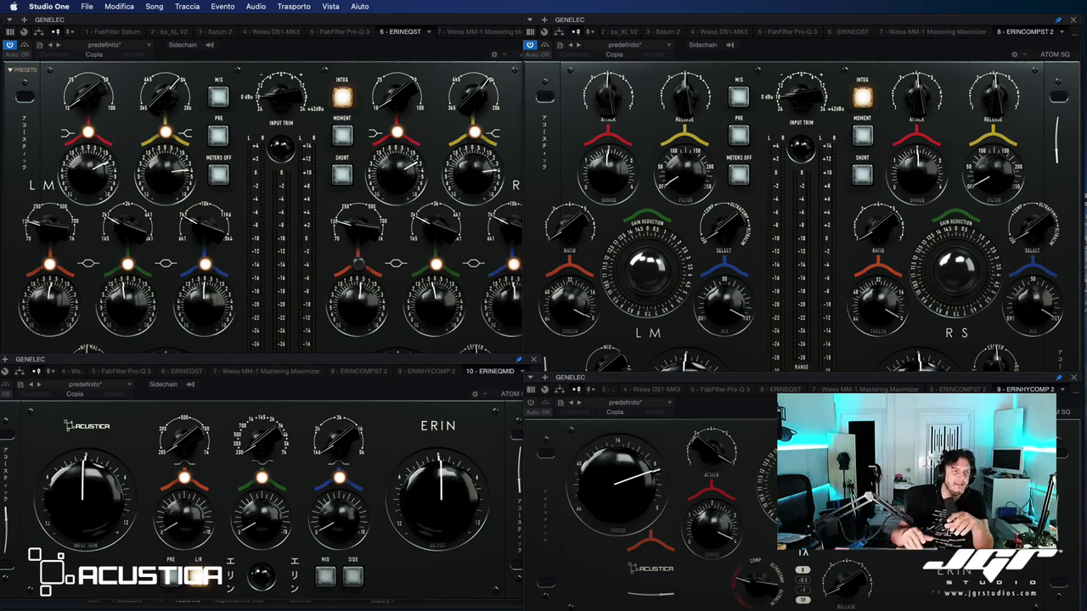
# Close the ERINCOMPST, ERINEQMID and ERINHYCOMP plug-in windows and reposition the remaining ERINEQST window
pyautogui.click(1073, 20)
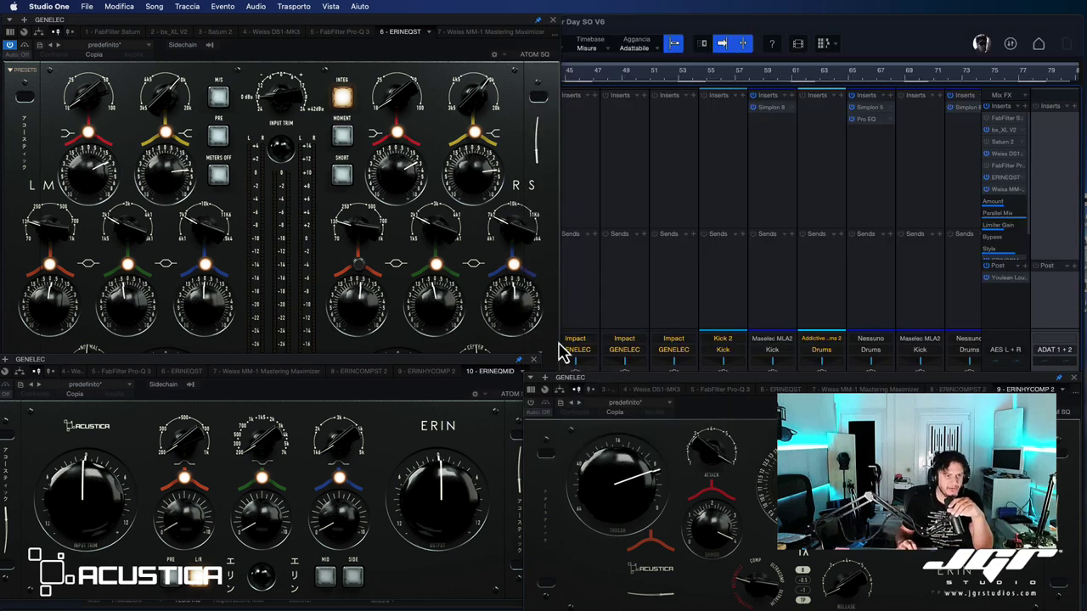
pyautogui.click(533, 360)
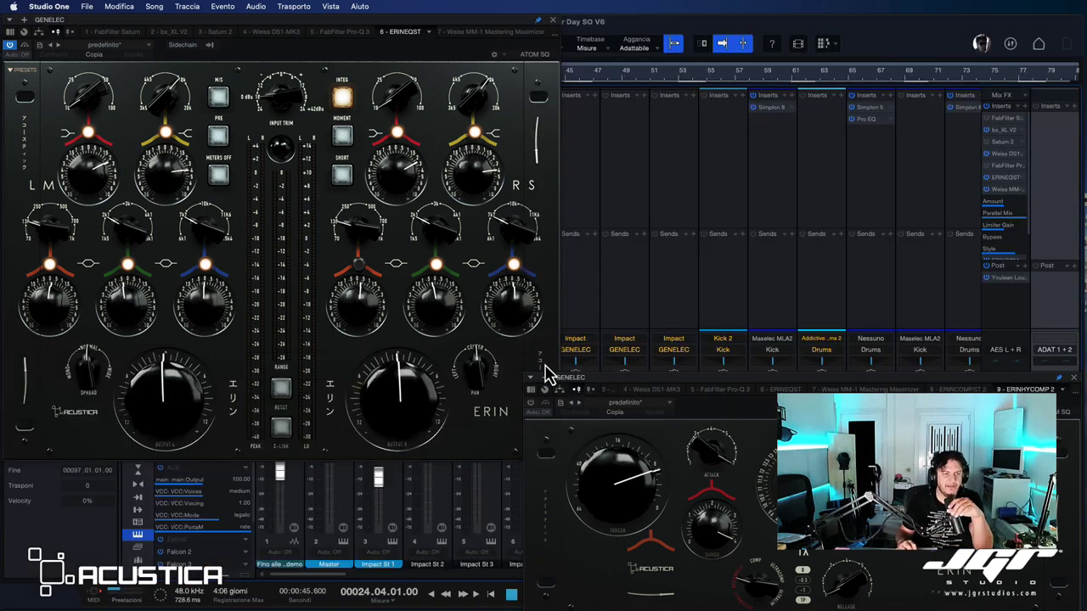
pyautogui.click(1073, 378)
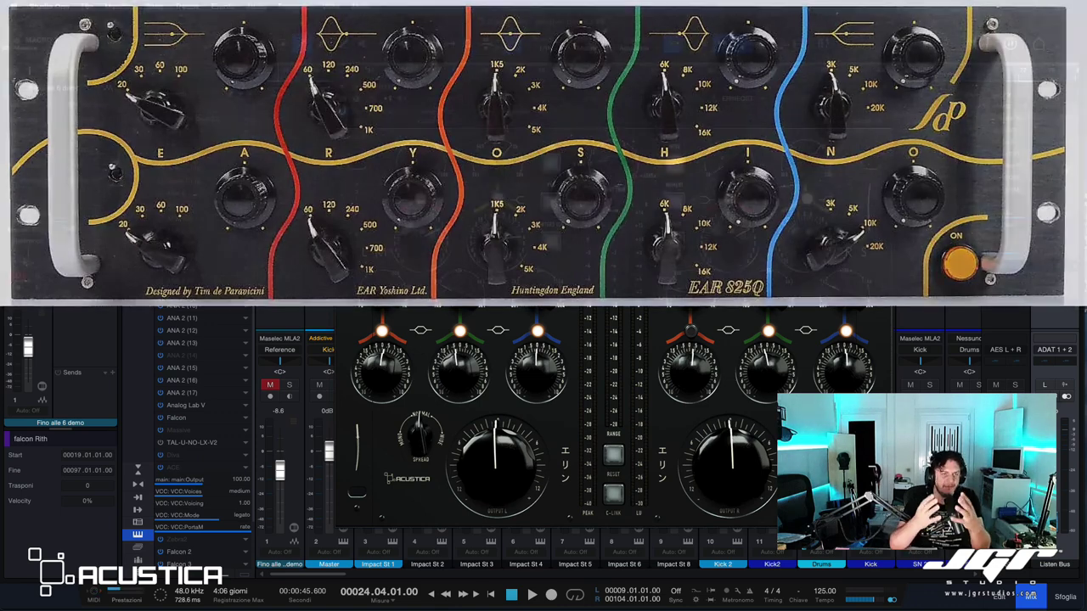
pyautogui.moveTo(840, 100); pyautogui.dragTo(1018, 109)
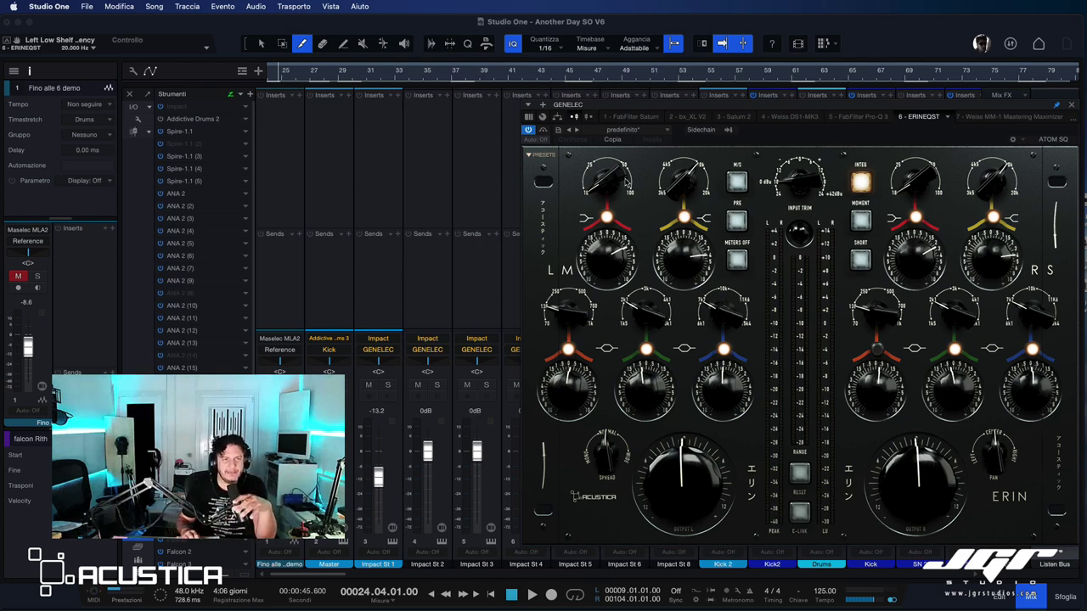
# Set the left channel's low peak frequency to 120 Hz and adjust its mid and high peak frequencies
pyautogui.click(690, 195)
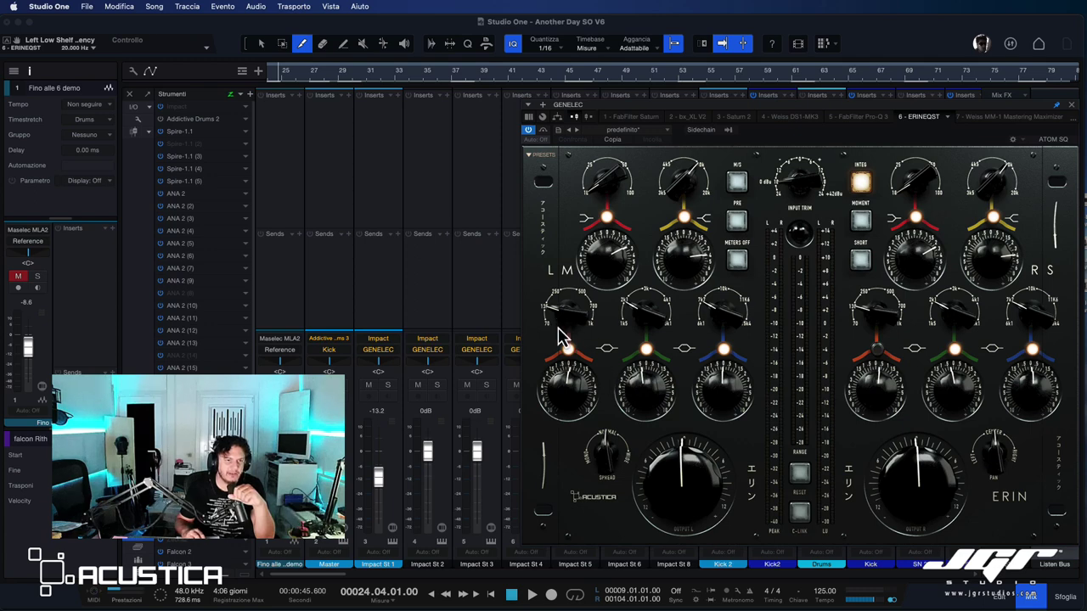
pyautogui.moveTo(560, 314); pyautogui.dragTo(575, 374)
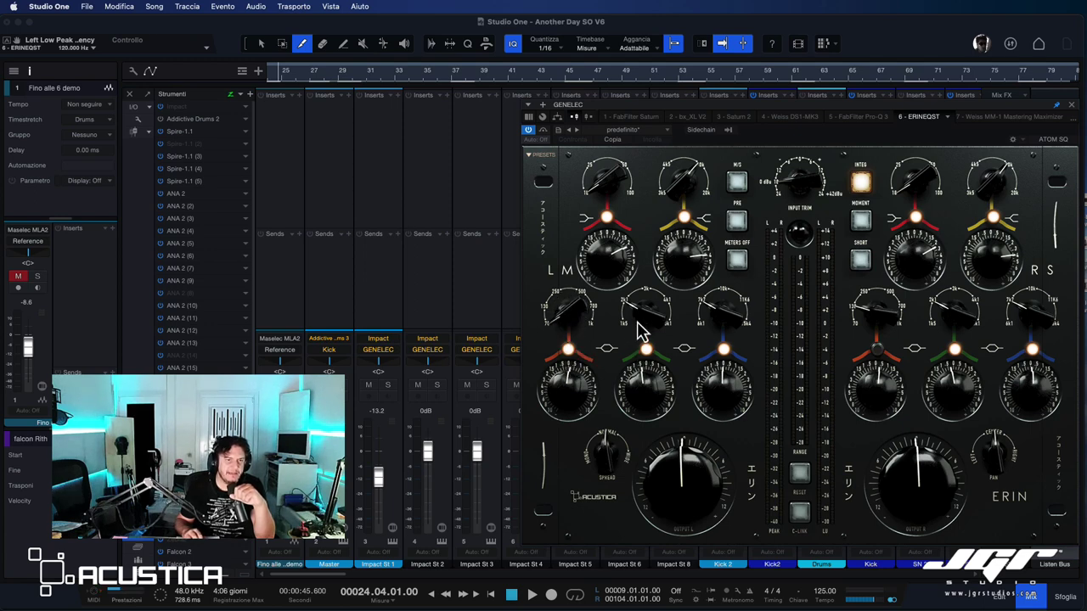
pyautogui.moveTo(645, 315); pyautogui.dragTo(645, 348)
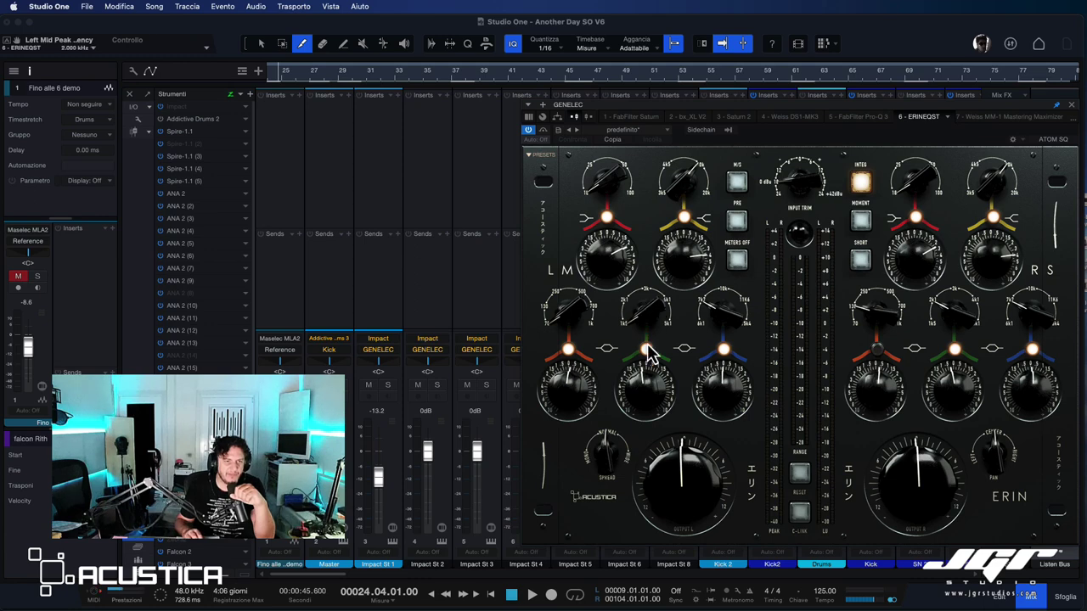
pyautogui.moveTo(650, 265); pyautogui.dragTo(645, 364)
pyautogui.moveTo(722, 313)
pyautogui.mouseDown()
pyautogui.moveTo(721, 347)
pyautogui.moveTo(728, 217)
pyautogui.moveTo(717, 326)
pyautogui.mouseUp()
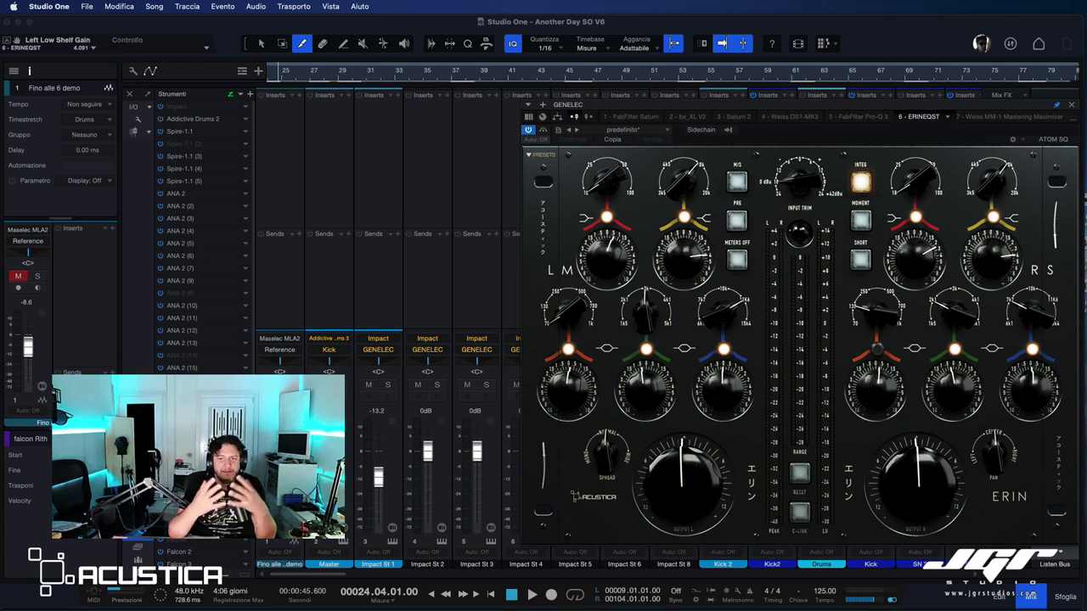
# Link both channels with C-Link to change their mid peak frequency together, enable Mid/Side mode and unlink the channels
pyautogui.click(799, 512)
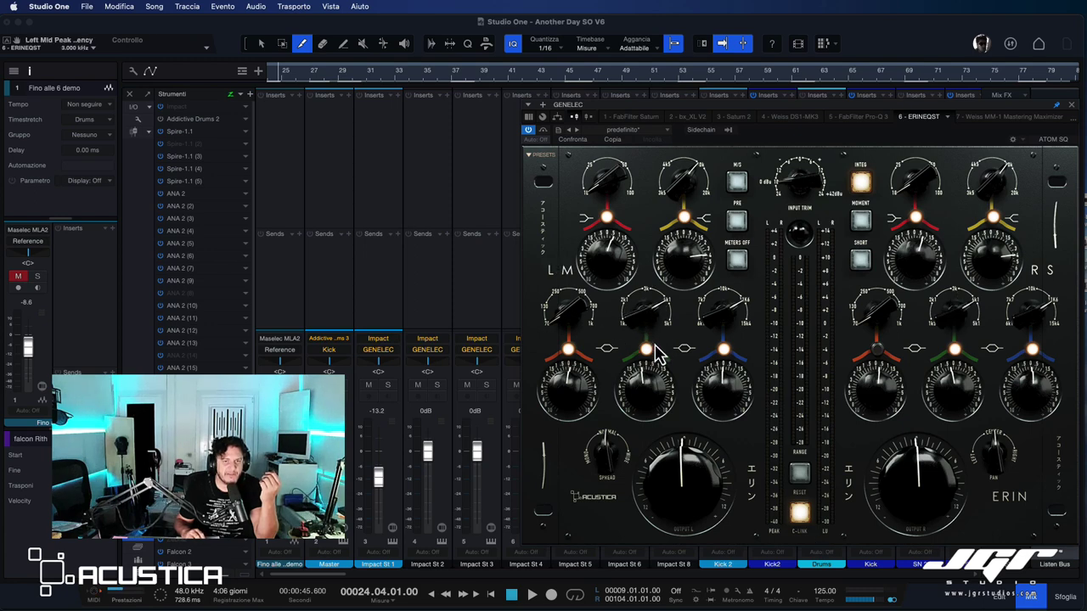
pyautogui.moveTo(642, 327); pyautogui.dragTo(638, 347)
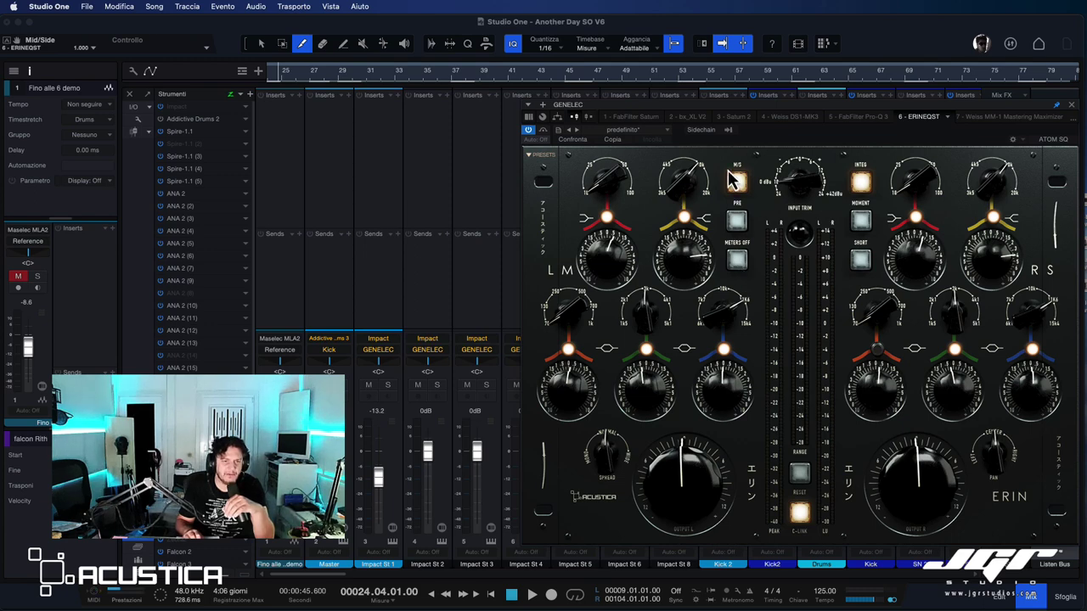
pyautogui.click(799, 513)
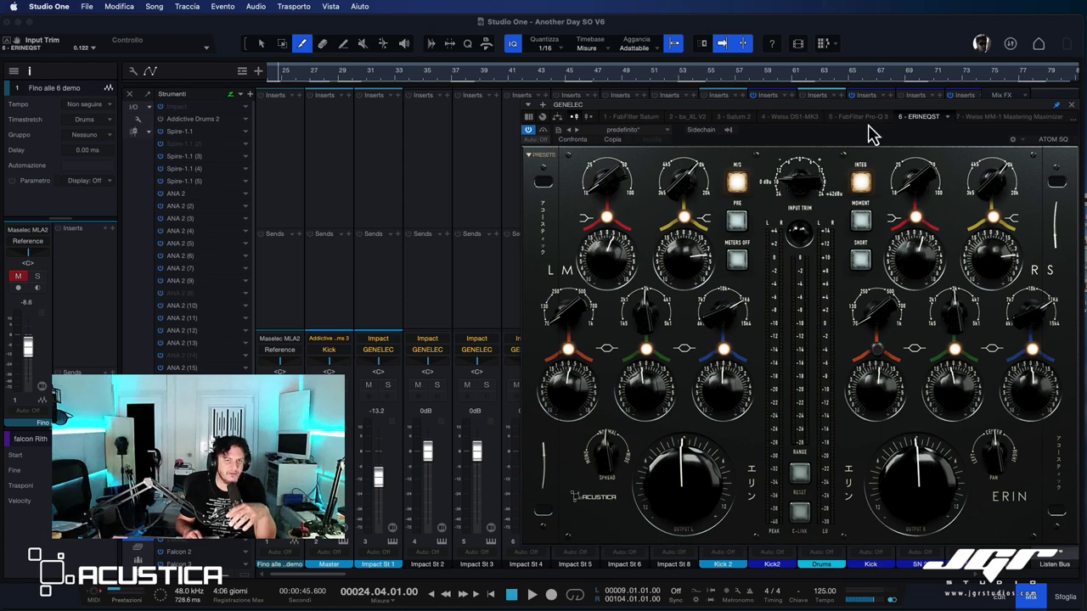
# Reposition the ERINEQST window and switch the equalizer's meters off
pyautogui.moveTo(869, 109)
pyautogui.mouseDown()
pyautogui.moveTo(602, 109)
pyautogui.moveTo(873, 110)
pyautogui.mouseUp()
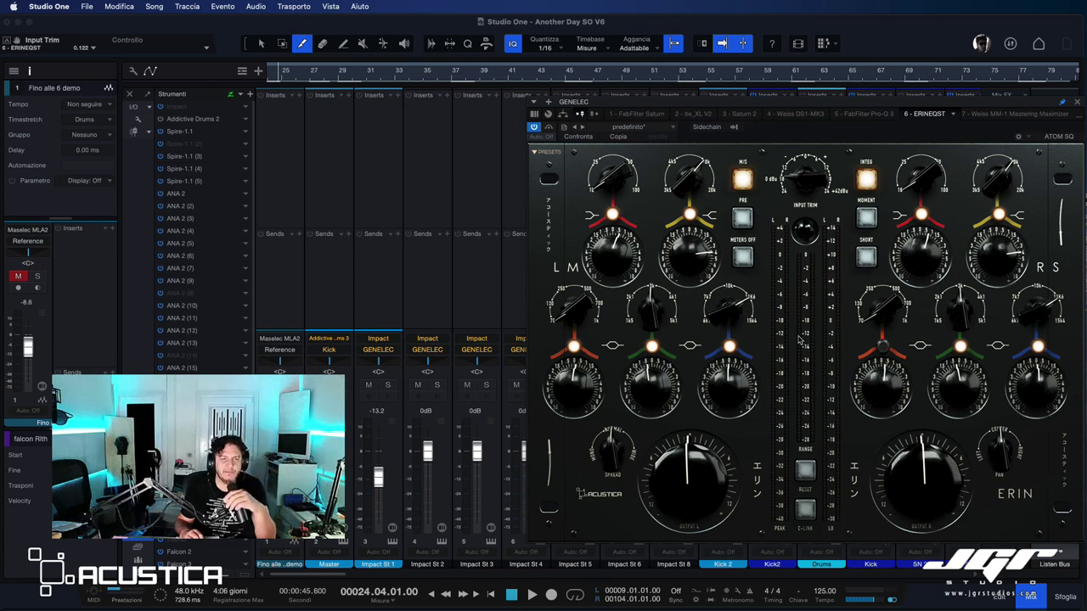
pyautogui.click(742, 258)
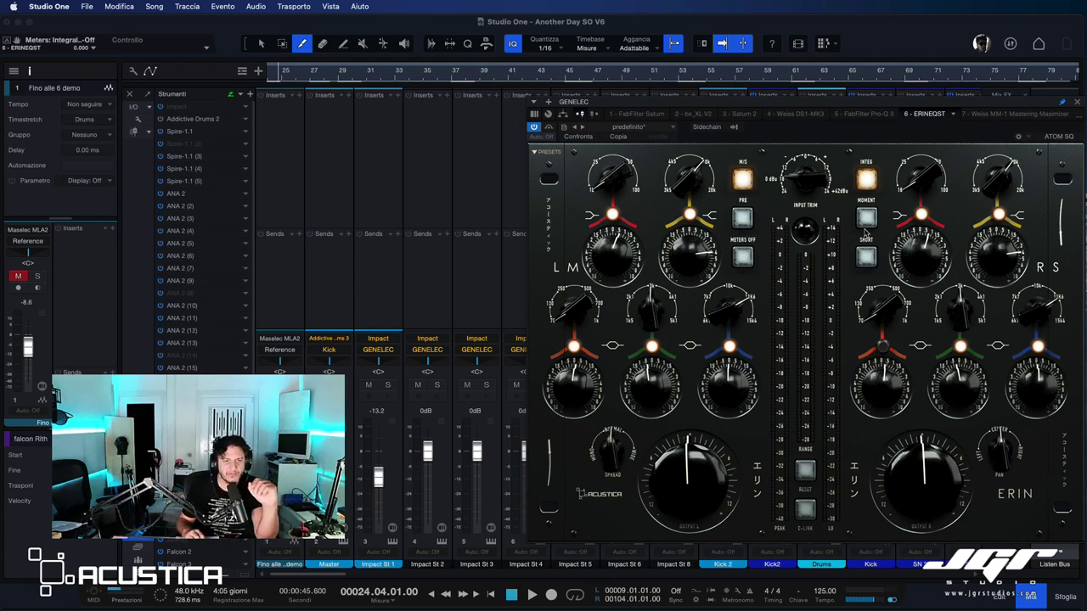
pyautogui.click(806, 473)
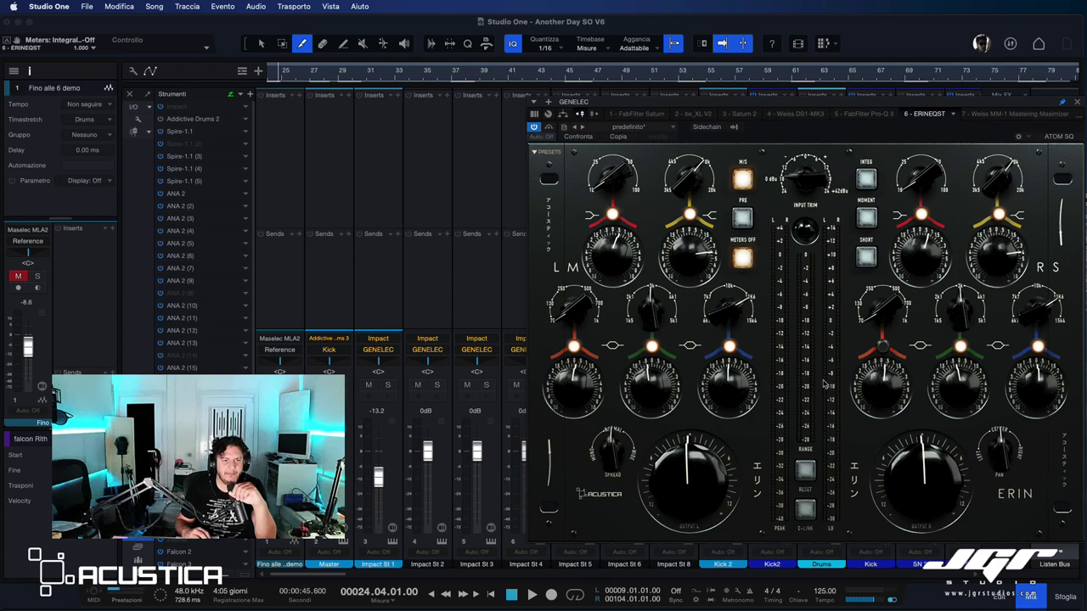
# Switch off the low, mid and high peak bands on both channels, and toggle the PRE stage on and off
pyautogui.click(574, 346)
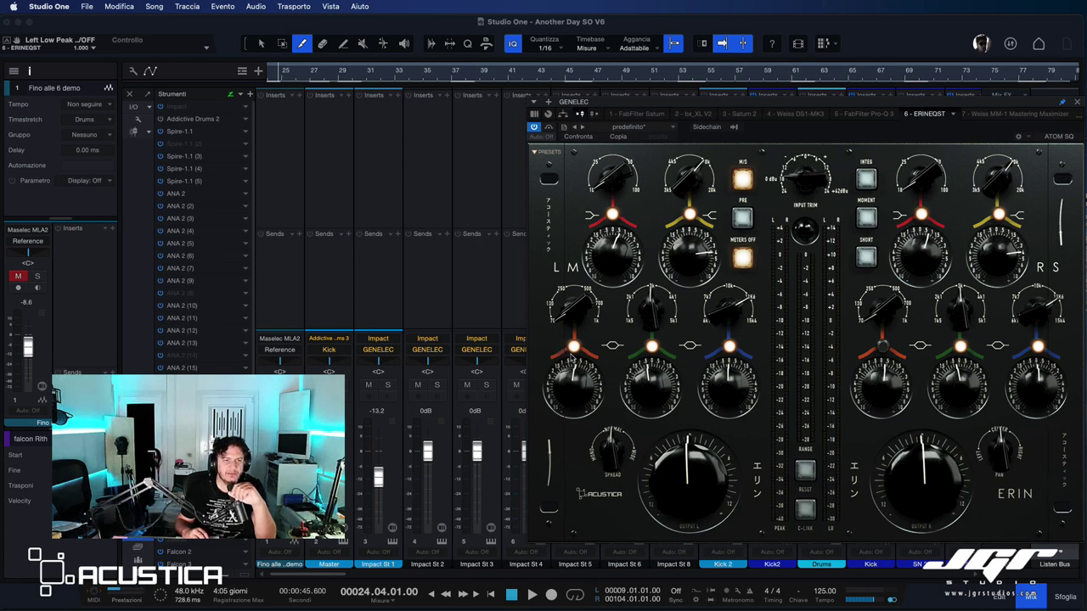
pyautogui.click(575, 346)
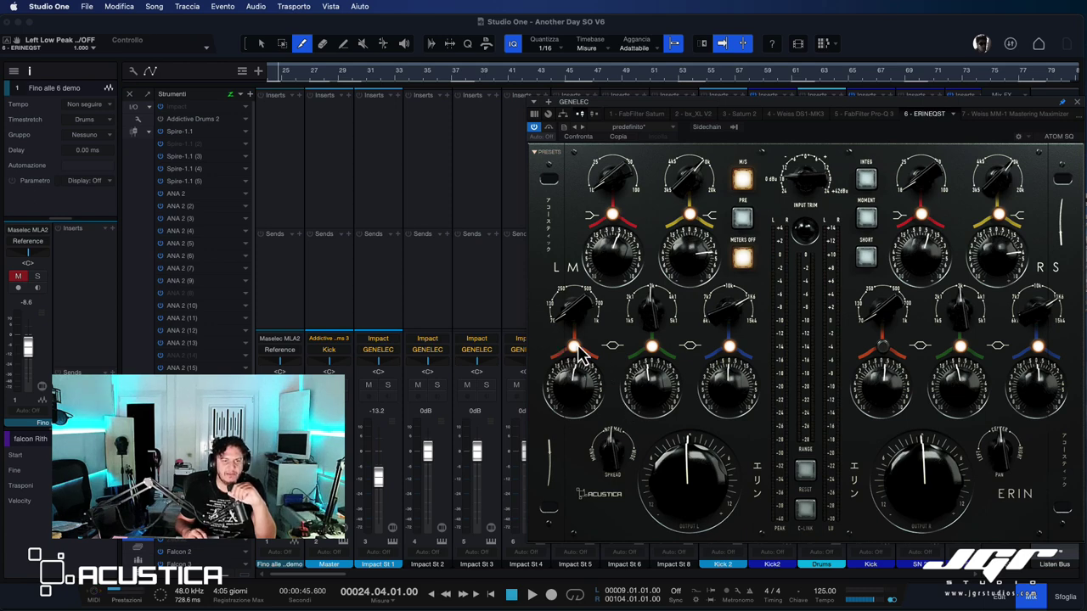
pyautogui.click(959, 348)
pyautogui.click(1037, 348)
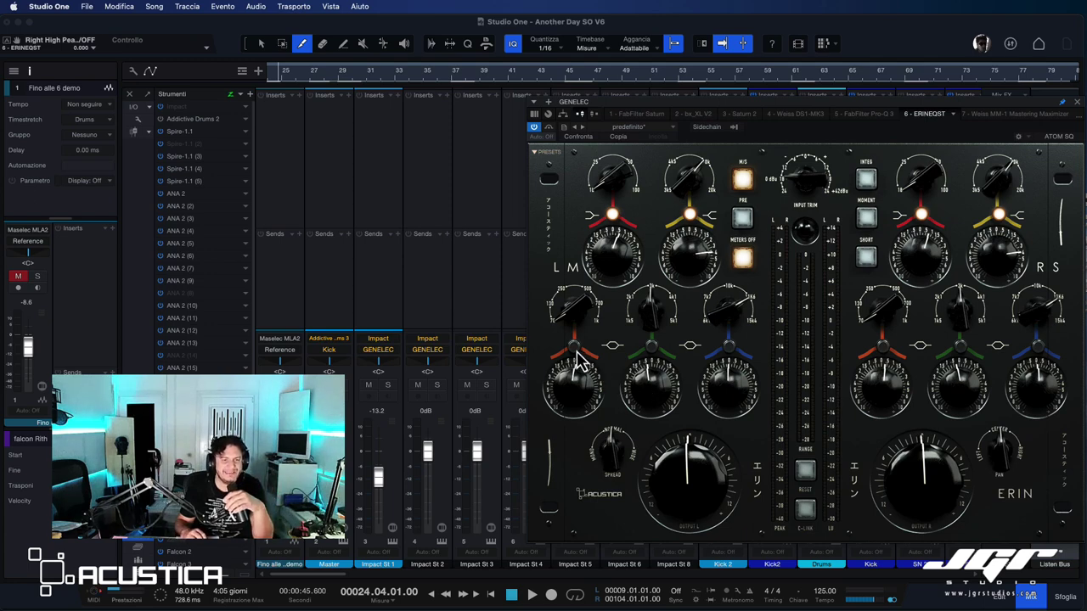
pyautogui.click(744, 221)
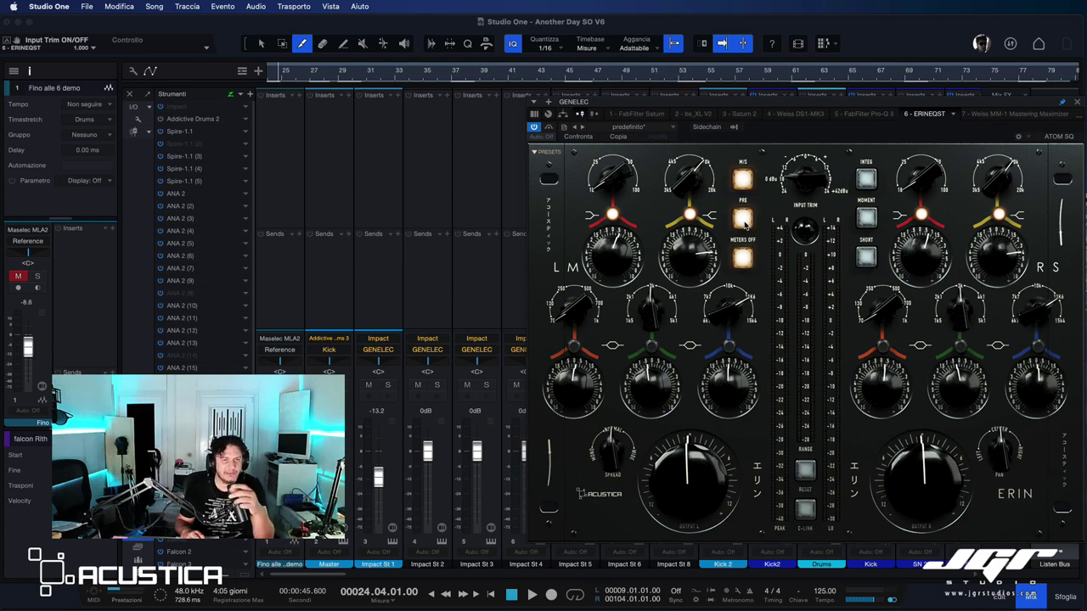
pyautogui.click(744, 221)
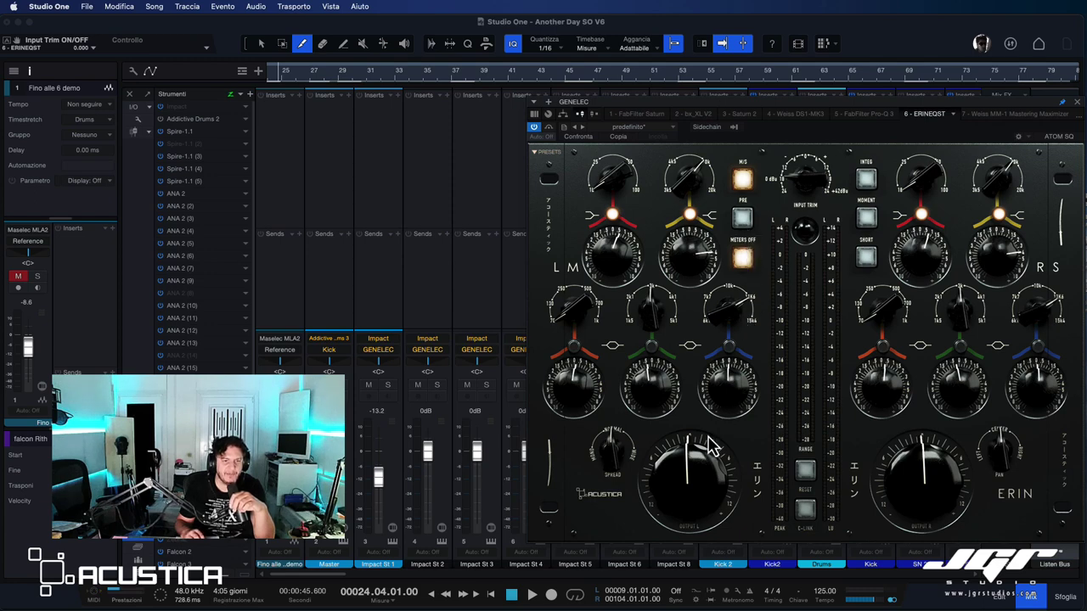
# Try out the linked output gains and the Spread and Pan controls, returning each one to its centre setting
pyautogui.moveTo(701, 497); pyautogui.dragTo(689, 521)
pyautogui.click(806, 518)
pyautogui.click(804, 509)
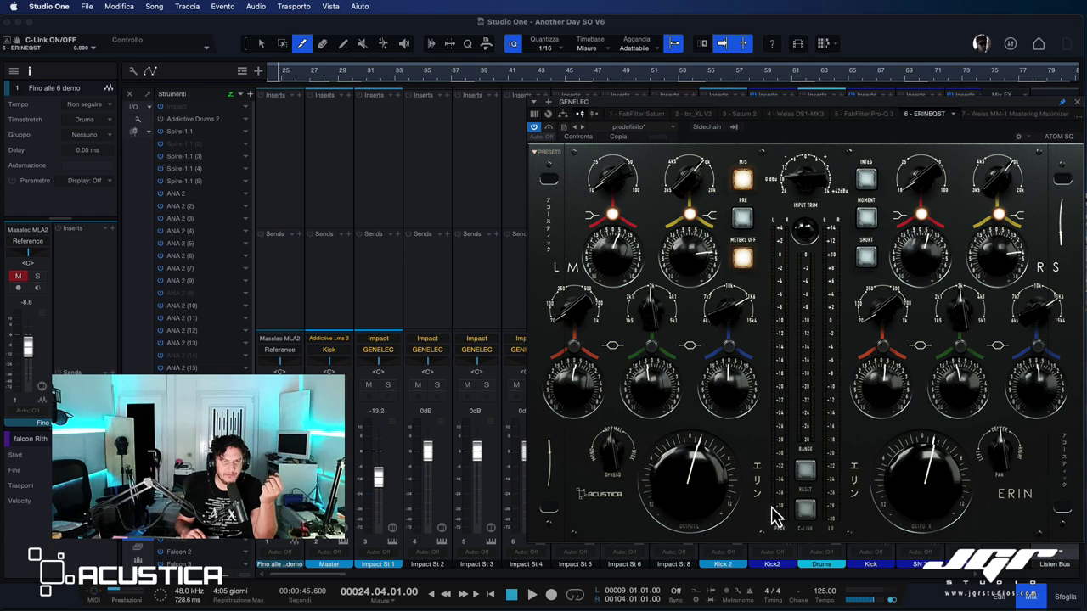
pyautogui.moveTo(619, 468); pyautogui.dragTo(620, 467)
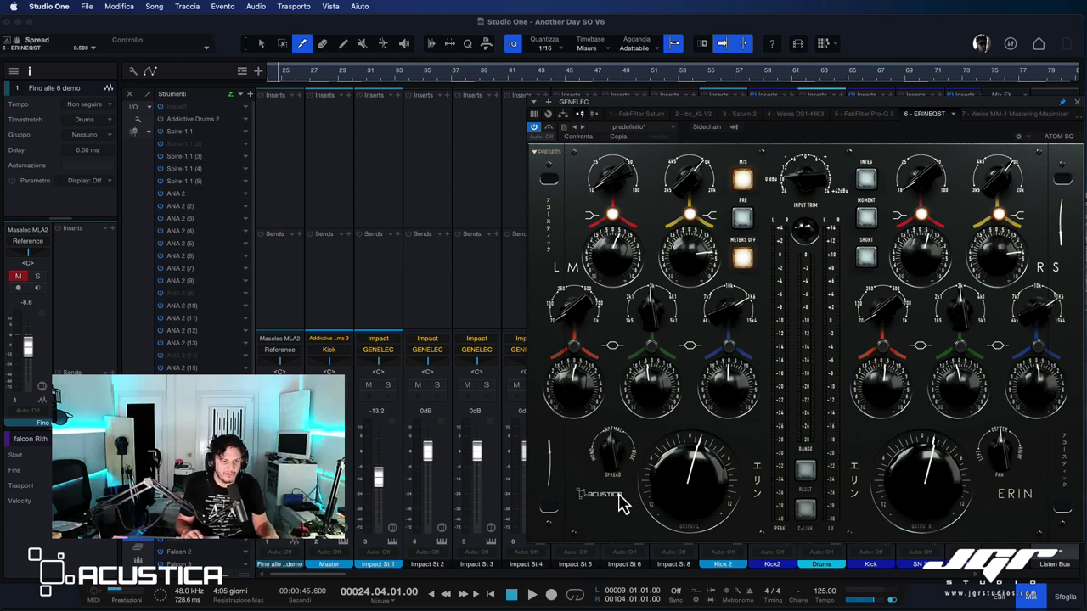
pyautogui.doubleClick(902, 463)
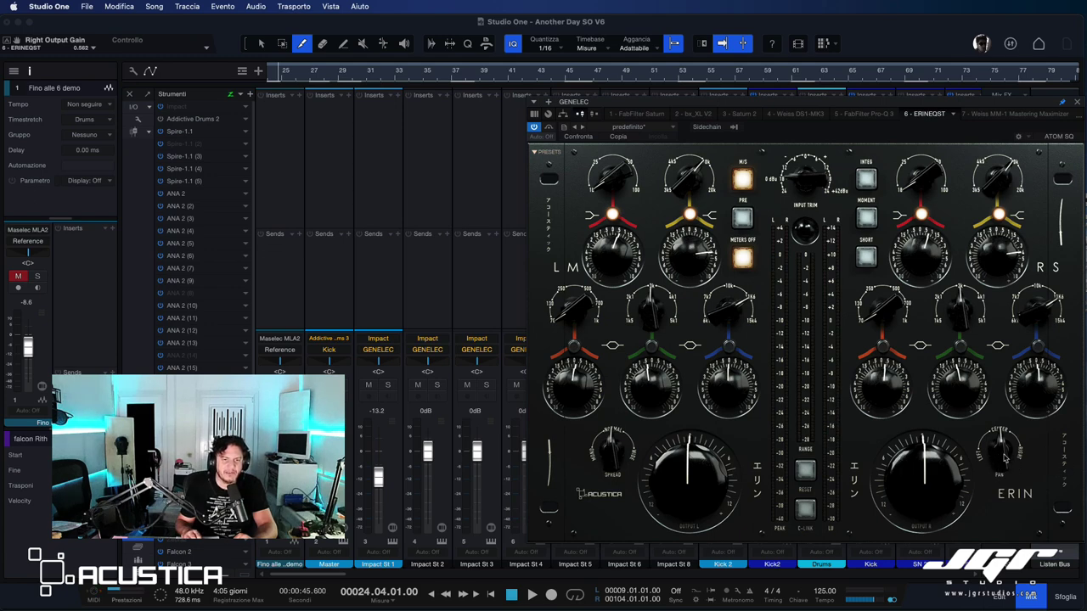
pyautogui.moveTo(1005, 462)
pyautogui.mouseDown()
pyautogui.moveTo(1001, 450)
pyautogui.moveTo(1005, 476)
pyautogui.mouseUp()
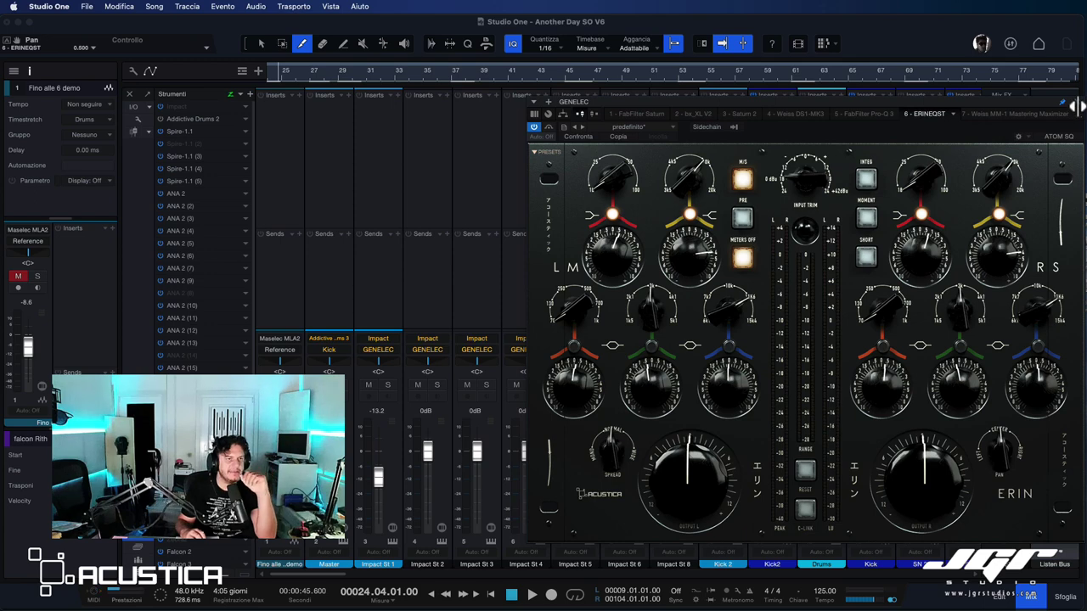
# Open the ERINEQST preset list and look through the supplied presets
pyautogui.click(542, 153)
pyautogui.moveTo(542, 160)
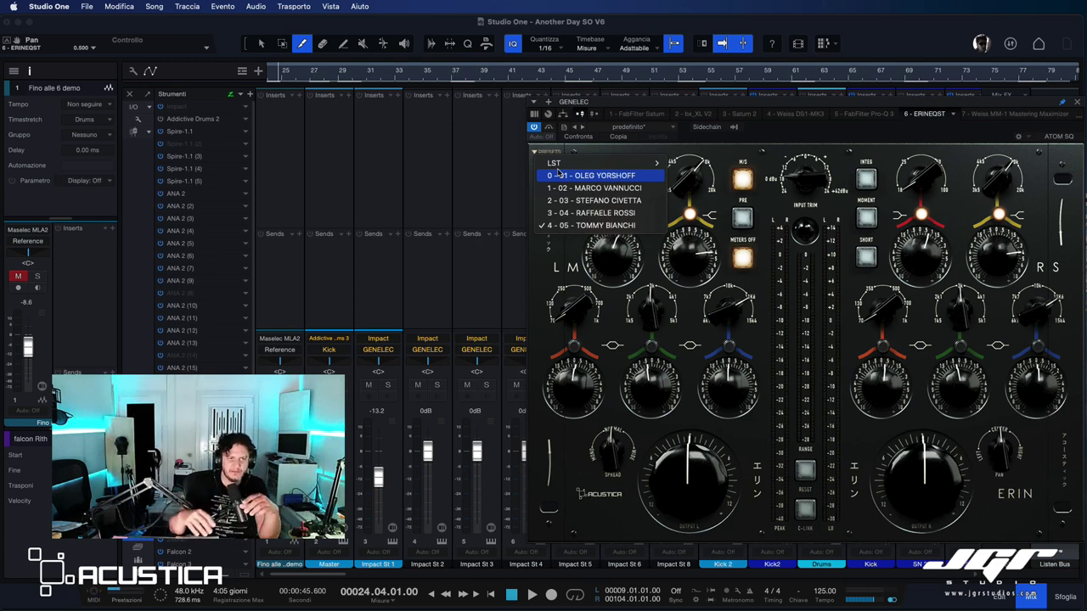
pyautogui.click(557, 174)
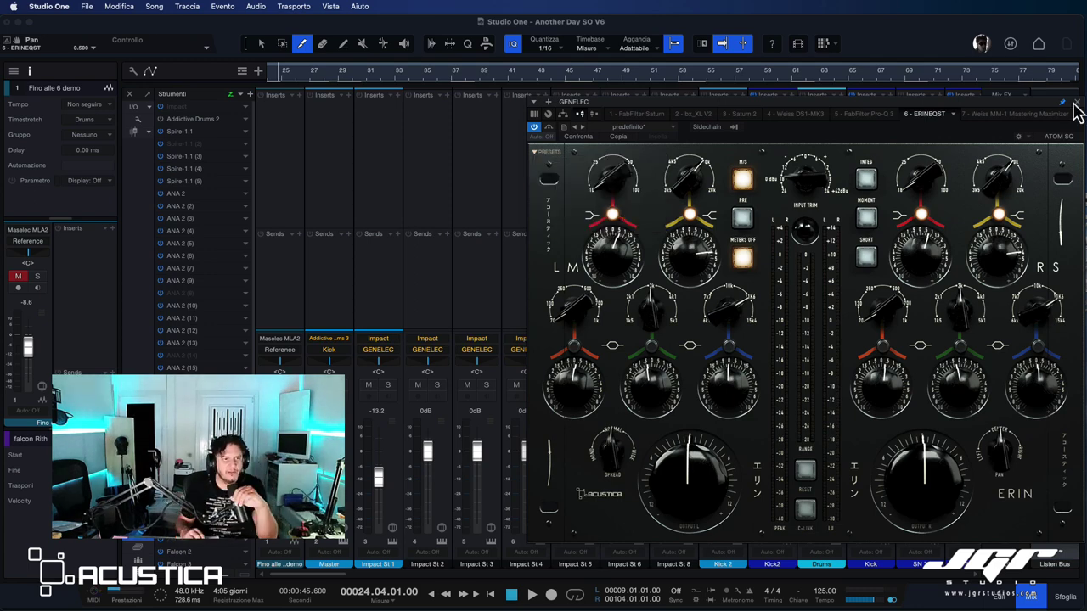
pyautogui.click(534, 152)
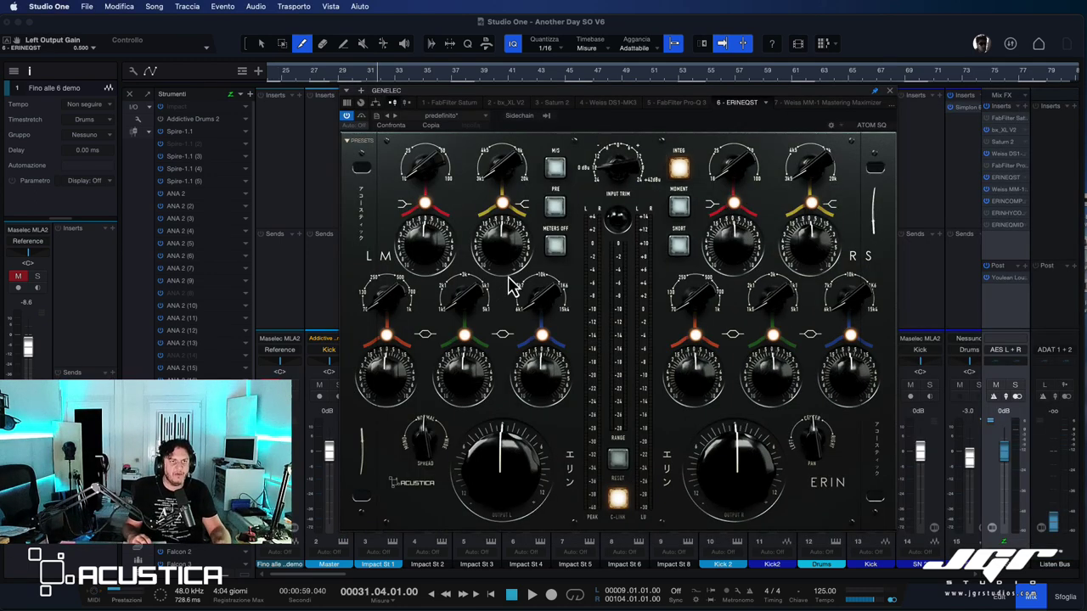
# During playback, boost the low shelf gain and trim the output gain slightly down on the linked channels, comparing against bypass
pyautogui.moveTo(611, 94); pyautogui.dragTo(571, 104)
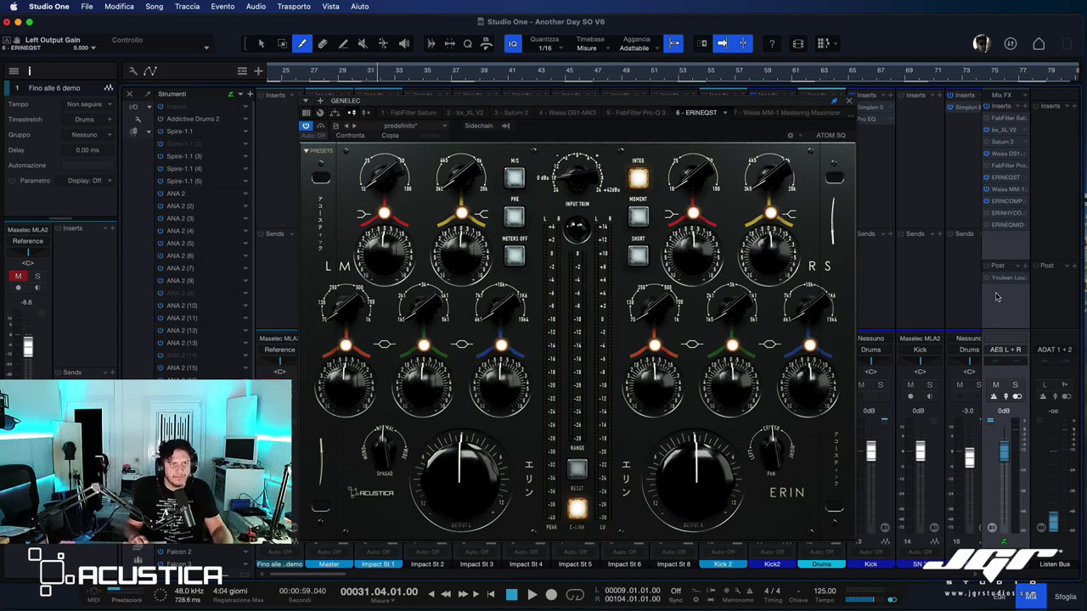
pyautogui.press('space')
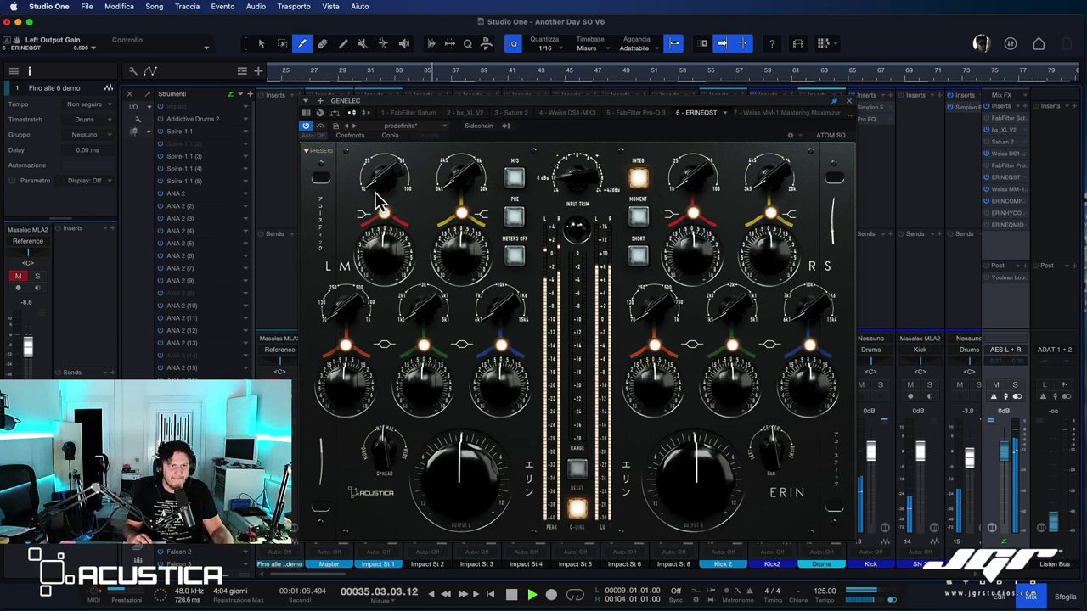
pyautogui.moveTo(388, 262); pyautogui.dragTo(389, 247)
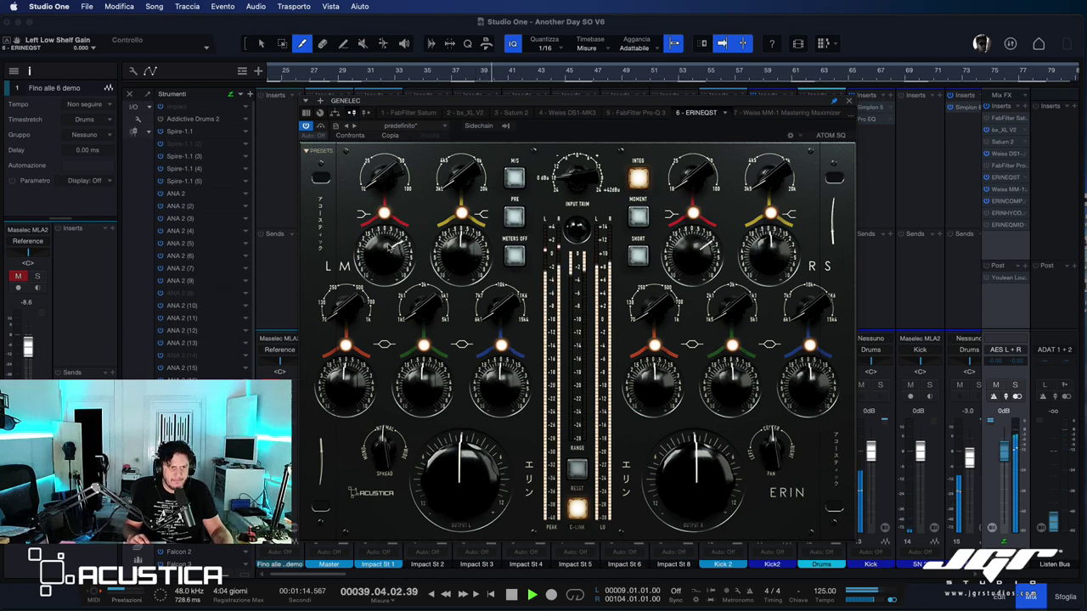
pyautogui.moveTo(456, 476); pyautogui.dragTo(454, 477)
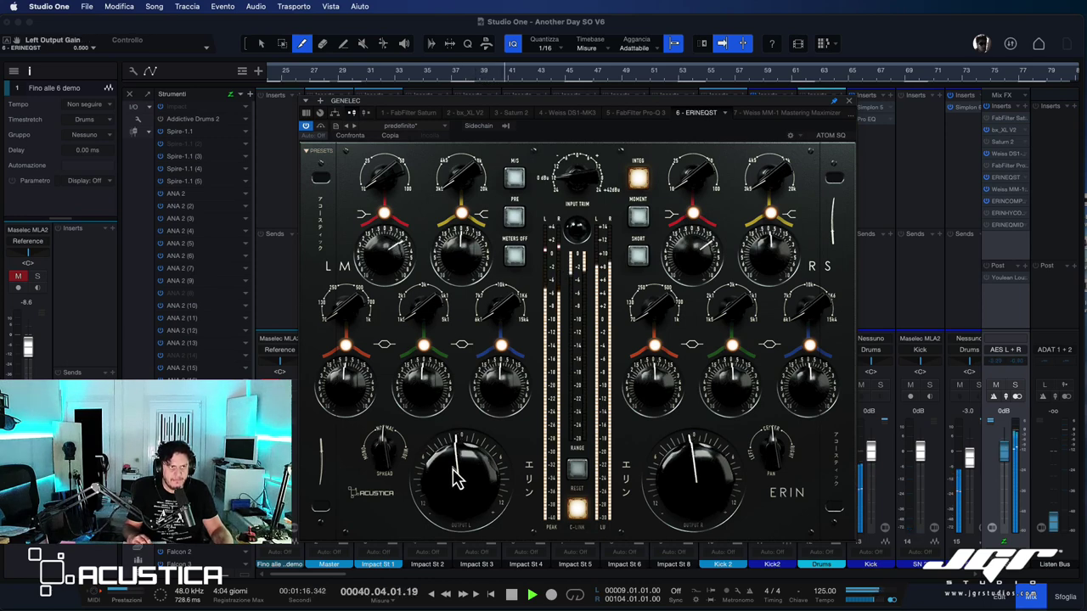
pyautogui.click(321, 127)
pyautogui.click(321, 127)
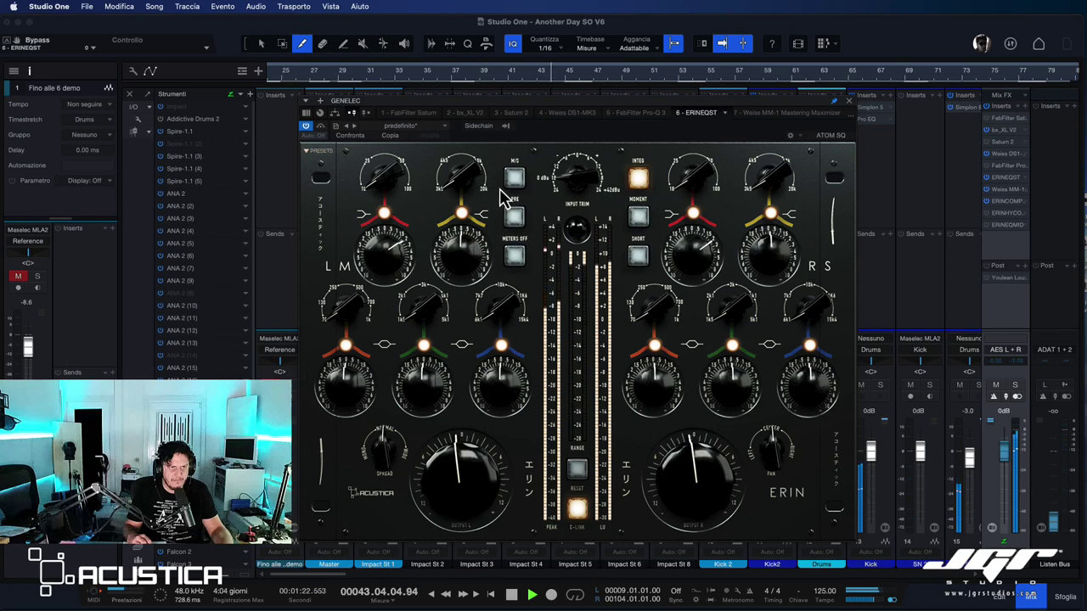
# Boost the high shelf at 3 kHz on the linked channels and bypass the equalizer to compare the sound
pyautogui.moveTo(468, 166); pyautogui.dragTo(467, 83)
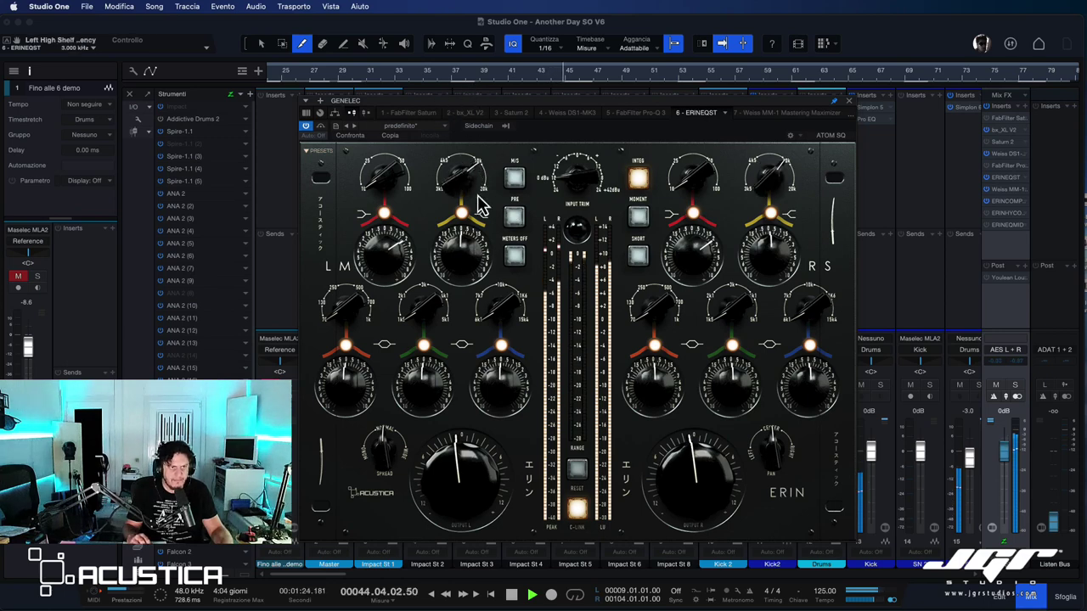
pyautogui.moveTo(455, 263)
pyautogui.mouseDown()
pyautogui.moveTo(455, 249)
pyautogui.moveTo(462, 259)
pyautogui.mouseUp()
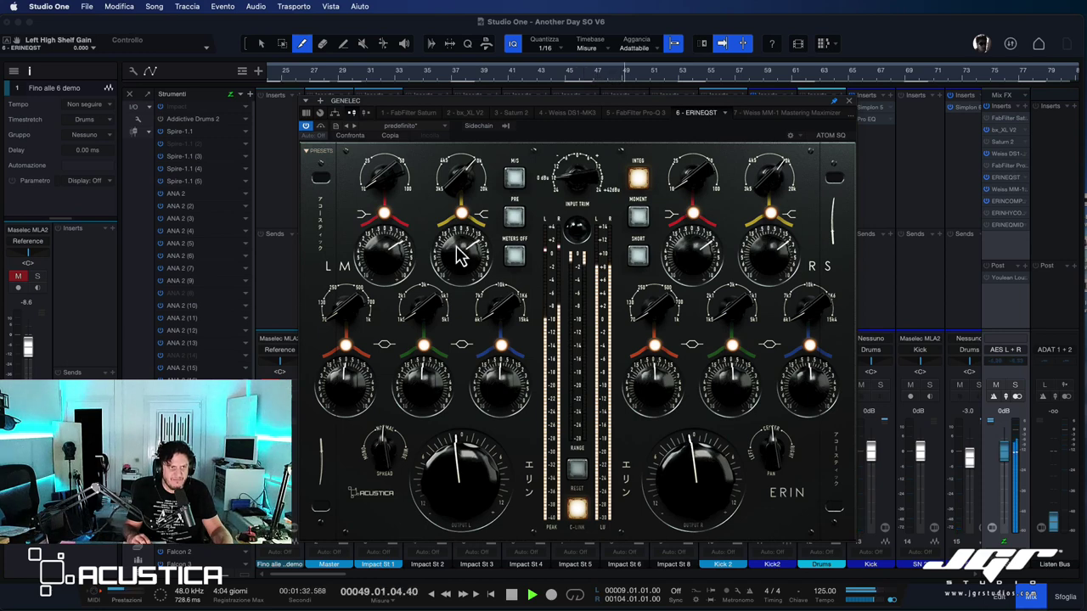
pyautogui.moveTo(456, 247); pyautogui.dragTo(457, 246)
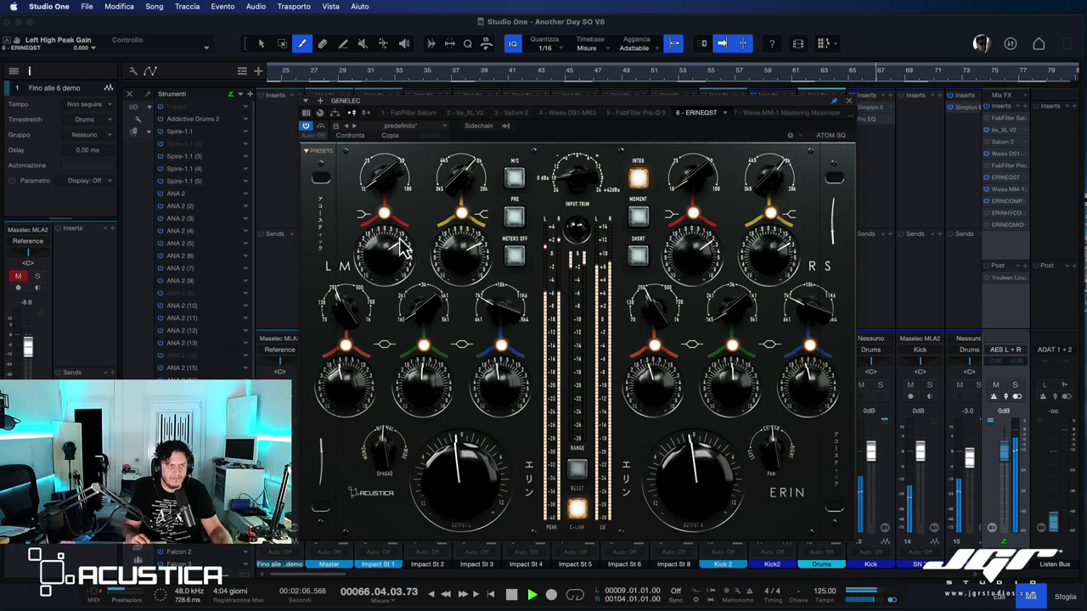
pyautogui.click(321, 126)
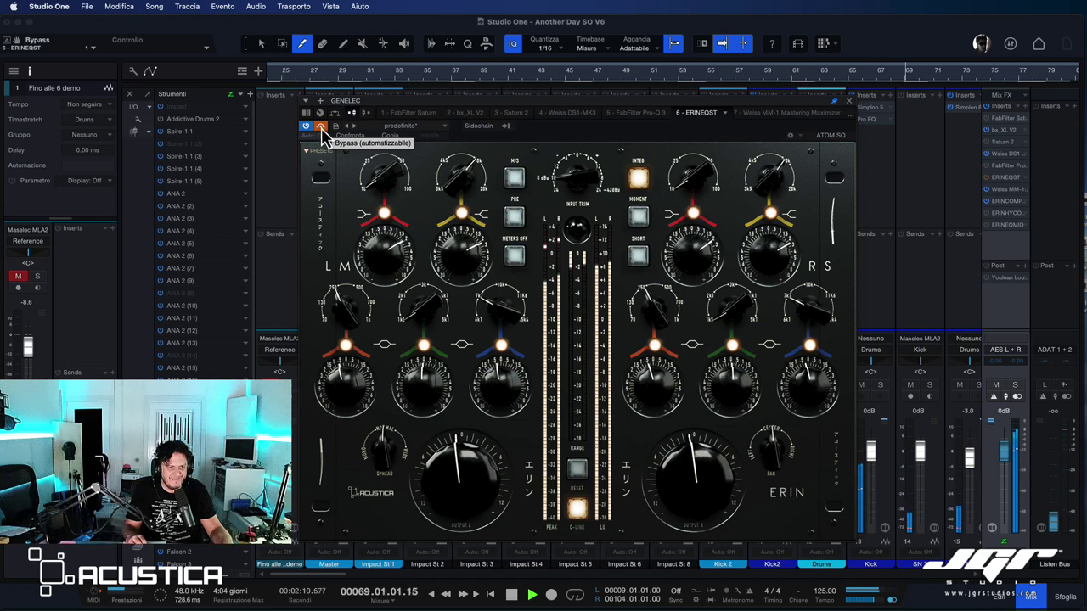
# Reactivate the equalizer, try its PRE stage during playback, and compare the sound with the plug-in bypassed
pyautogui.click(321, 129)
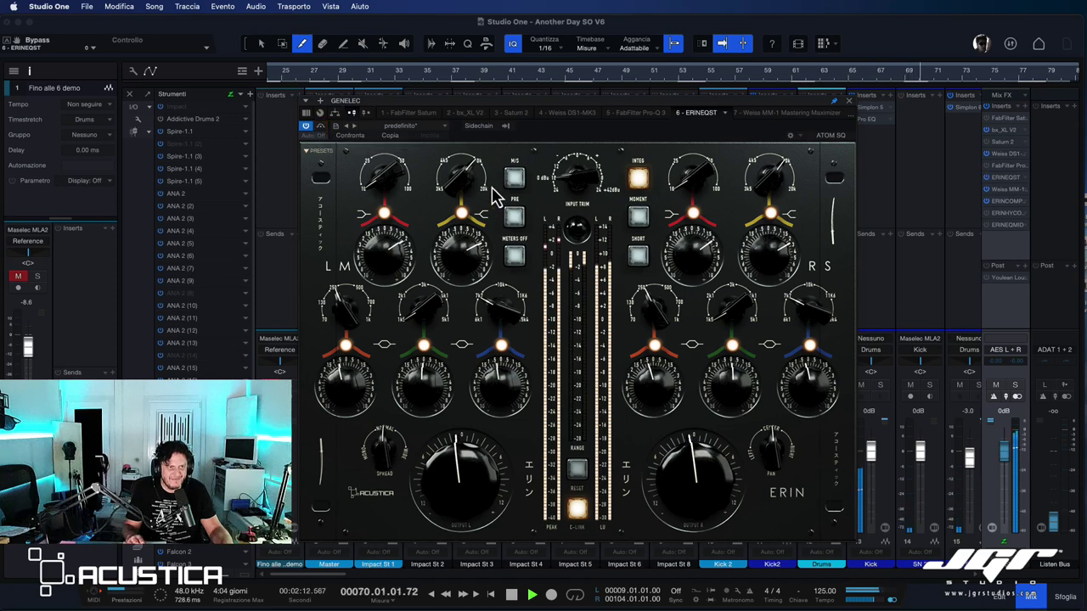
pyautogui.click(518, 222)
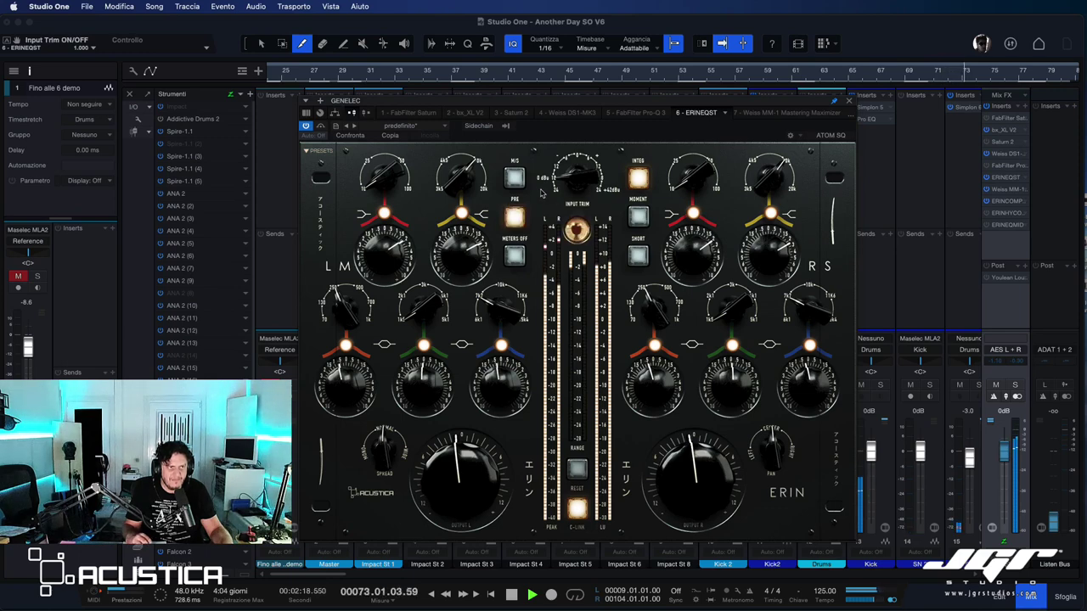
pyautogui.click(321, 128)
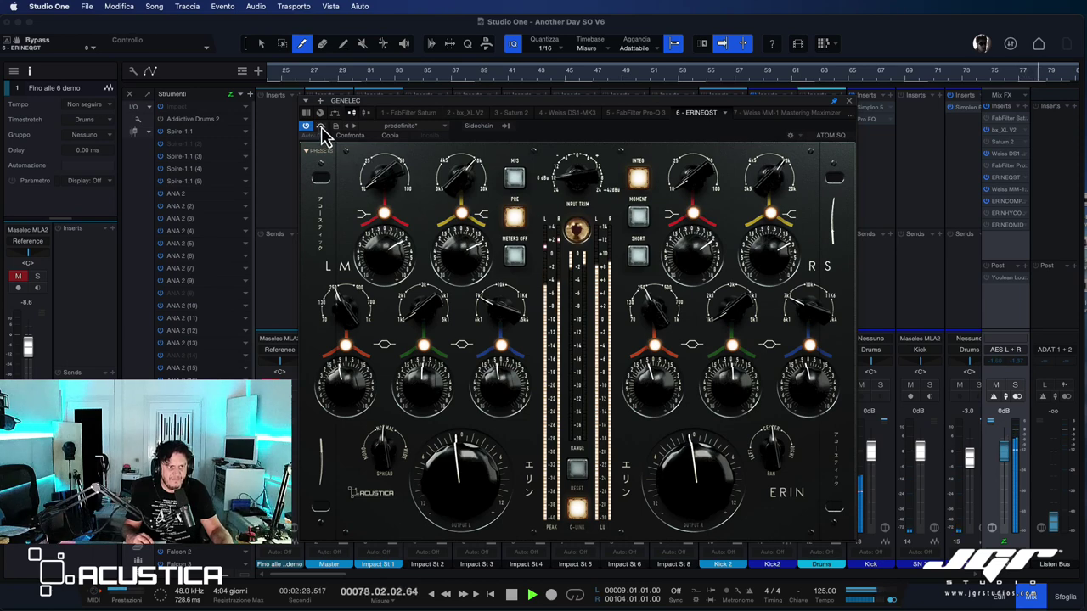
pyautogui.click(321, 127)
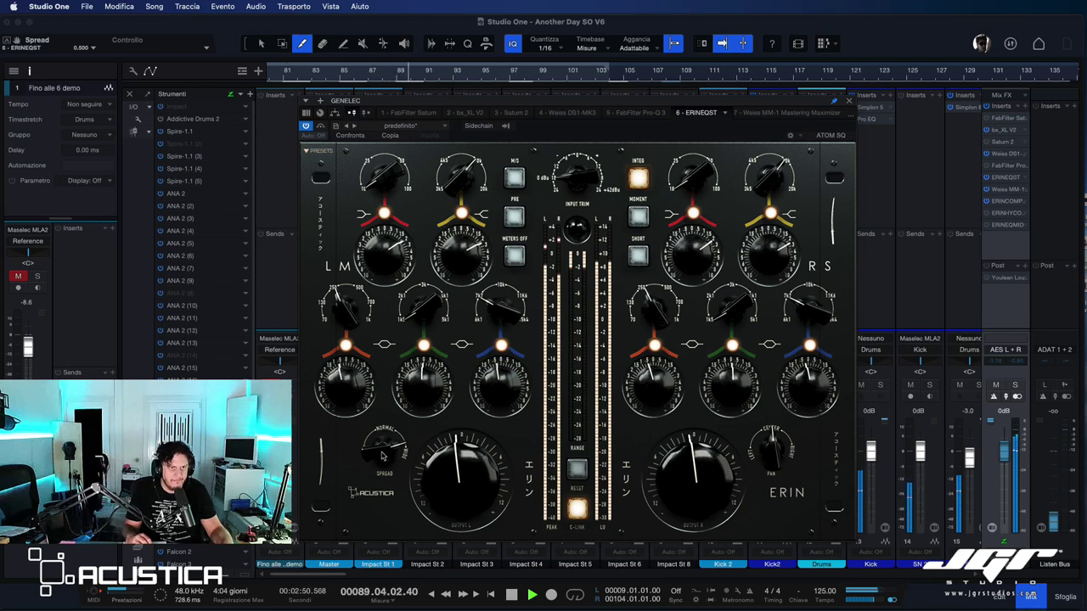
# Switch the meters to MOMENT and sweep the Spread control in both directions, ending slightly on the wide side
pyautogui.click(641, 222)
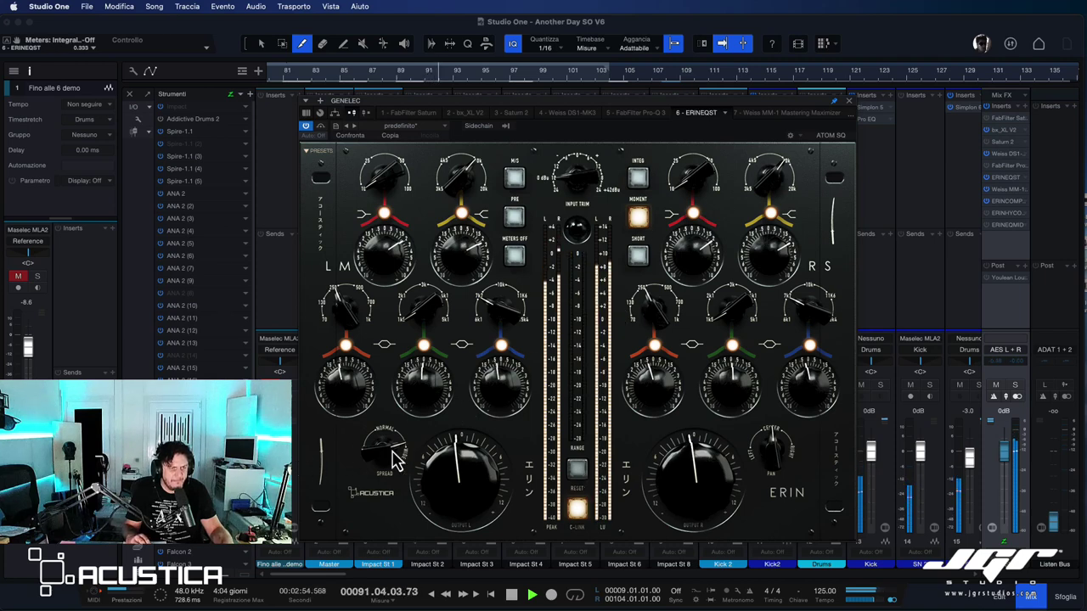
pyautogui.click(380, 458)
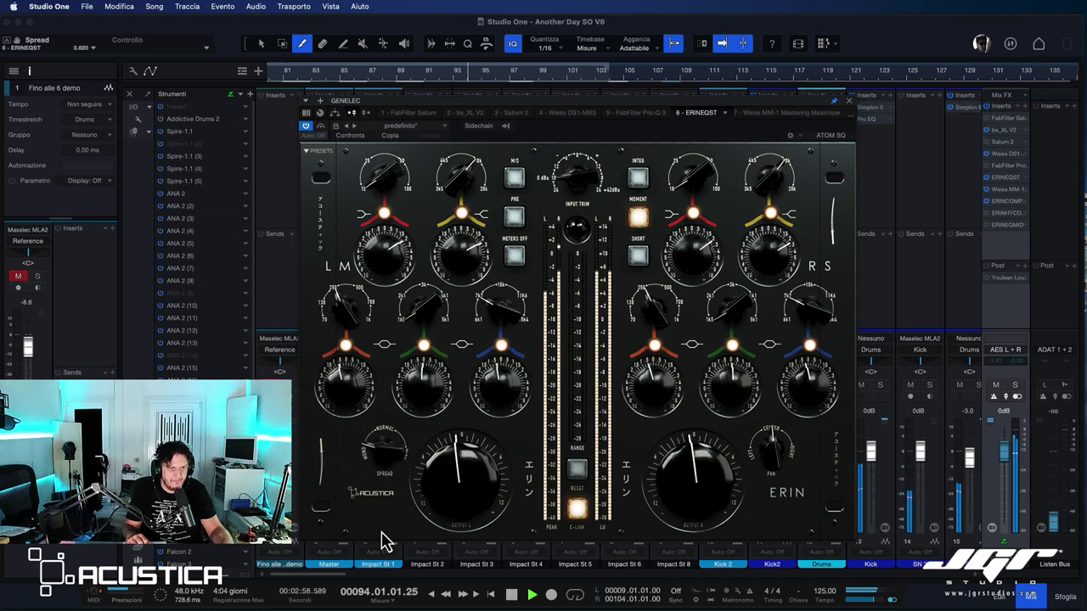
pyautogui.moveTo(385, 552); pyautogui.dragTo(383, 497)
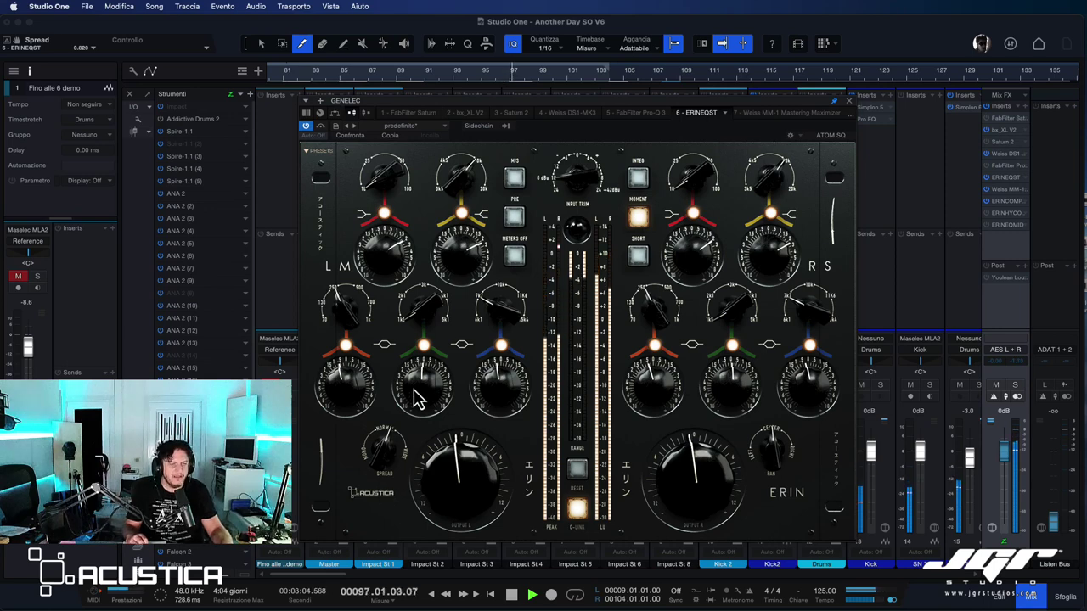
# Restart playback from bar 31 and compare the equalized mix with the plug-in bypassed
pyautogui.press('space')
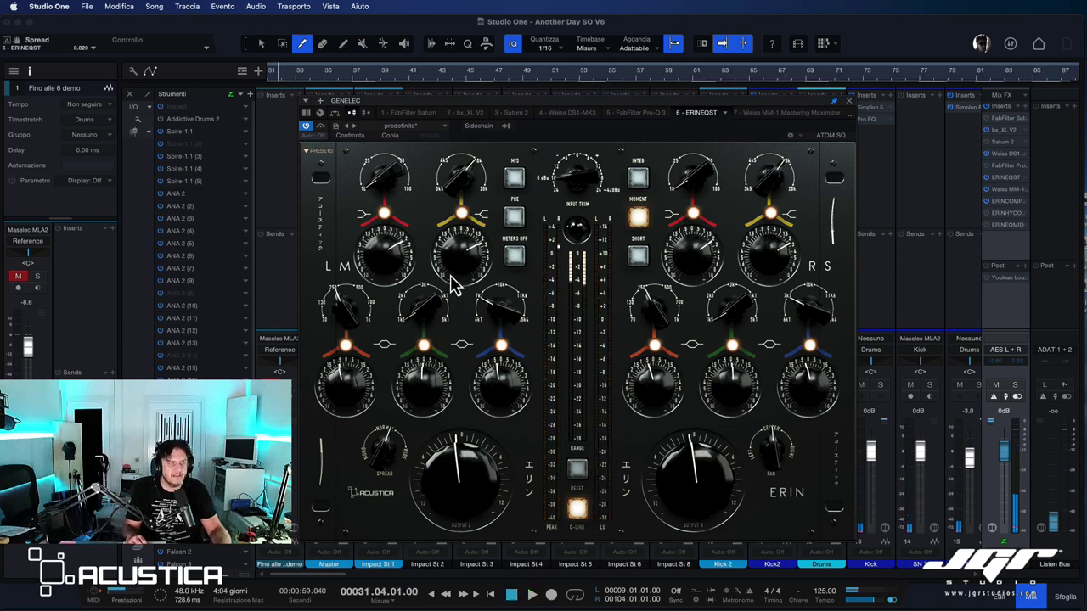
pyautogui.press('space')
pyautogui.click(321, 128)
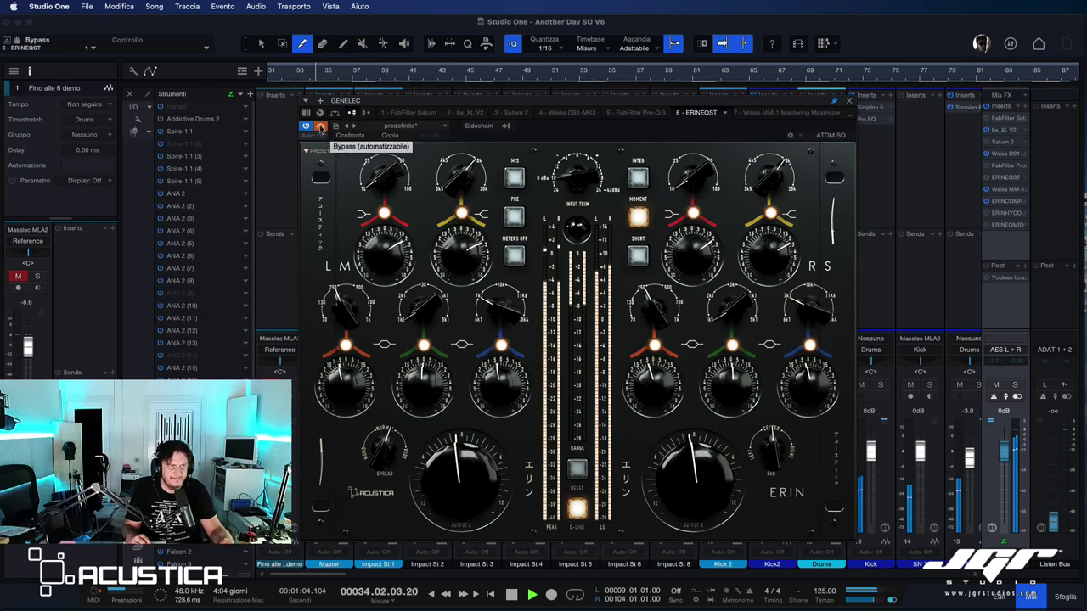
pyautogui.click(321, 127)
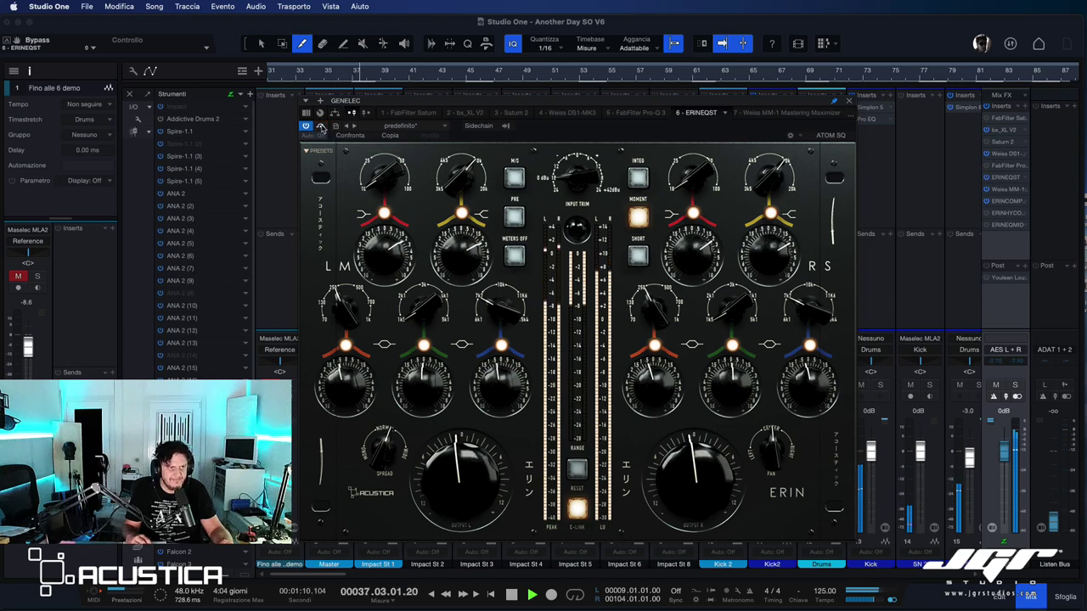
pyautogui.click(321, 127)
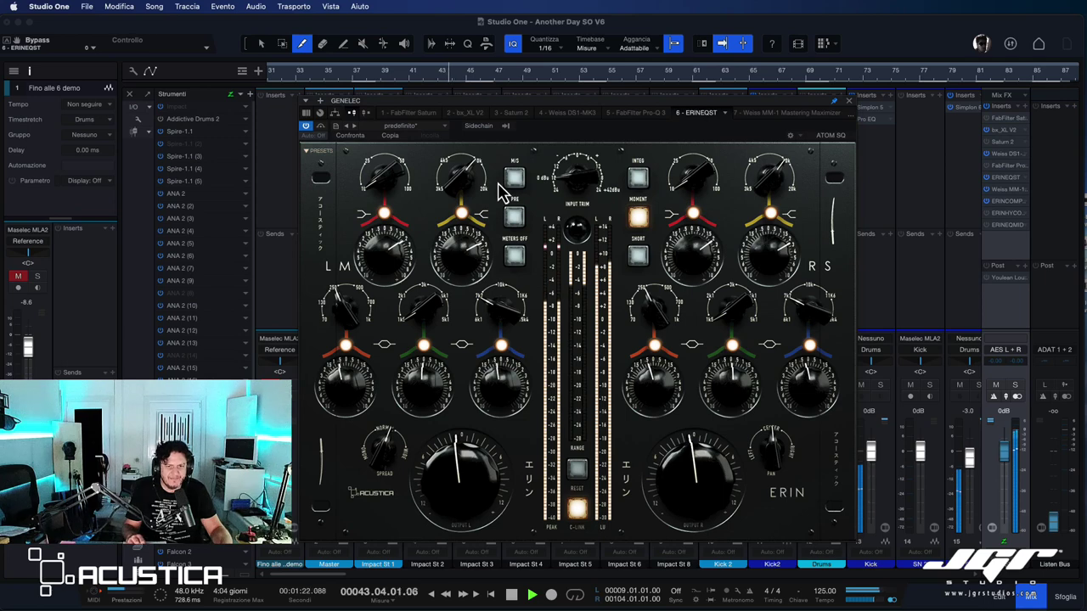
# Lower the GENELEC channel volume to -23.9 dB, fine-adjust the linked high shelf gain while listening, and stop playback
pyautogui.moveTo(1005, 452); pyautogui.dragTo(1004, 494)
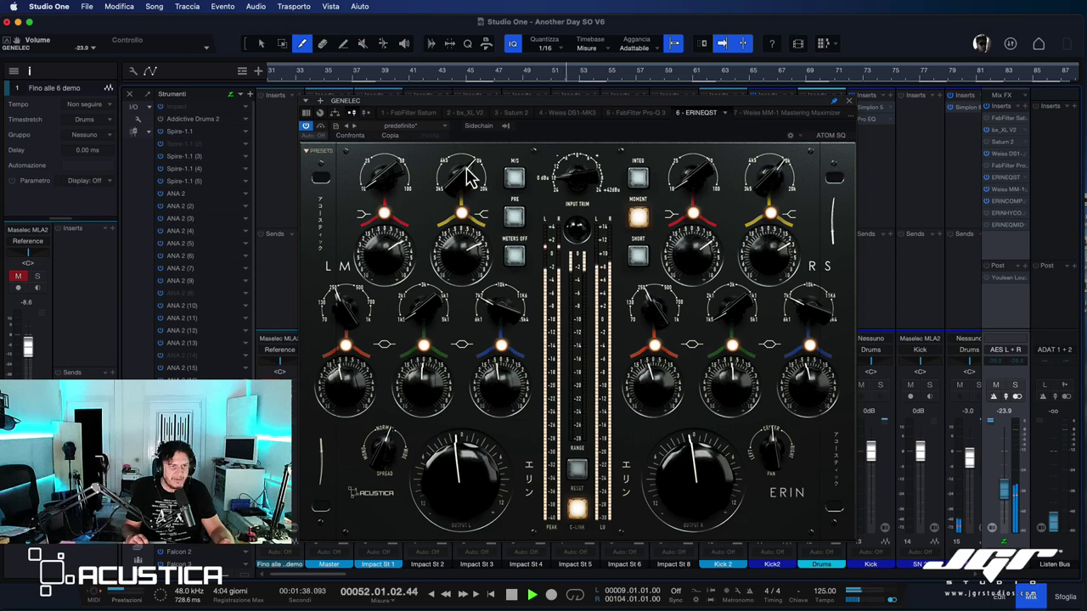
pyautogui.moveTo(472, 246); pyautogui.dragTo(472, 245)
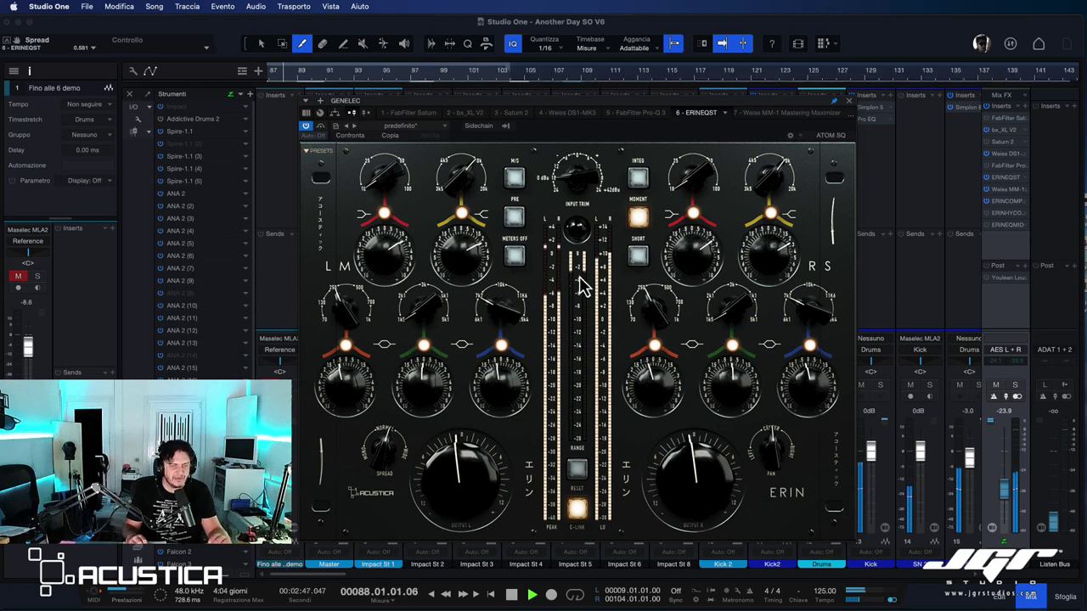
pyautogui.press('space')
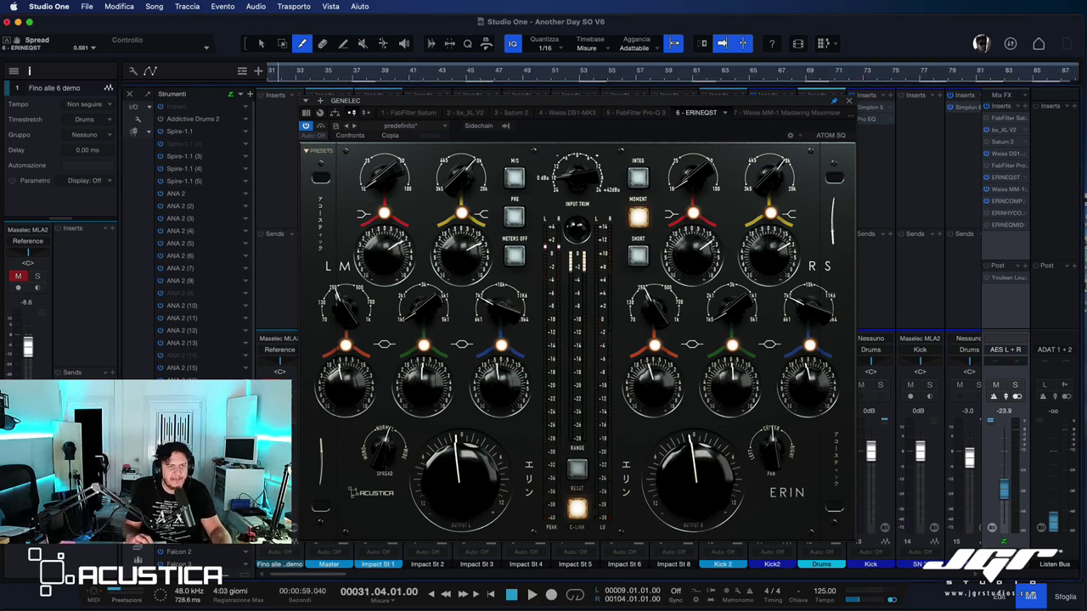
# Open the ERINEQMID equalizer from the GENELEC channel's inserts and move its window clear of the mixer faders
pyautogui.doubleClick(1006, 225)
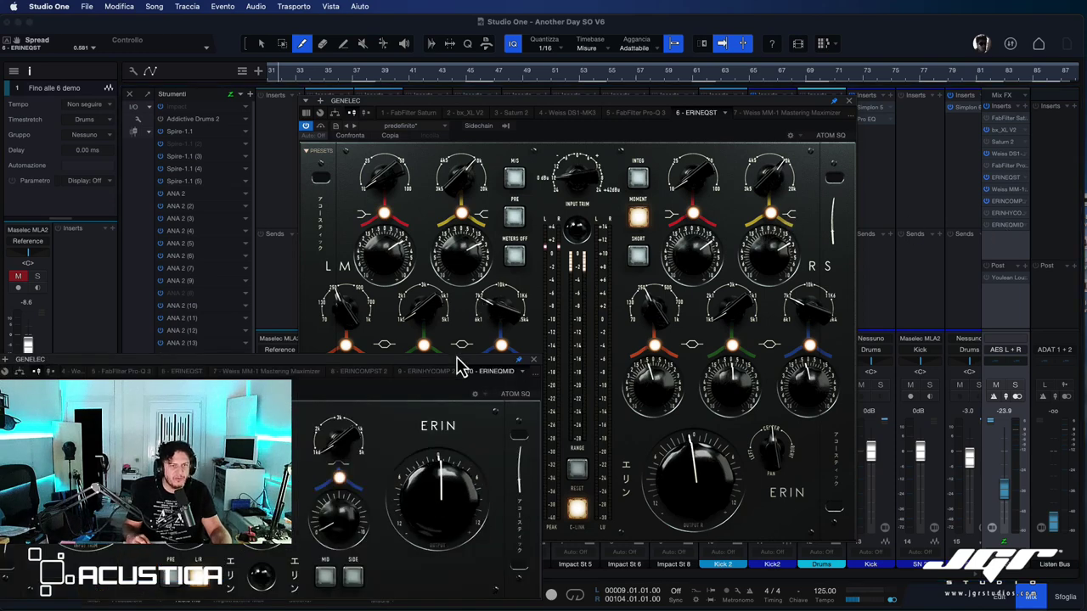
pyautogui.moveTo(459, 372); pyautogui.dragTo(769, 187)
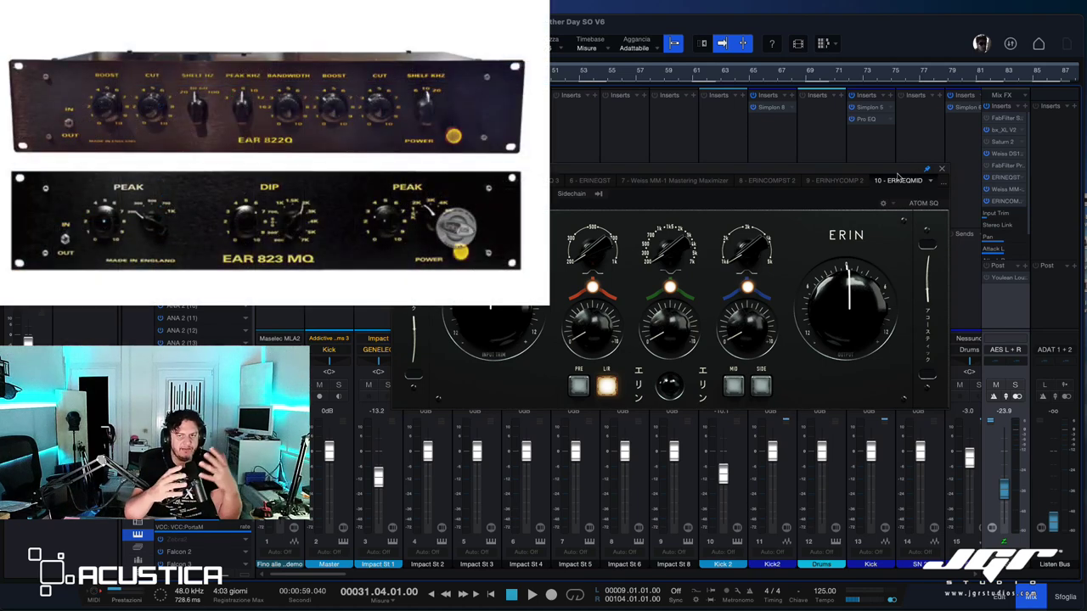
pyautogui.moveTo(894, 180); pyautogui.dragTo(1015, 91)
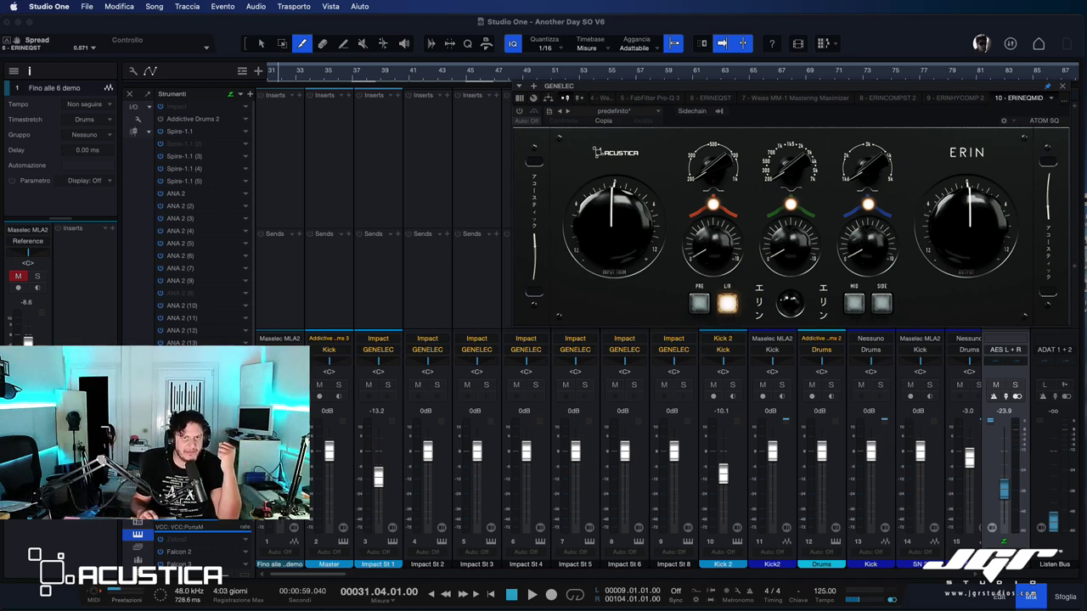
# Close the GENELEC channel's equalizer and activate ERINEQMID 2 on the Gtr channel, with that channel soloed
pyautogui.click(1061, 86)
pyautogui.hscroll(10, 930, 177)
pyautogui.hscroll(20, 928, 175)
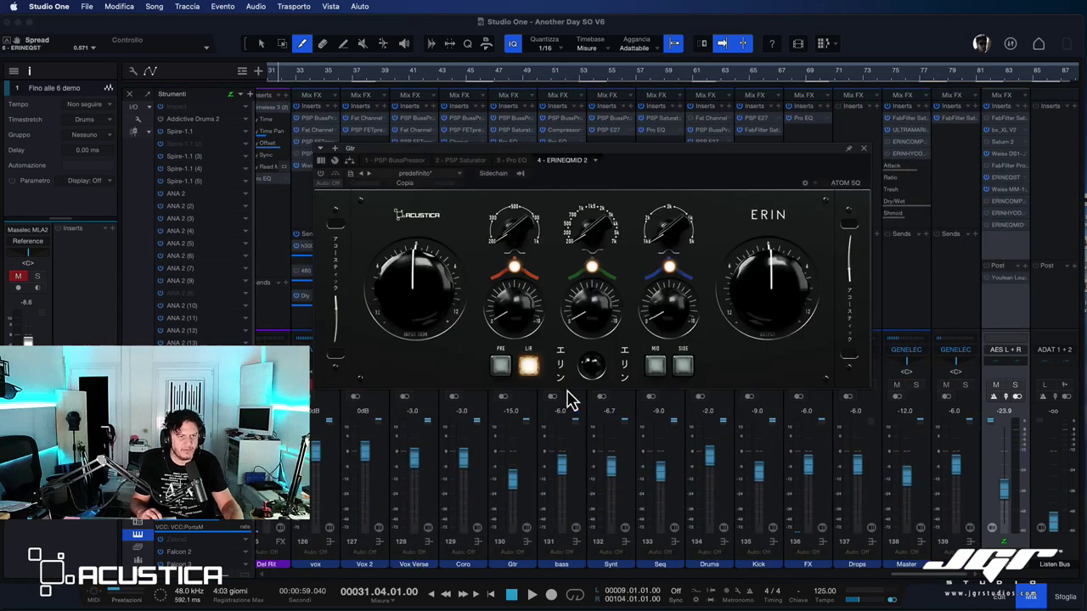
pyautogui.click(529, 419)
pyautogui.click(334, 174)
pyautogui.click(334, 174)
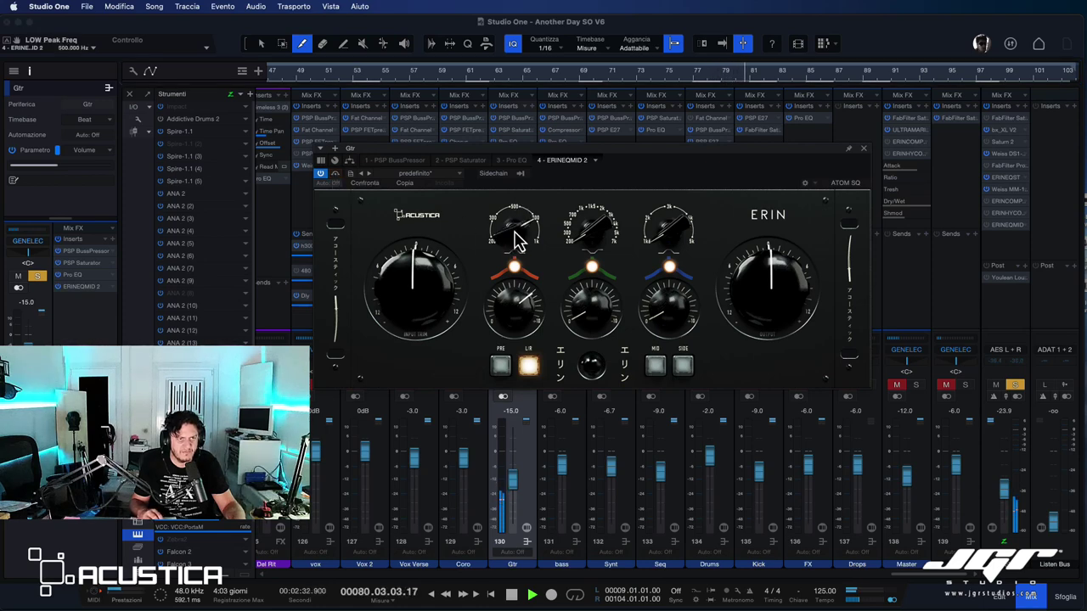
# Shape the soloed guitar by boosting the low and high peak bands at lower frequencies and applying a slight dip in the mids
pyautogui.moveTo(513, 234)
pyautogui.mouseDown()
pyautogui.moveTo(509, 256)
pyautogui.moveTo(514, 238)
pyautogui.mouseUp()
pyautogui.moveTo(515, 297); pyautogui.dragTo(514, 309)
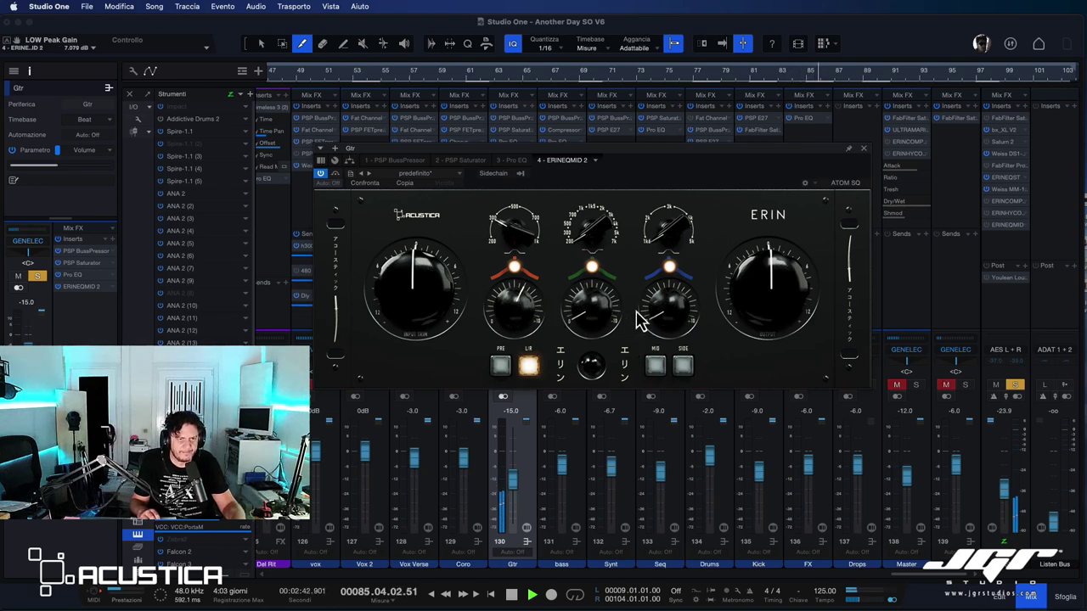
pyautogui.moveTo(671, 241); pyautogui.dragTo(673, 248)
pyautogui.moveTo(665, 315); pyautogui.dragTo(664, 286)
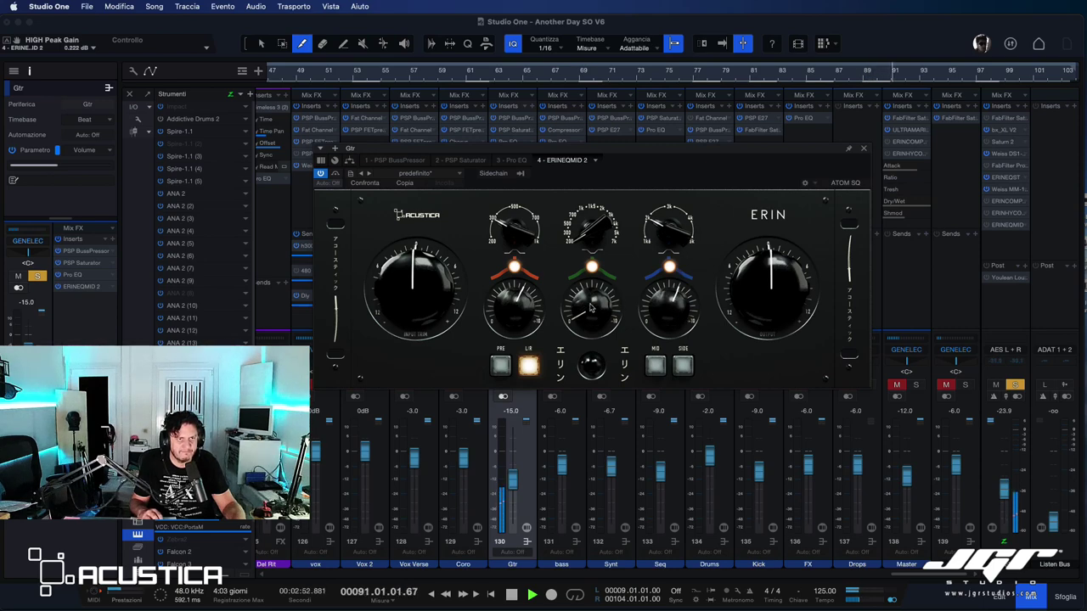
pyautogui.moveTo(584, 227); pyautogui.dragTo(590, 212)
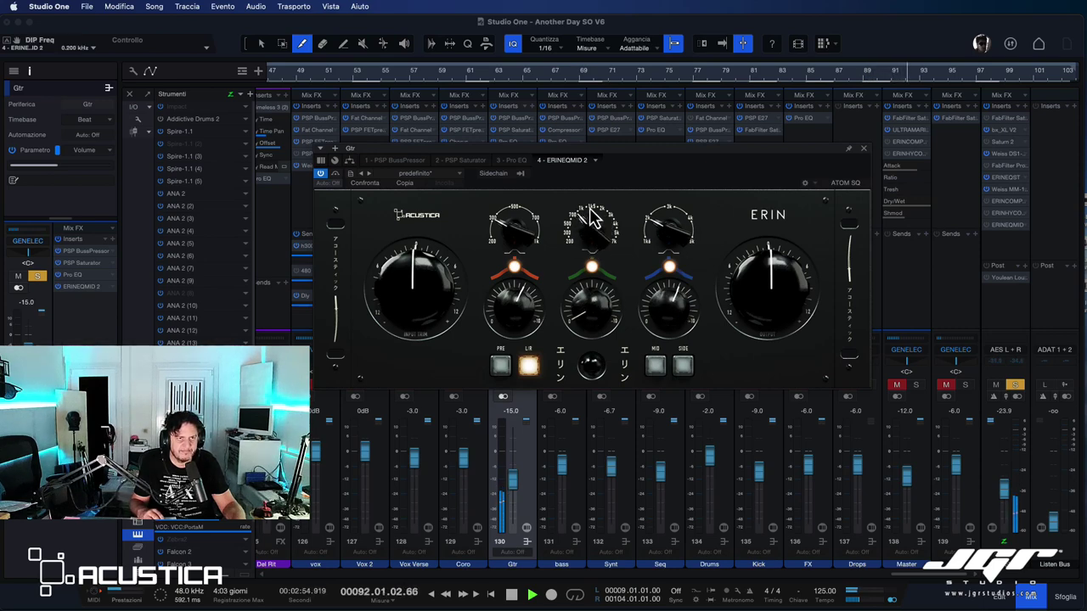
pyautogui.moveTo(582, 308); pyautogui.dragTo(595, 360)
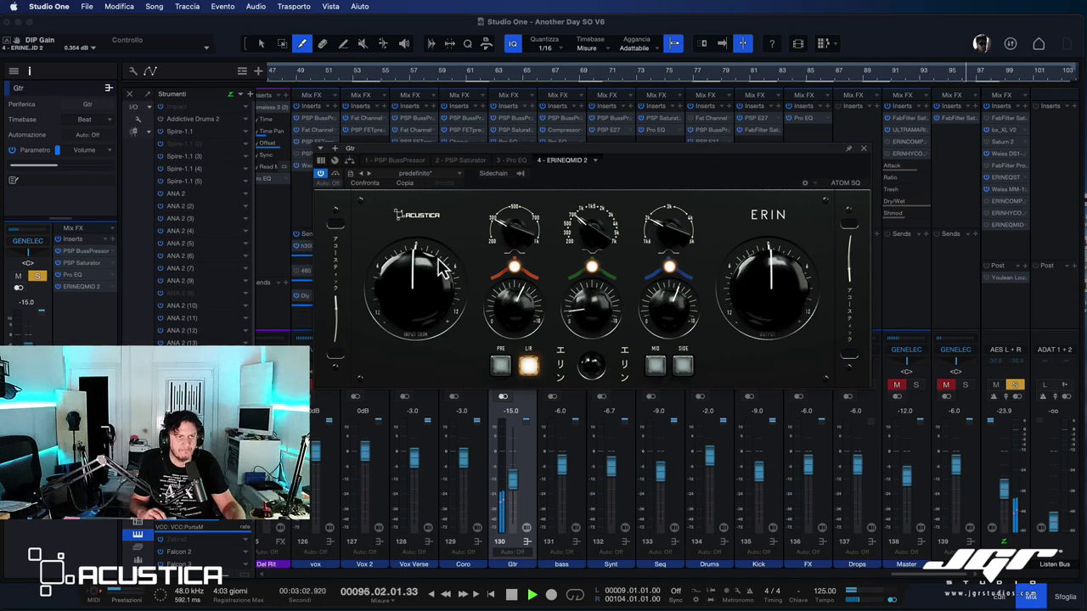
# Raise the GENELEC channel volume to -16.7 dB and compare the soloed guitar with its equalizer bypassed and active
pyautogui.hotkey('shift', 'b')
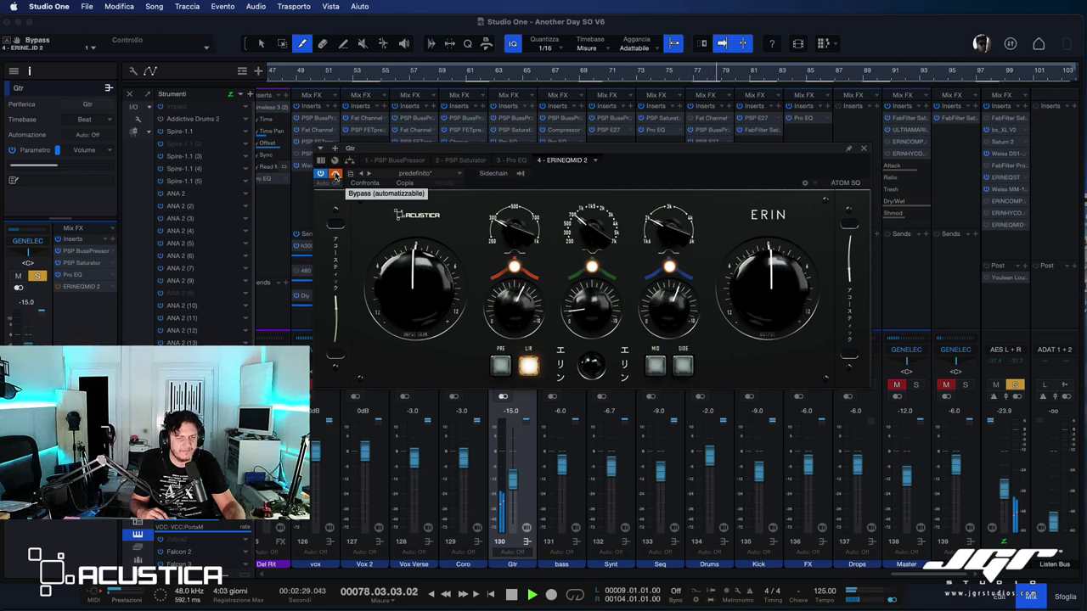
pyautogui.click(336, 174)
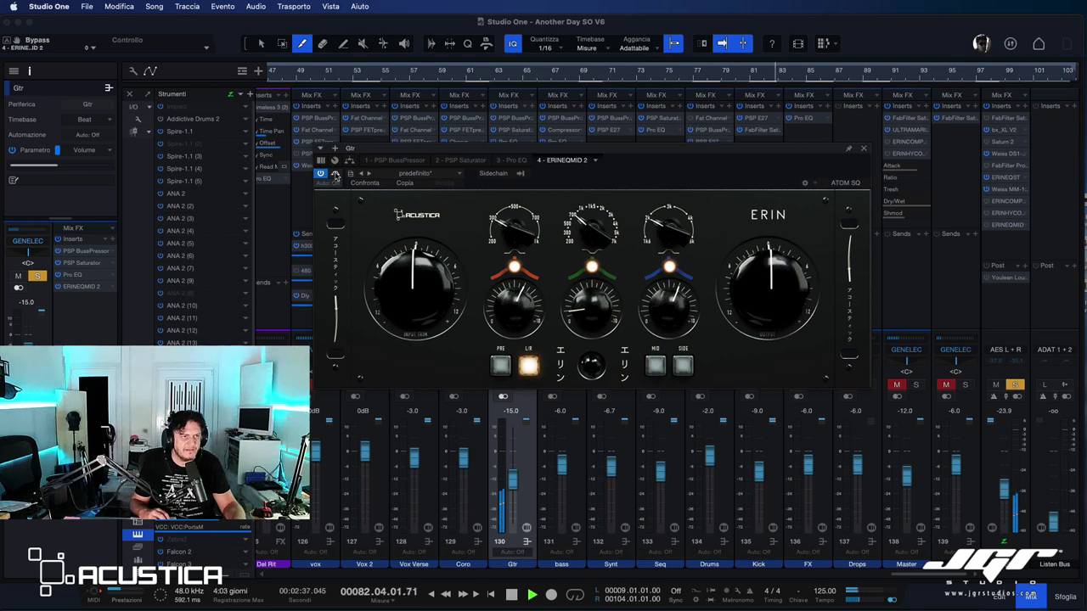
pyautogui.moveTo(1013, 517); pyautogui.dragTo(1010, 496)
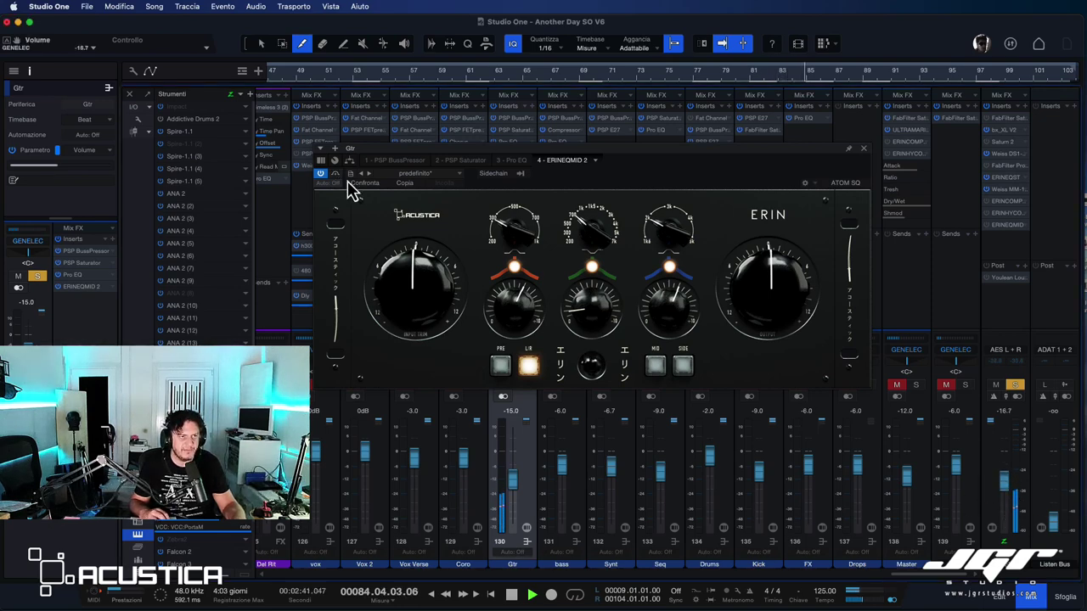
pyautogui.click(336, 174)
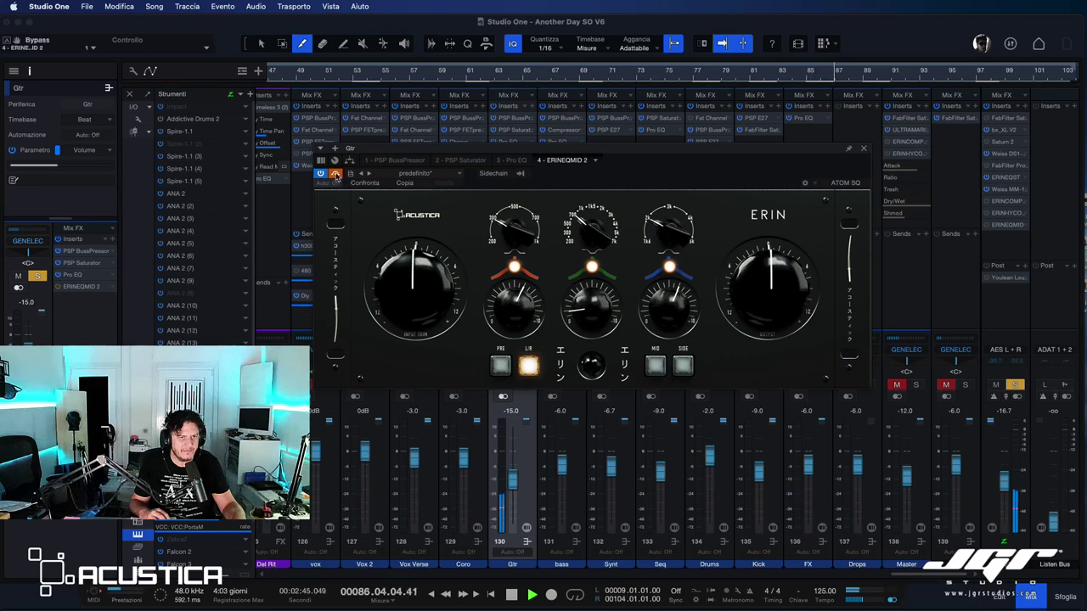
pyautogui.click(335, 174)
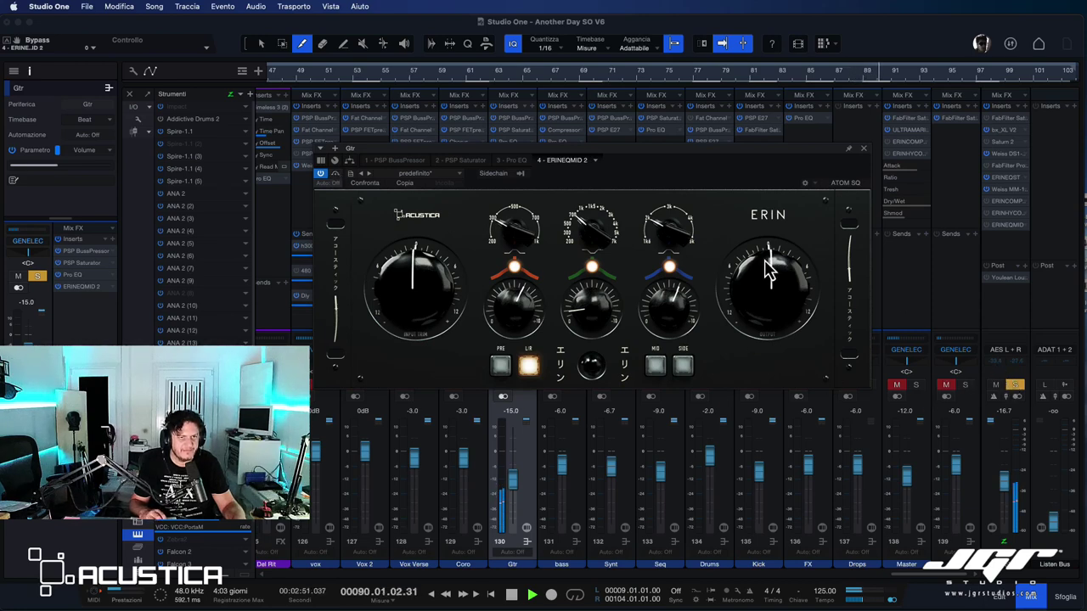
# Turn the guitar equalizer's output slightly below zero, checking the level against bypass
pyautogui.moveTo(768, 273); pyautogui.dragTo(770, 279)
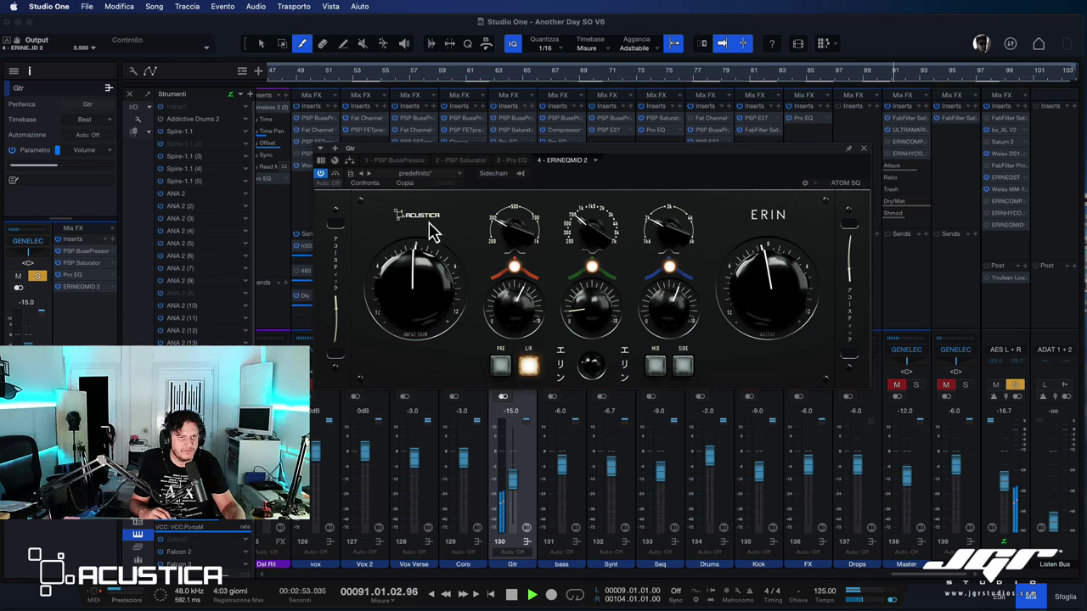
pyautogui.click(335, 174)
pyautogui.click(336, 175)
pyautogui.moveTo(769, 272); pyautogui.dragTo(768, 275)
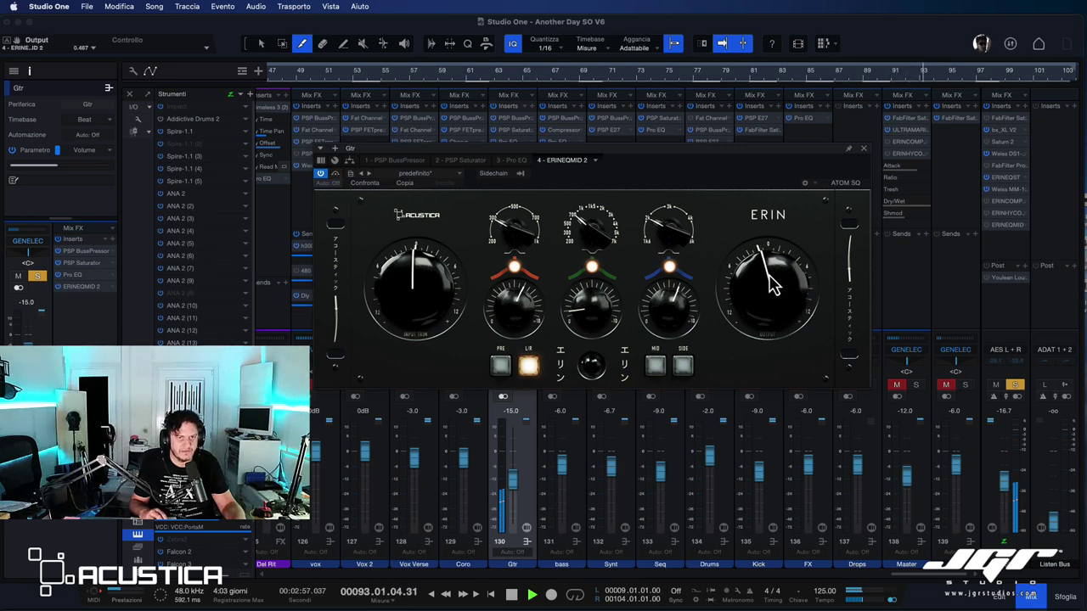
# Play the full mix without solo at a GENELEC volume of -9.8 dB and compare the guitar equalizer against bypass
pyautogui.click(1016, 386)
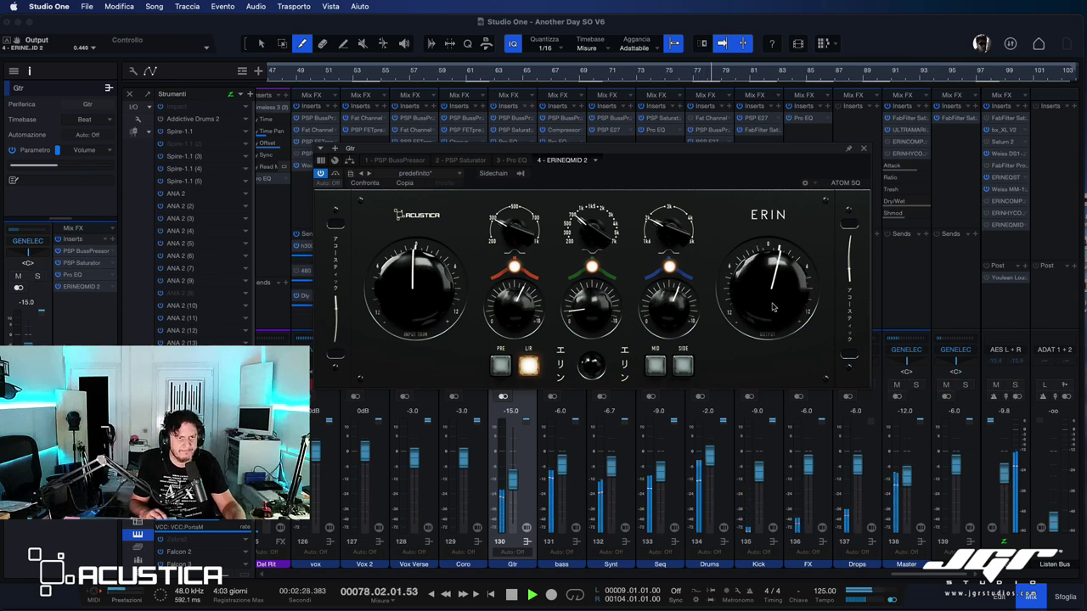
pyautogui.click(336, 174)
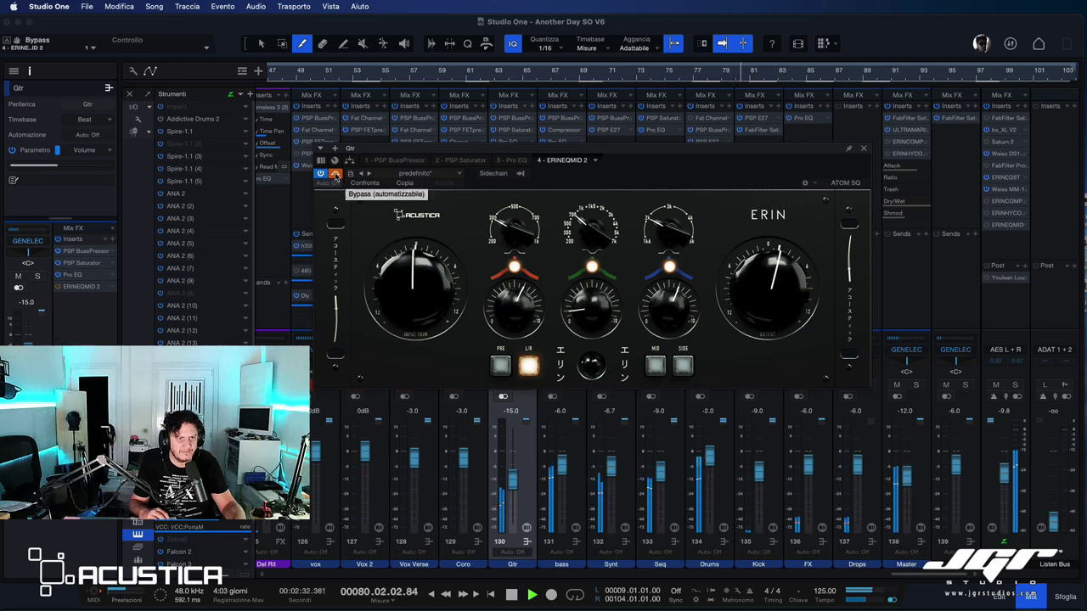
pyautogui.click(335, 174)
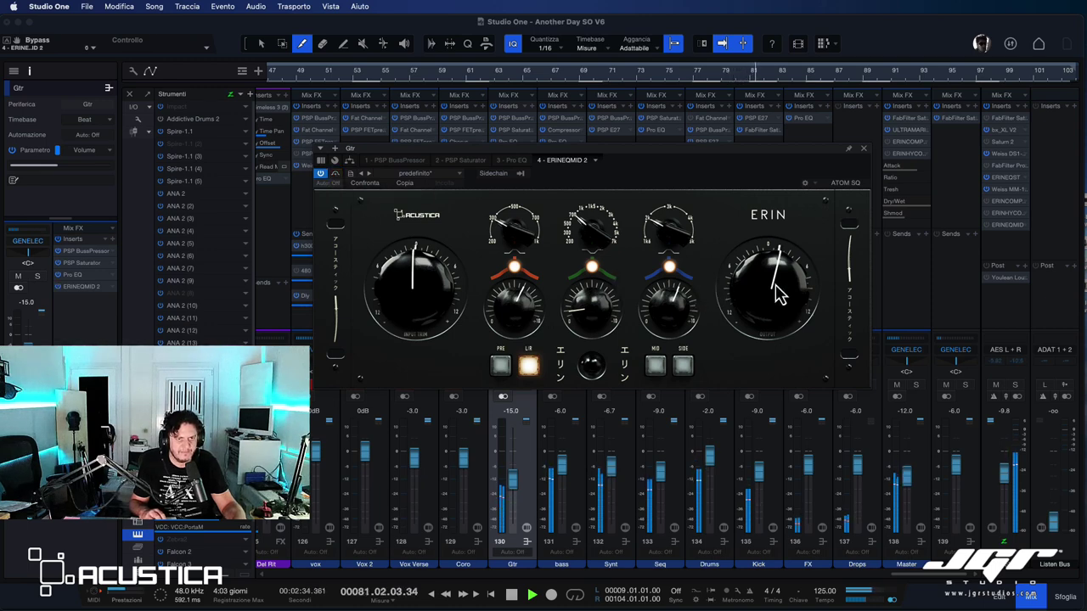
# Trim the guitar equalizer's output back to just above zero and raise its input trim slightly
pyautogui.moveTo(771, 279); pyautogui.dragTo(771, 280)
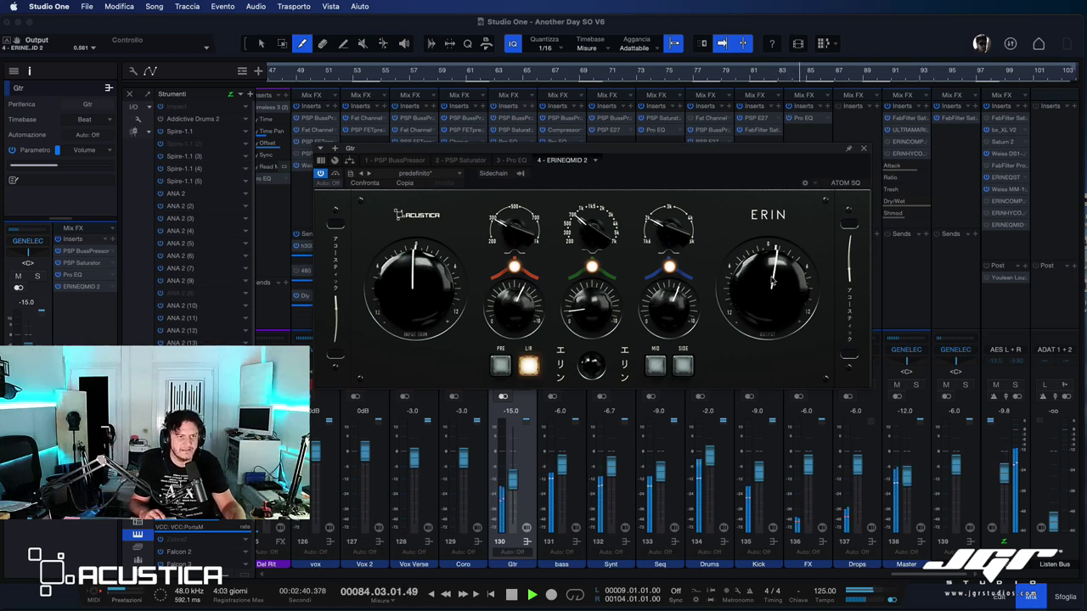
pyautogui.moveTo(413, 311); pyautogui.dragTo(411, 307)
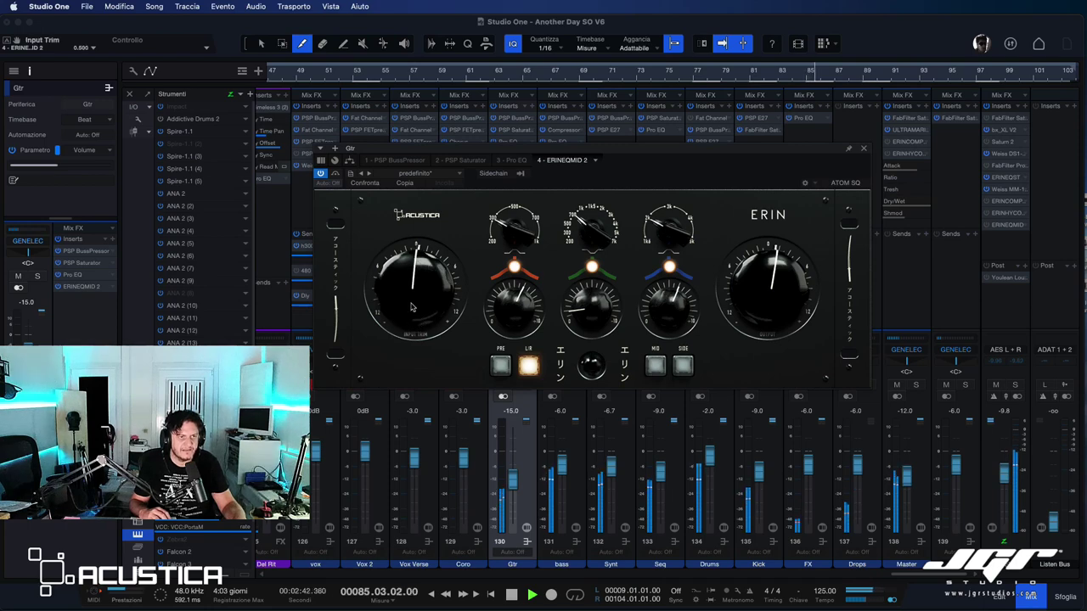
# Enable the PRE stage on the guitar equalizer, raise its output slightly, and stop playback
pyautogui.click(500, 366)
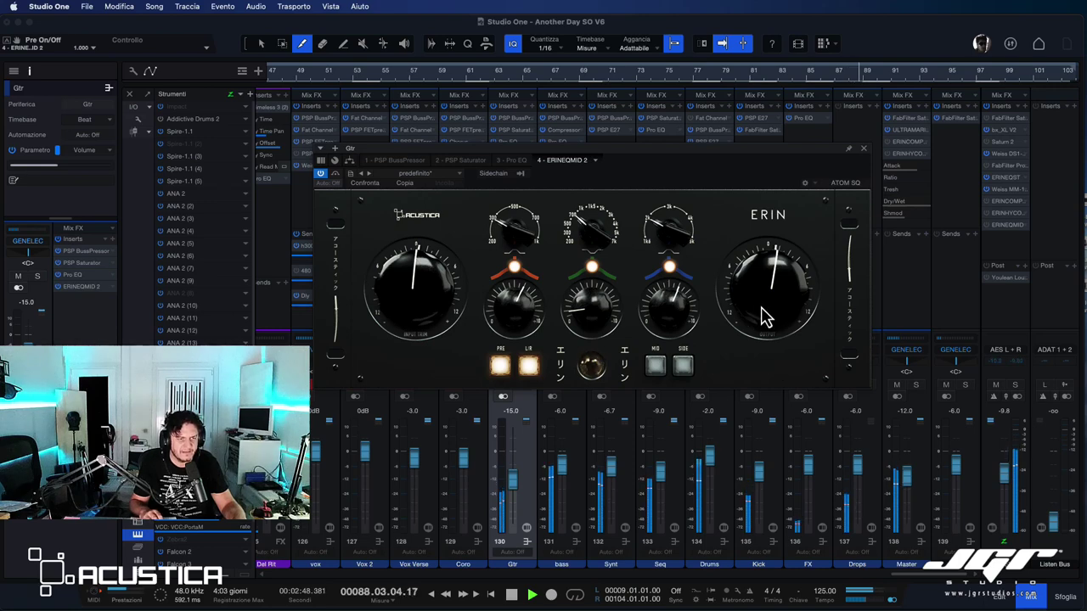
pyautogui.scroll(3, 761, 316)
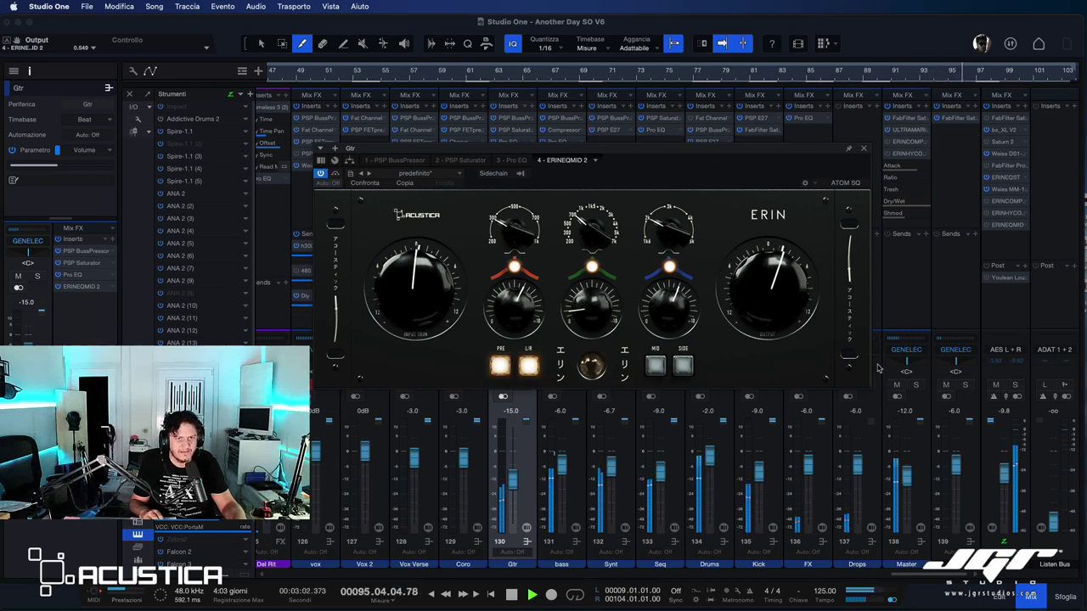
pyautogui.press('space')
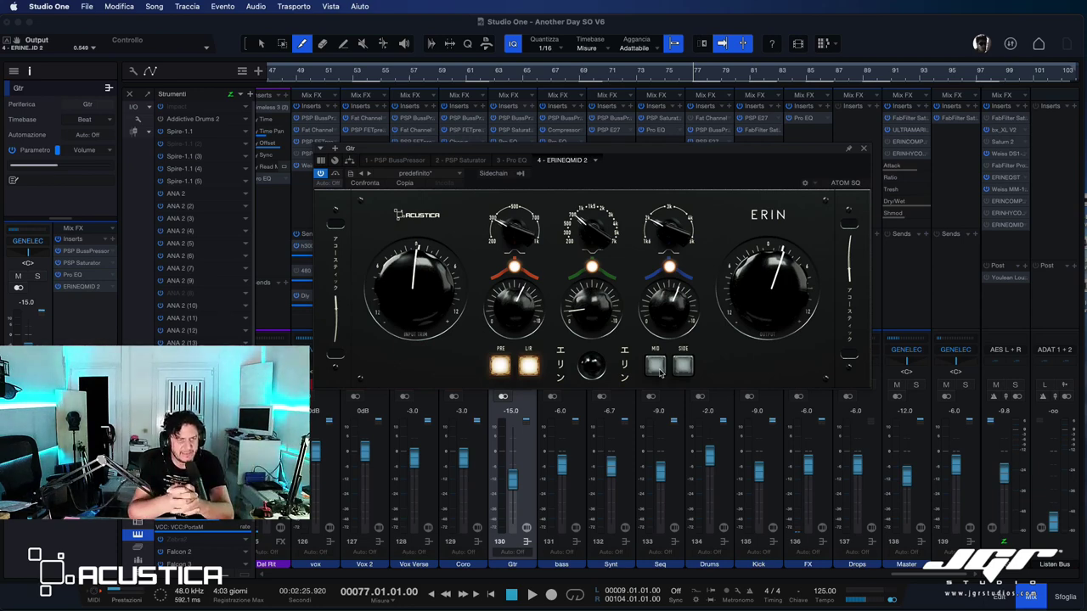
# Close the guitar equalizer and open the ERINCOMPST compressor from the main output's inserts, moving its window clear of the webcam
pyautogui.click(864, 152)
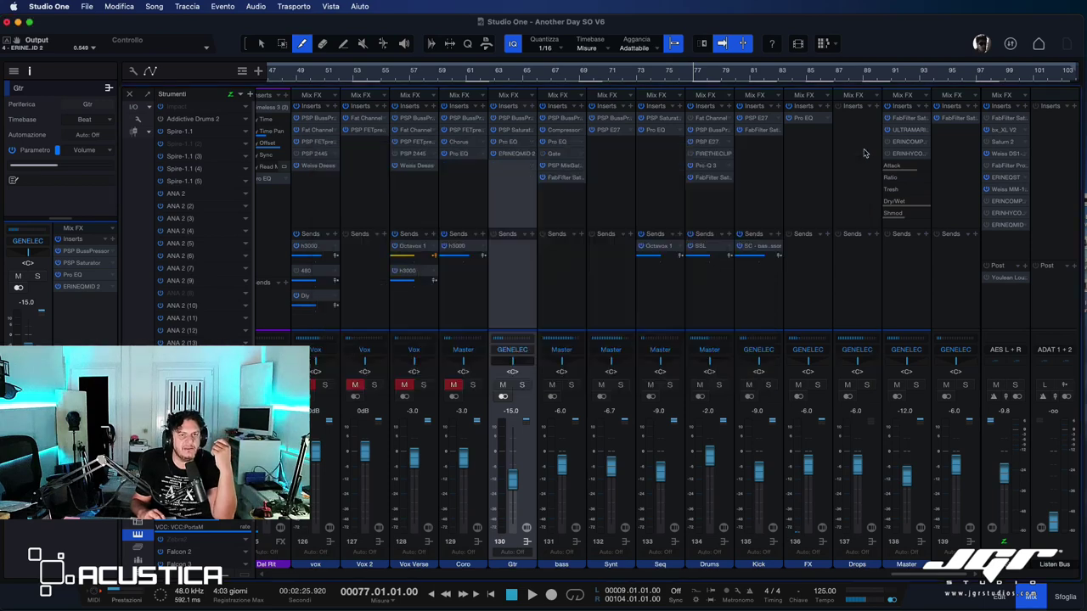
pyautogui.click(1006, 202)
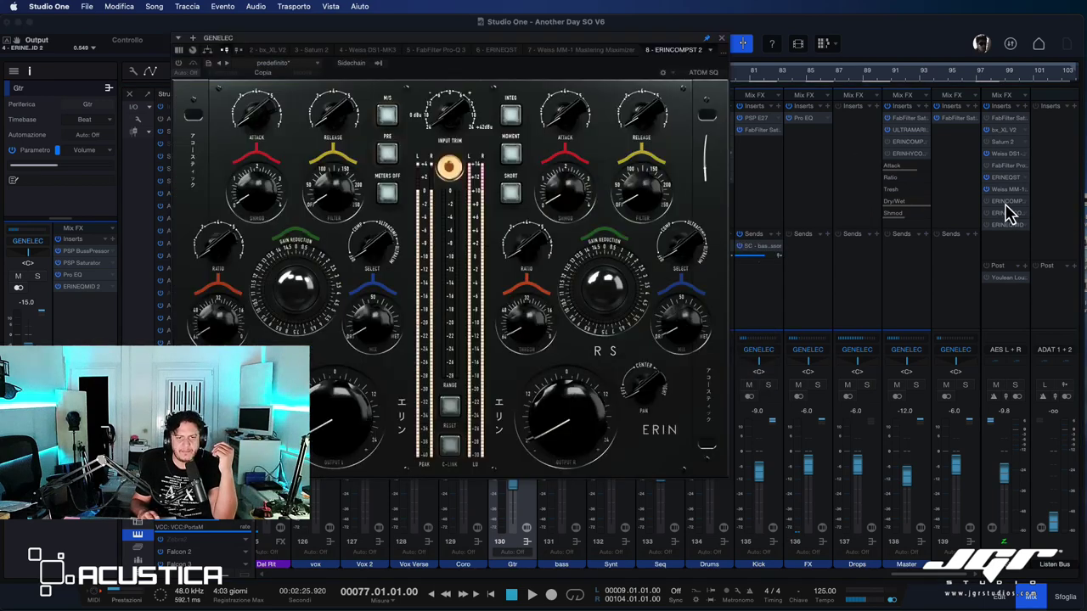
pyautogui.moveTo(540, 39); pyautogui.dragTo(623, 64)
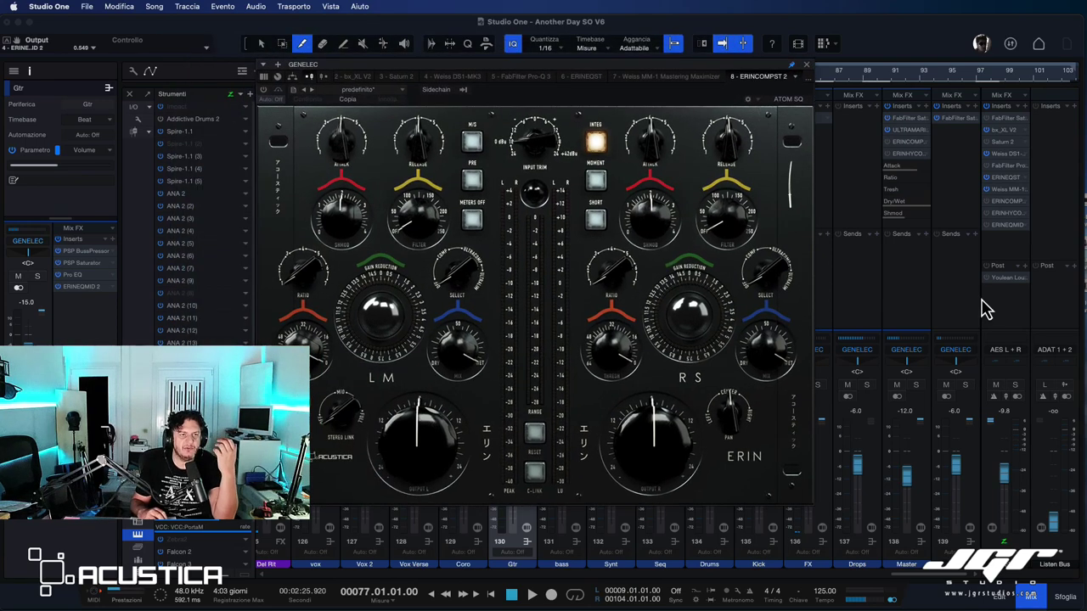
pyautogui.moveTo(679, 65); pyautogui.dragTo(753, 89)
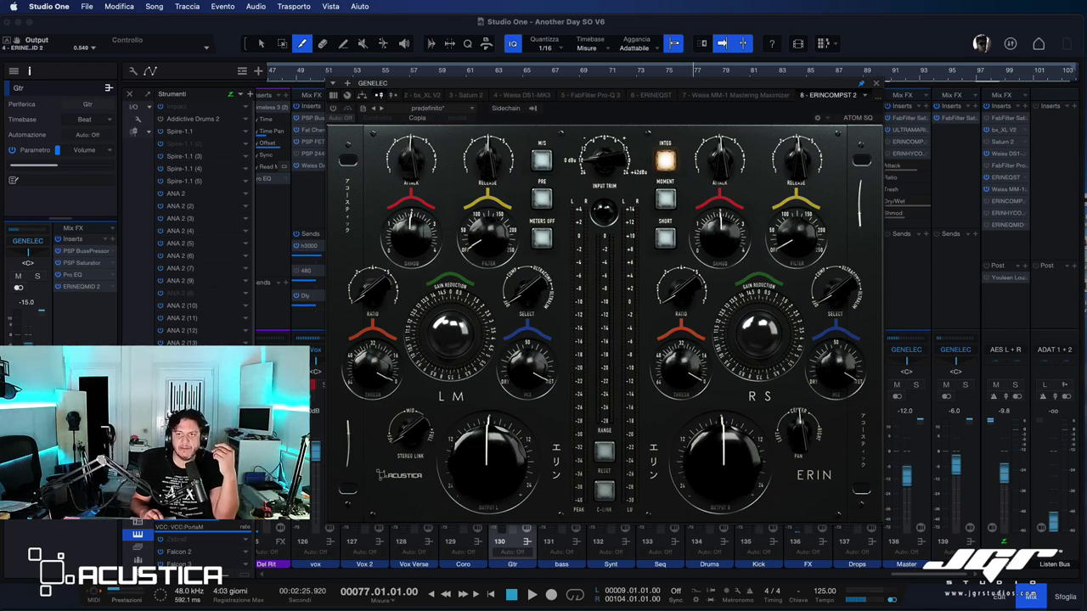
pyautogui.press('super+Tab')
pyautogui.press('super+Tab')
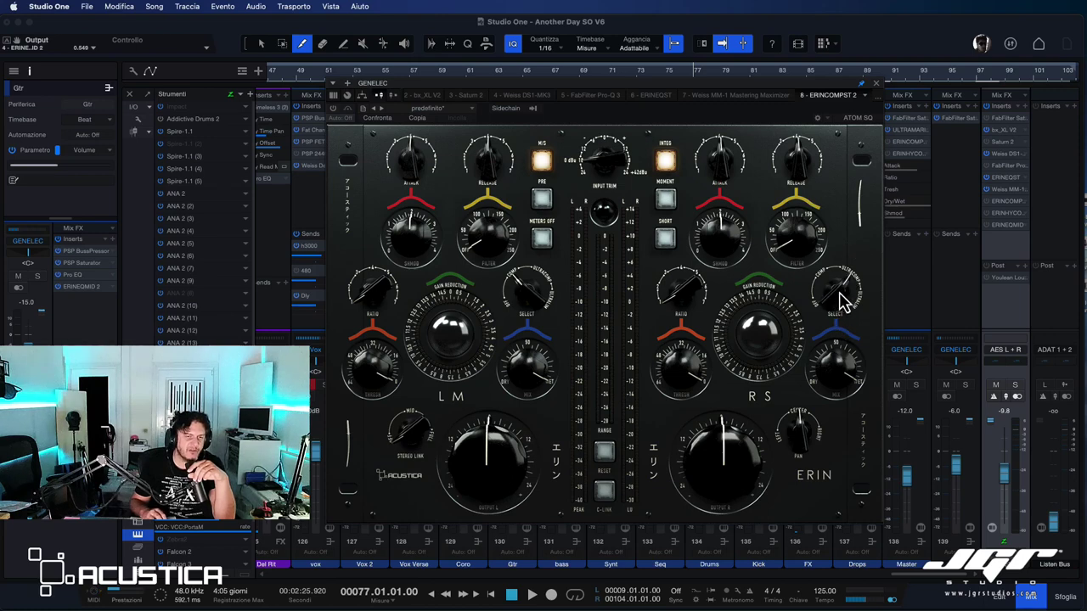
# Try out the compressor's SELECT, RATIO, THRESH, MIX and STEREO LINK controls and toggle M/S mode off and on
pyautogui.moveTo(837, 293); pyautogui.dragTo(834, 314)
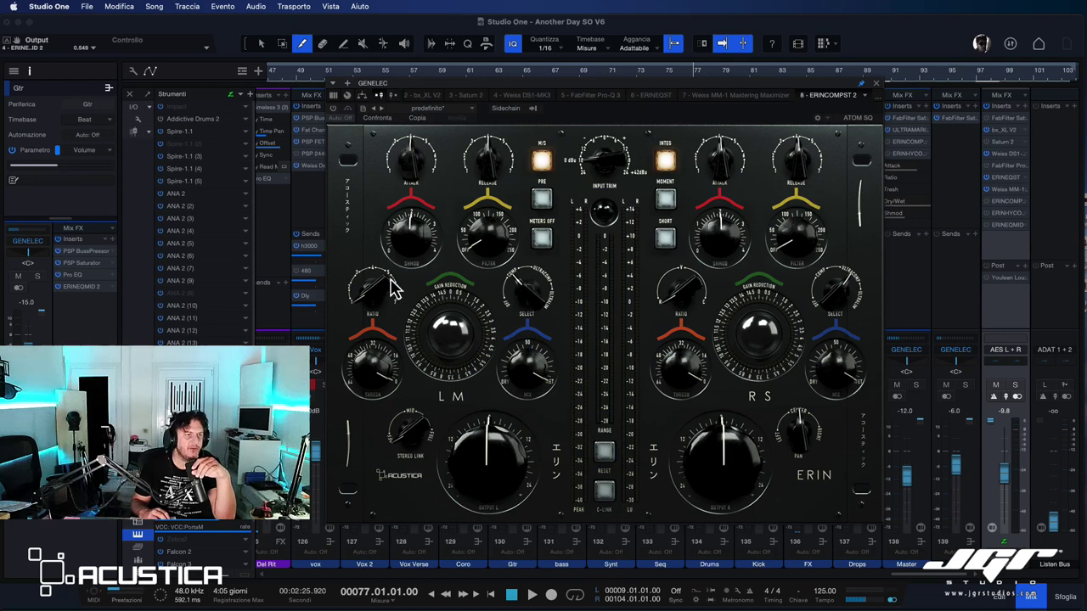
pyautogui.moveTo(376, 295); pyautogui.dragTo(379, 335)
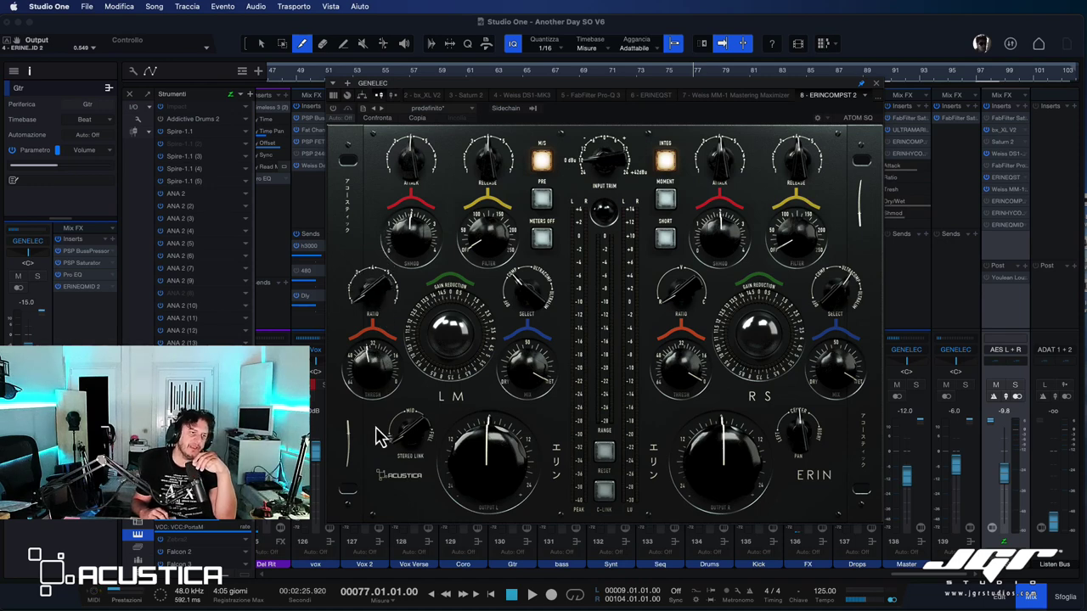
pyautogui.moveTo(531, 378)
pyautogui.mouseDown()
pyautogui.moveTo(532, 398)
pyautogui.moveTo(532, 381)
pyautogui.mouseUp()
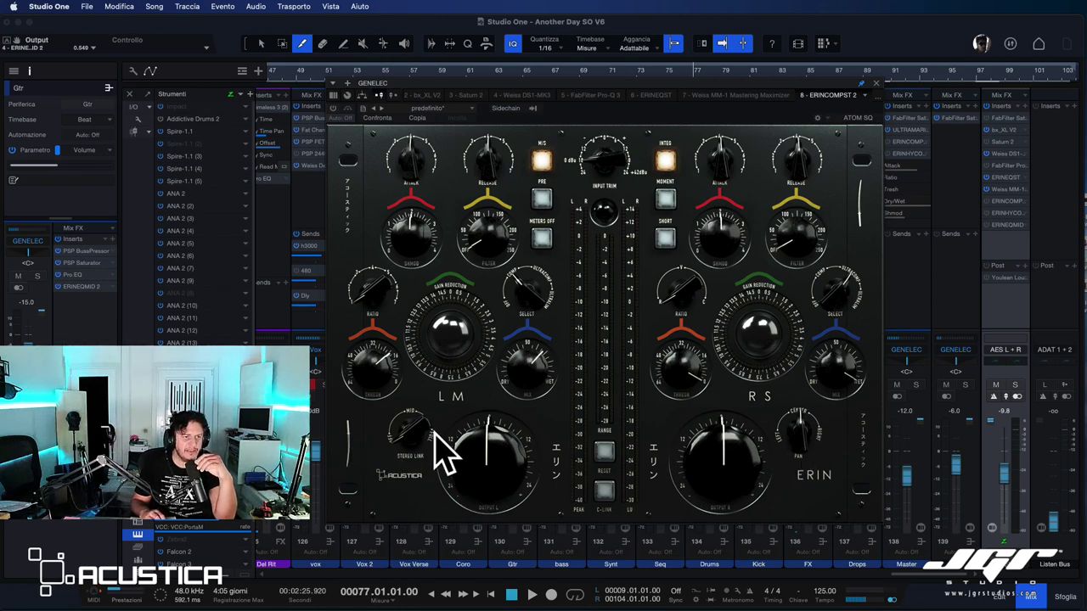
pyautogui.moveTo(408, 425); pyautogui.dragTo(417, 454)
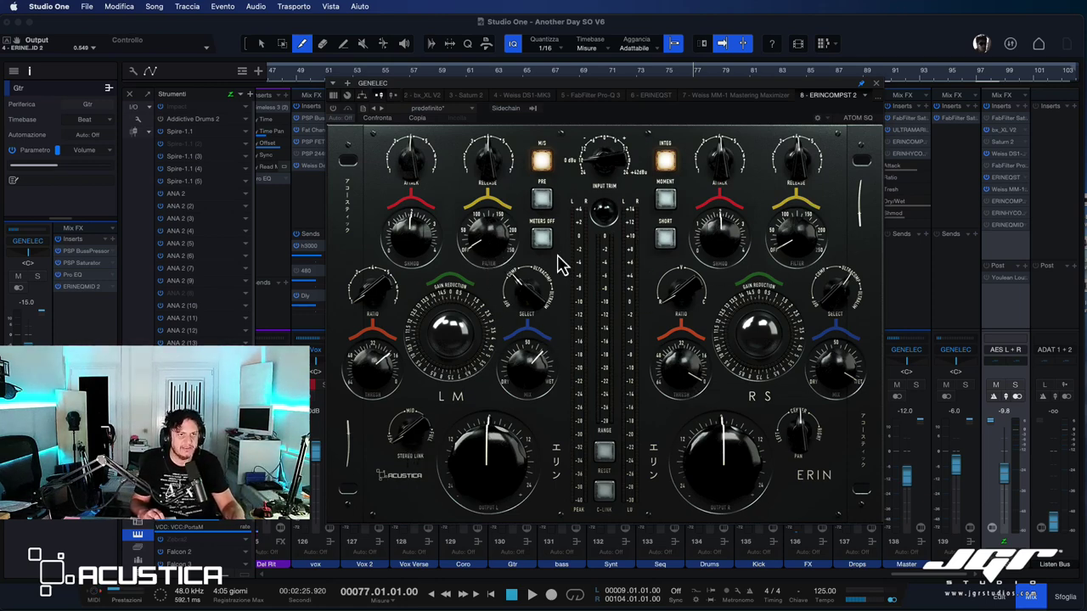
pyautogui.click(542, 161)
pyautogui.click(543, 165)
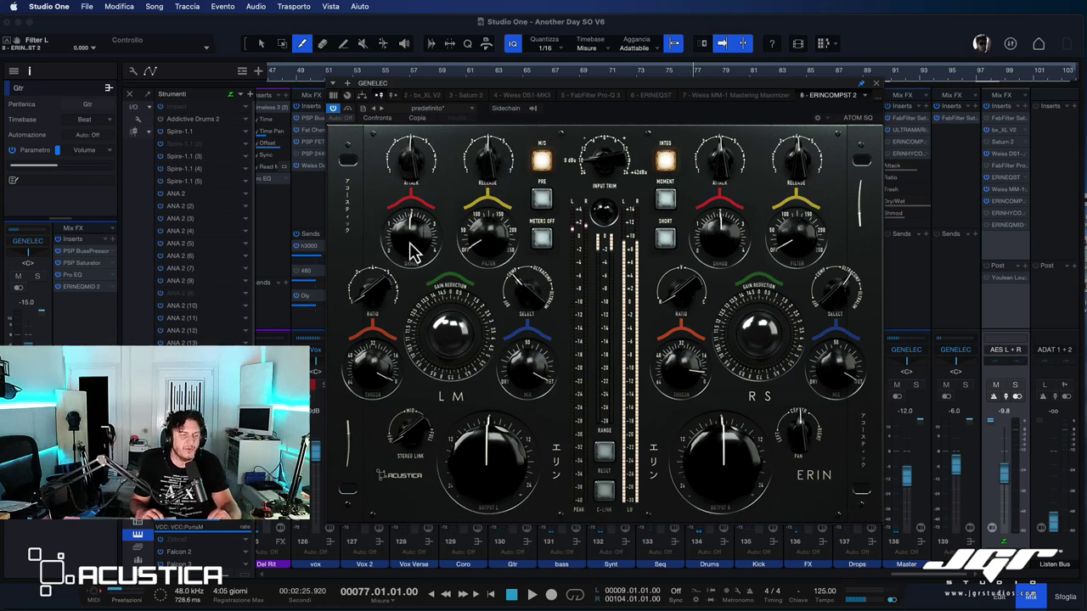
# Play the mix through the active compressor and raise SHMOD and FILTER on its LM channel
pyautogui.moveTo(411, 233); pyautogui.dragTo(412, 228)
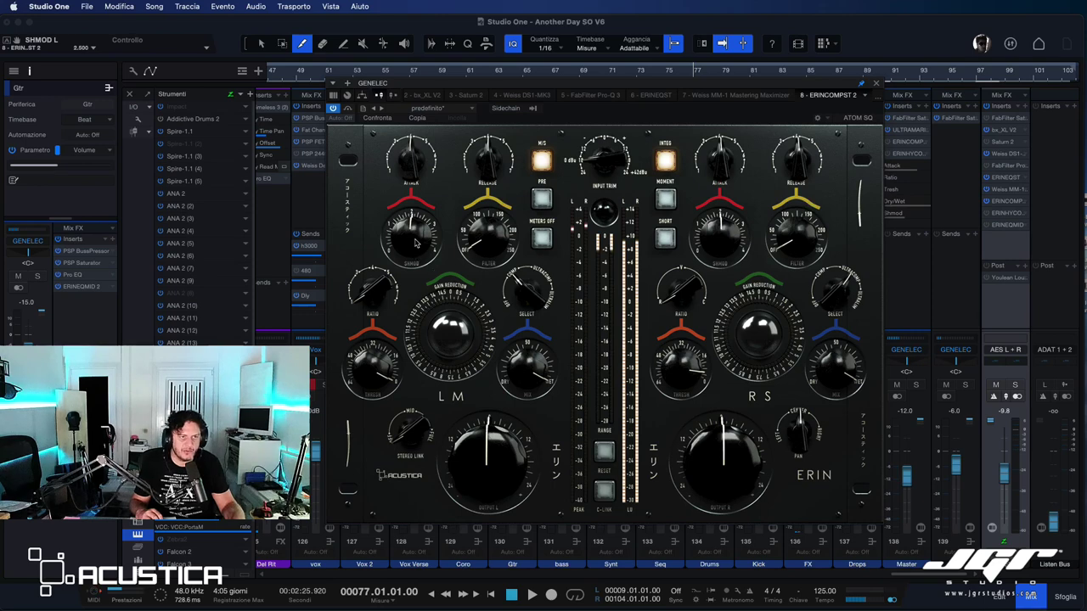
pyautogui.press('space')
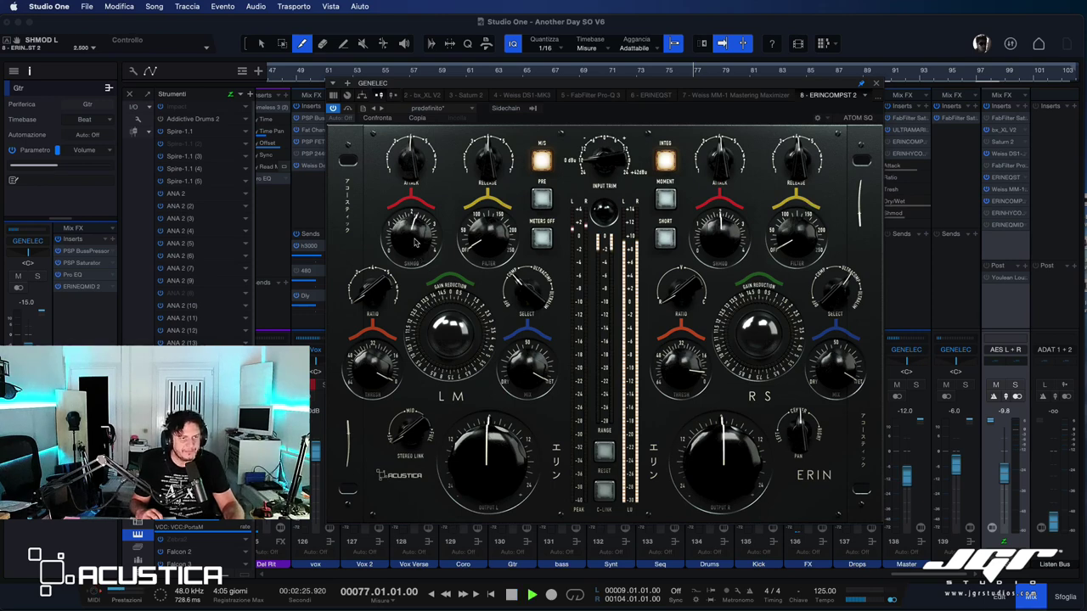
pyautogui.moveTo(415, 242); pyautogui.dragTo(420, 188)
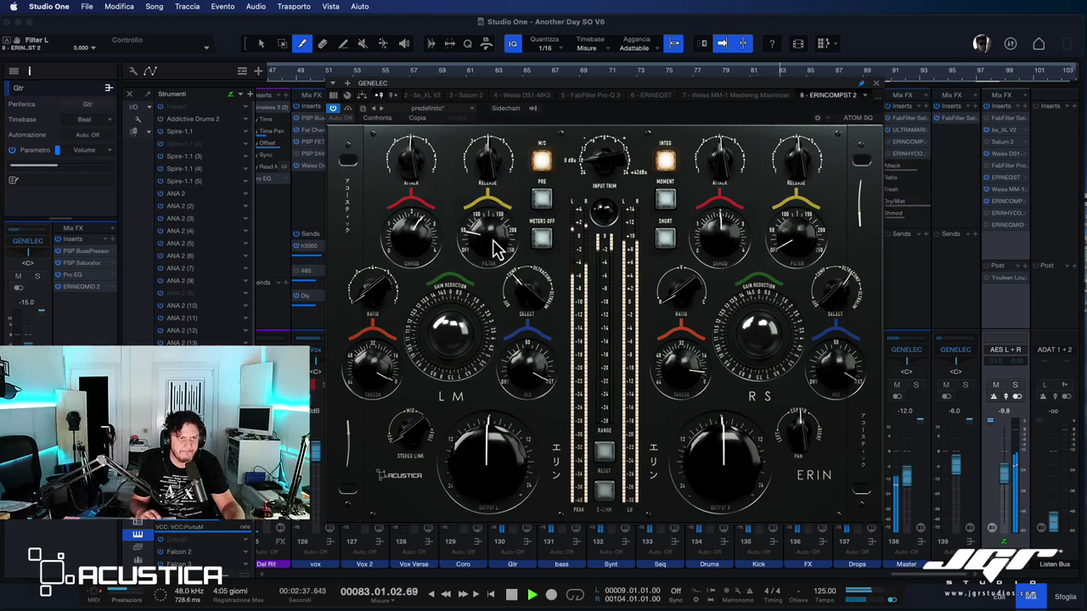
pyautogui.moveTo(490, 241); pyautogui.dragTo(494, 230)
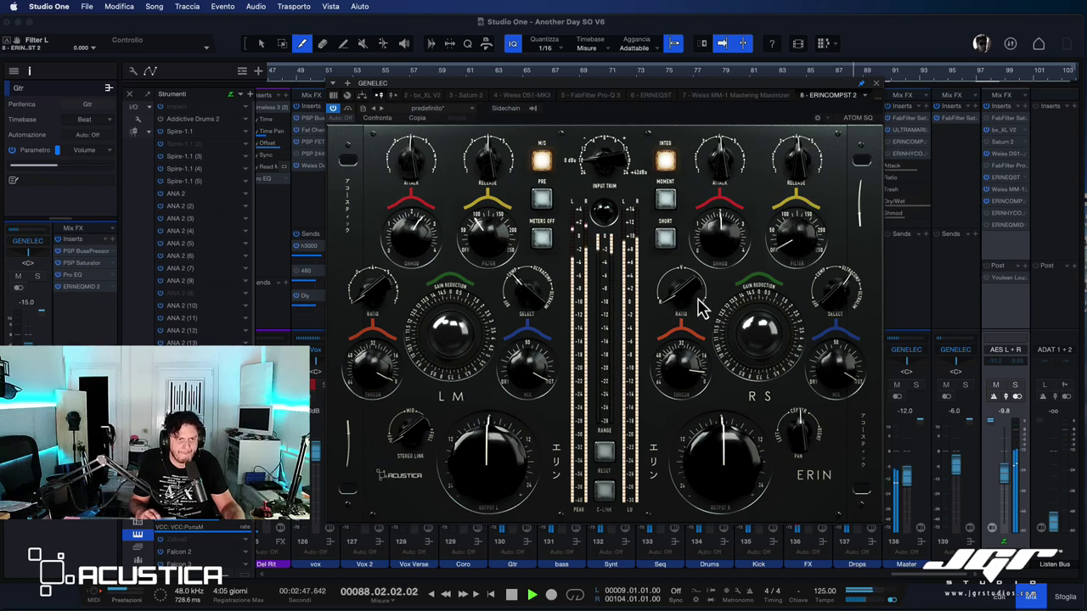
# Lower the compressor's thresholds on the RS and LM channels while the mix plays
pyautogui.moveTo(680, 380); pyautogui.dragTo(684, 393)
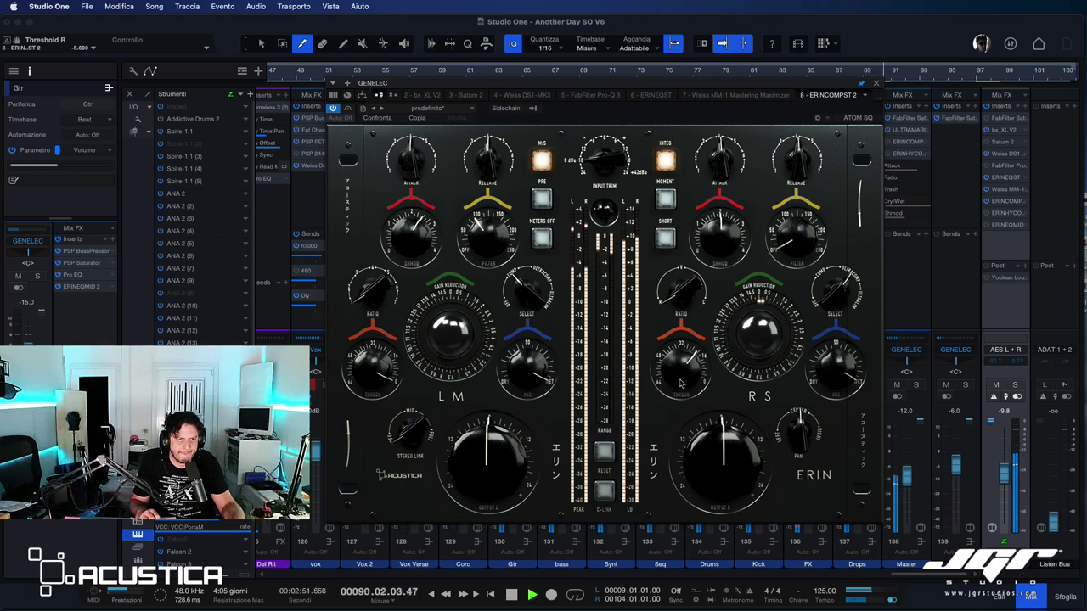
pyautogui.moveTo(363, 370); pyautogui.dragTo(360, 391)
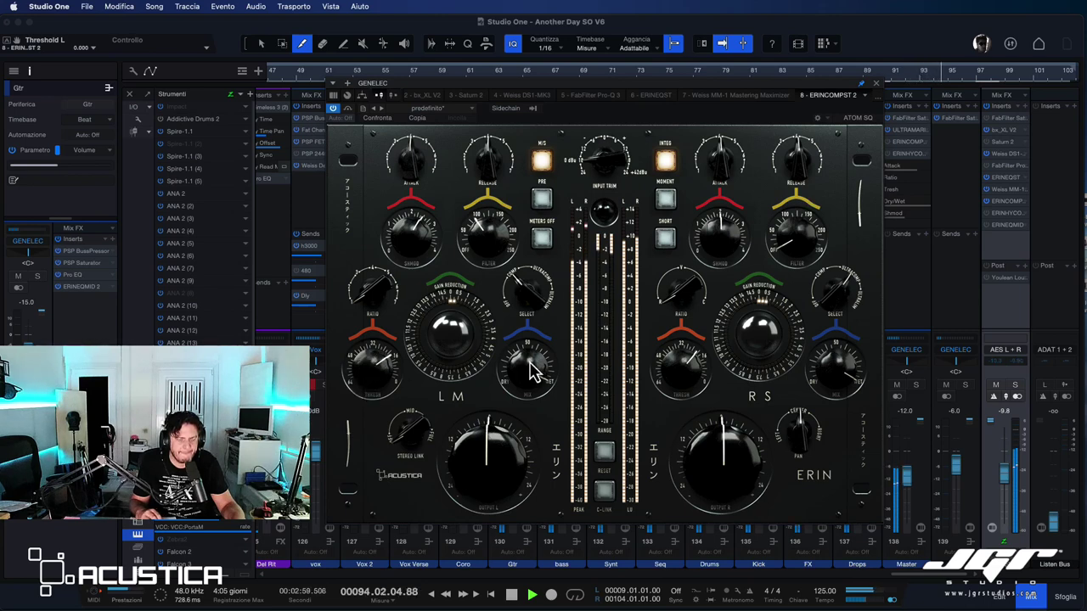
pyautogui.moveTo(691, 371); pyautogui.dragTo(691, 381)
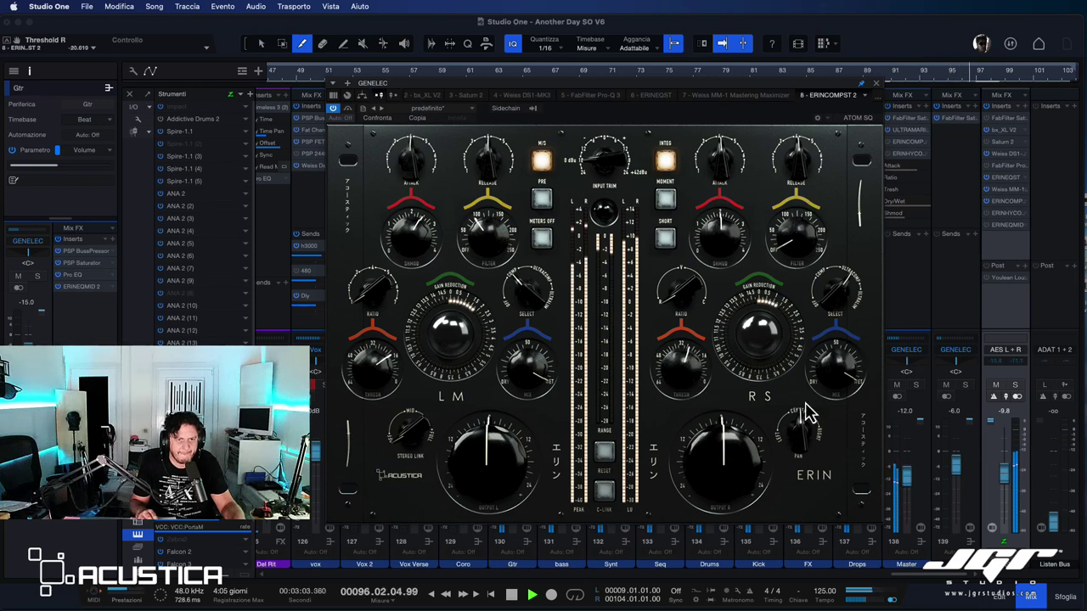
# Replay the section, set the LM channel's MIX to about 50, and try its threshold and STEREO LINK controls
pyautogui.press('space')
pyautogui.press('space')
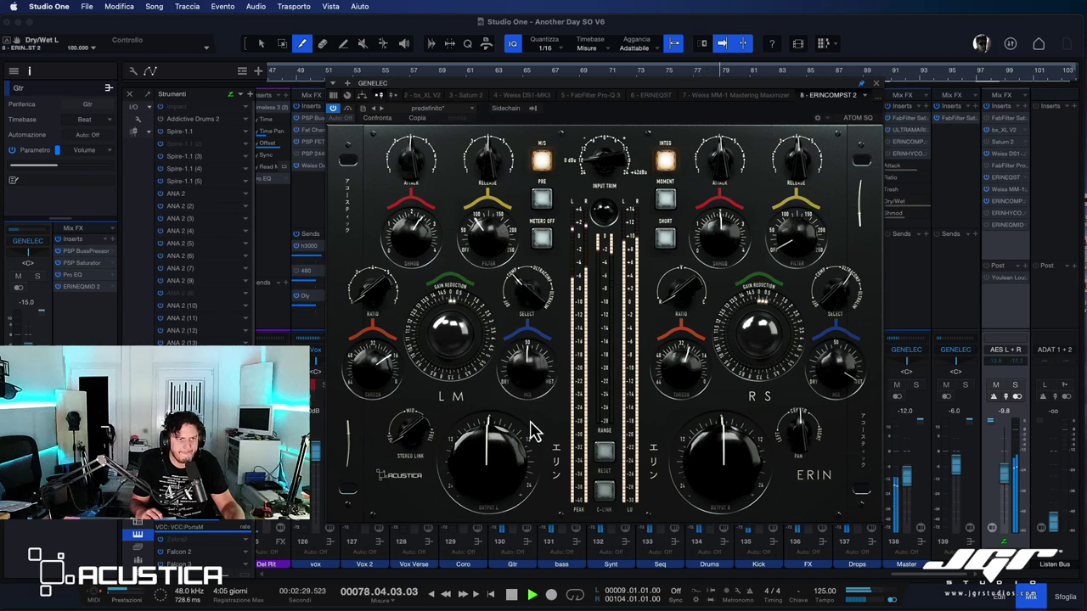
pyautogui.moveTo(376, 364); pyautogui.dragTo(371, 388)
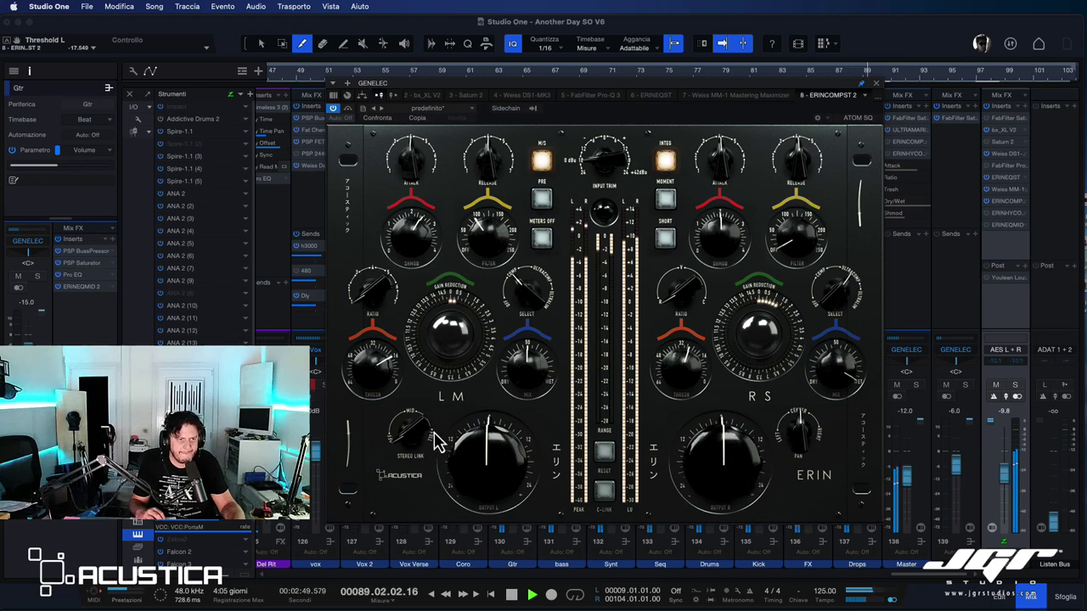
pyautogui.moveTo(415, 431); pyautogui.dragTo(424, 362)
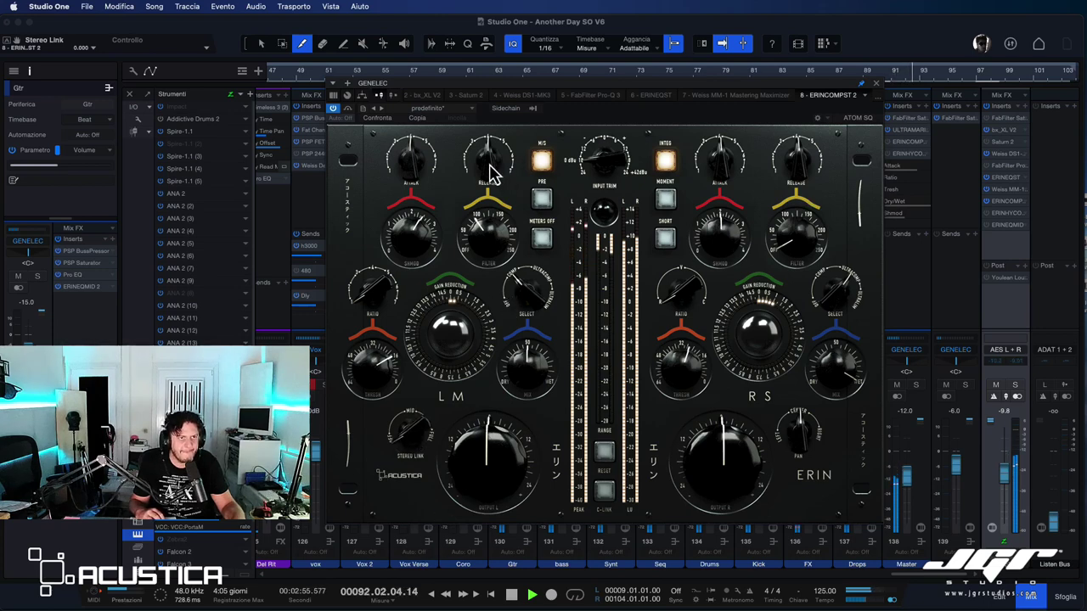
# Turn up ATTACK and turn down RELEASE on both the LM and RS channels, replaying the section
pyautogui.moveTo(413, 165); pyautogui.dragTo(414, 156)
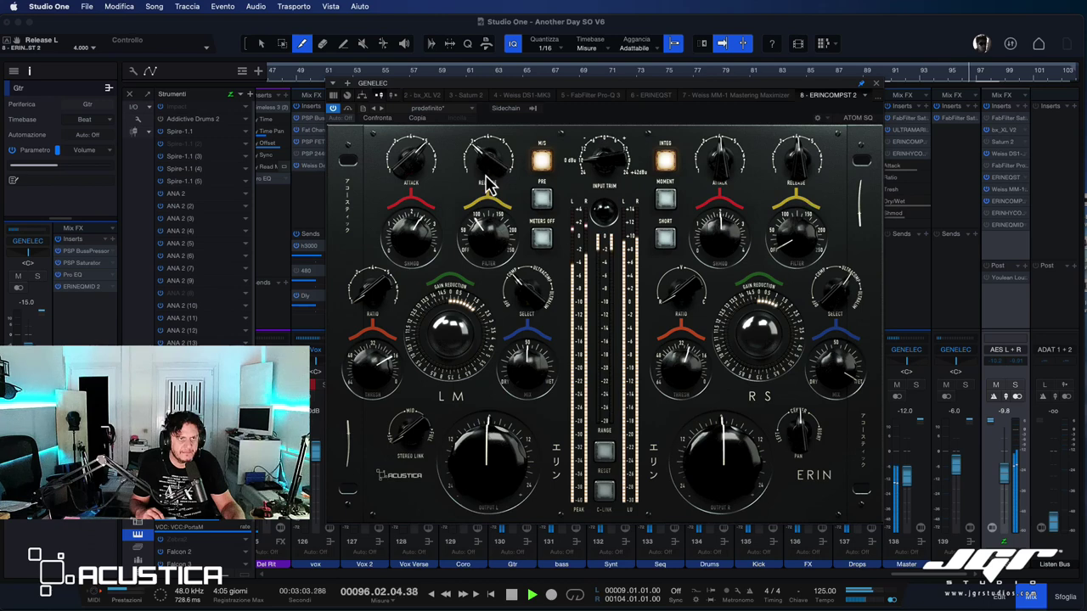
pyautogui.press('space')
pyautogui.press('space')
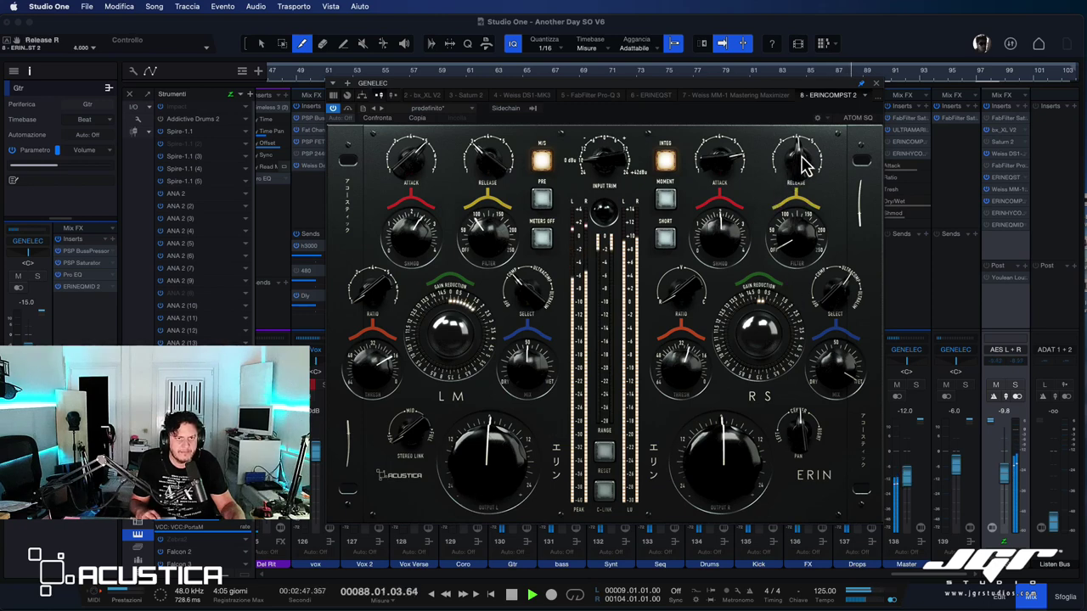
pyautogui.moveTo(804, 165); pyautogui.dragTo(809, 195)
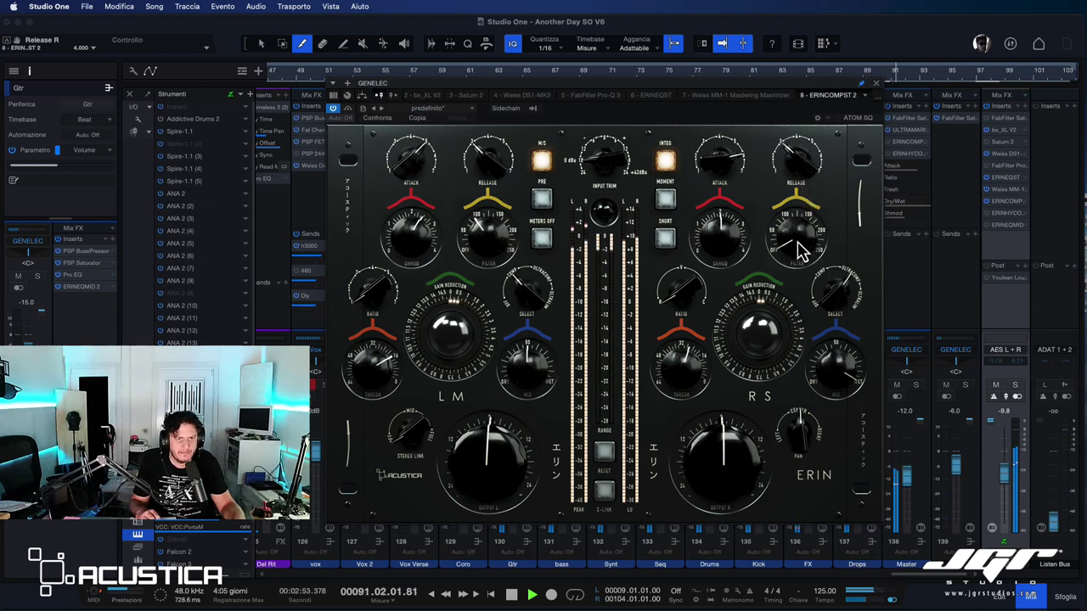
# Audition the RS channel's FILTER and return it to off, raise its SHMOD, and adjust its RATIO
pyautogui.moveTo(798, 241); pyautogui.dragTo(798, 189)
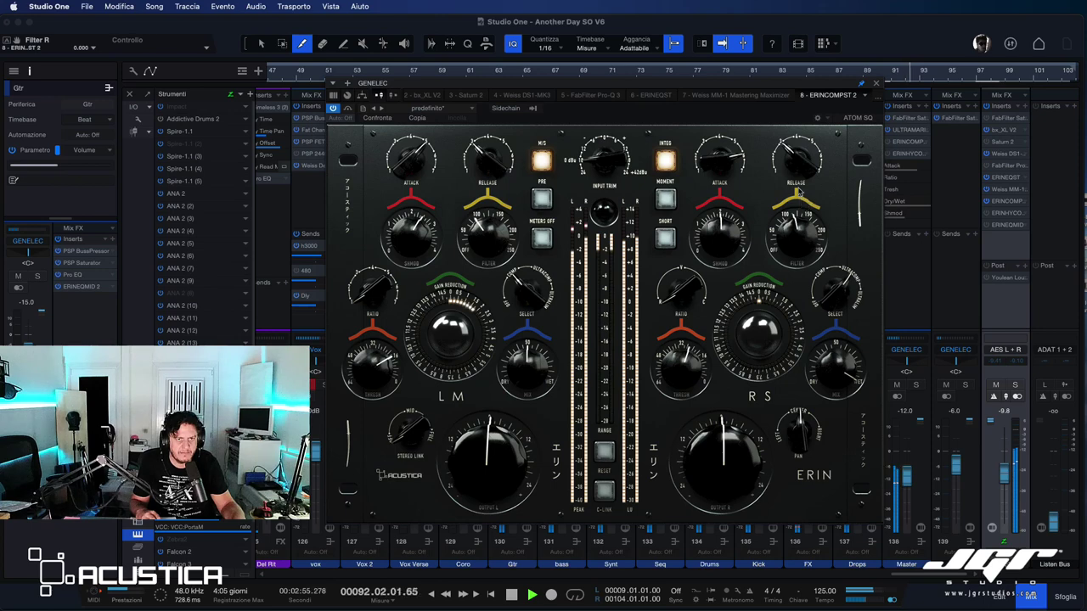
pyautogui.moveTo(794, 276); pyautogui.dragTo(795, 278)
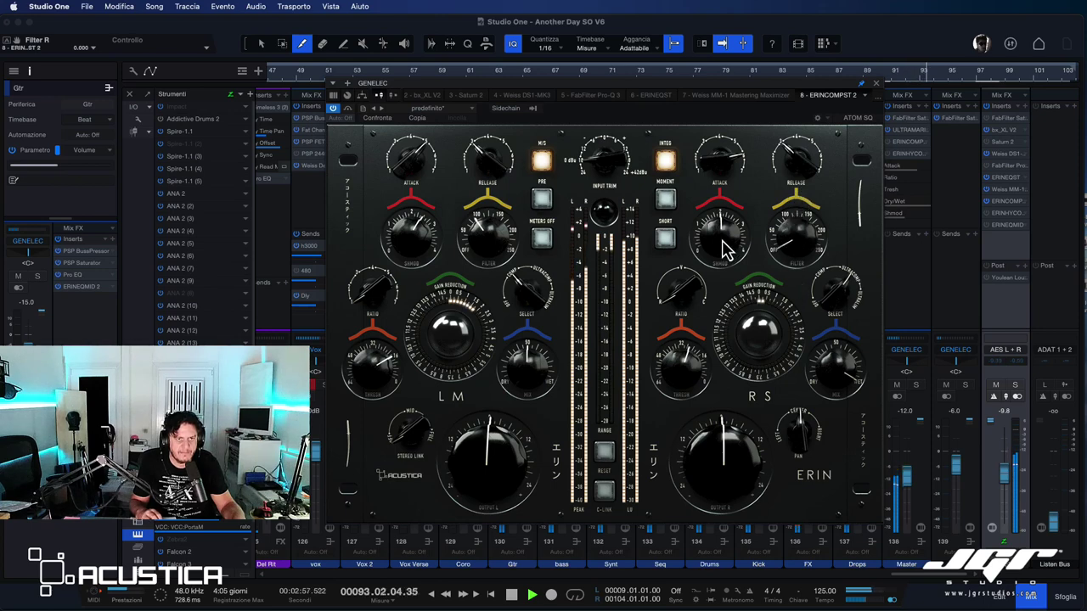
pyautogui.moveTo(722, 242); pyautogui.dragTo(720, 204)
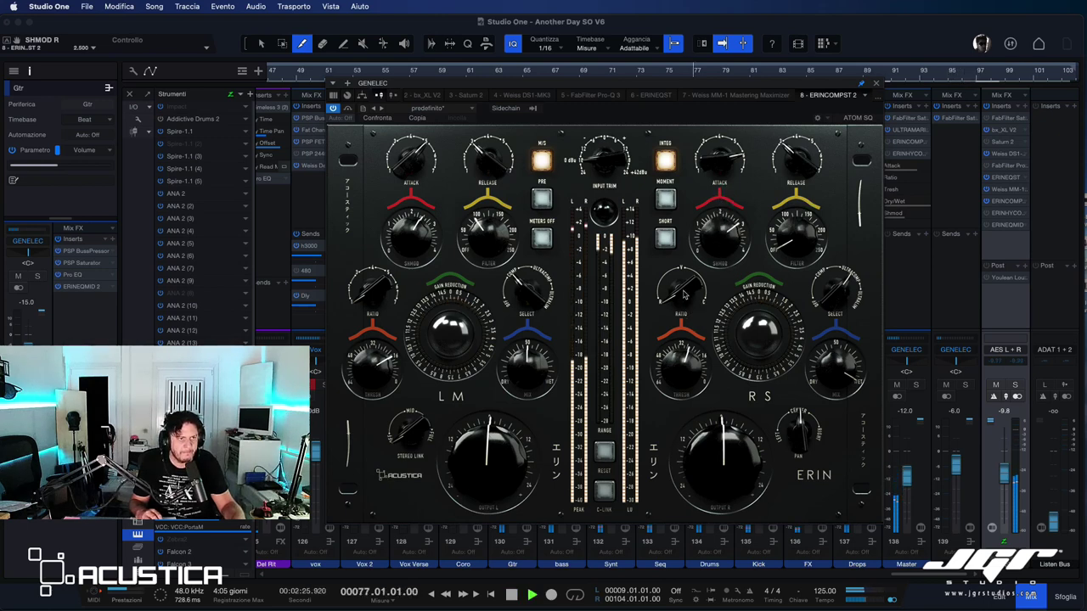
pyautogui.moveTo(684, 293); pyautogui.dragTo(683, 262)
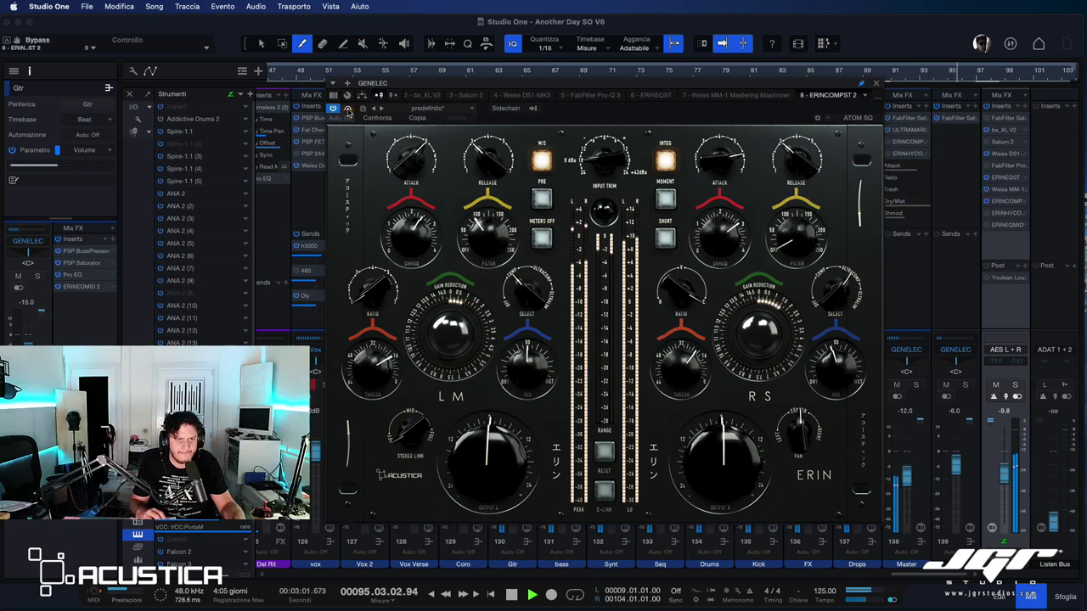
# Raise the RS output slightly, replay the section, and compare the compressor against bypass
pyautogui.doubleClick(725, 472)
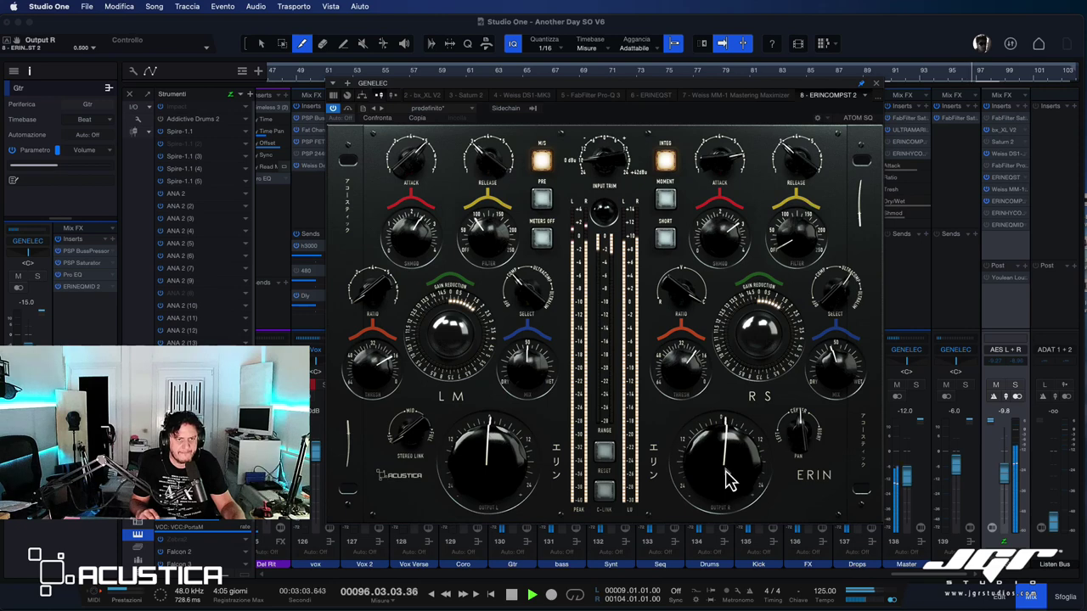
pyautogui.press('space')
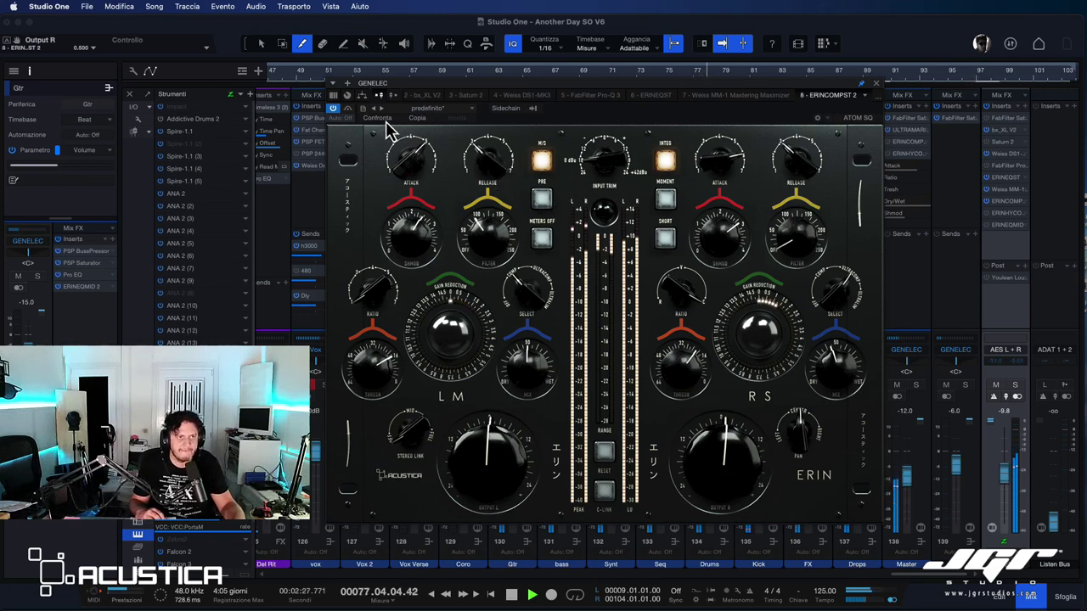
pyautogui.click(348, 111)
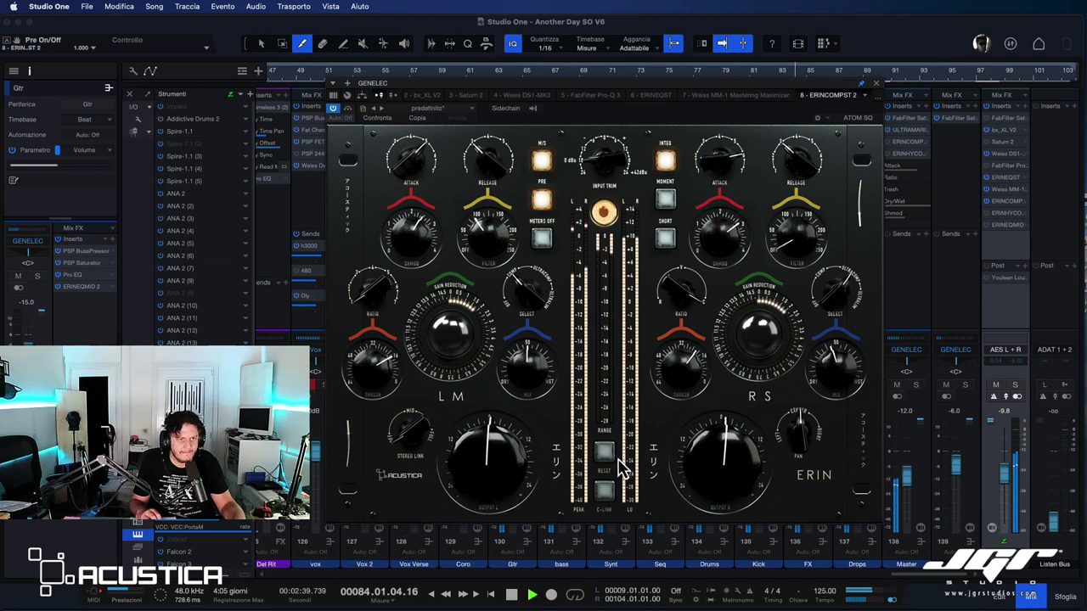
# With the compressor's PRE stage enabled, try the other loudness meter modes and select MOMENT
pyautogui.click(668, 238)
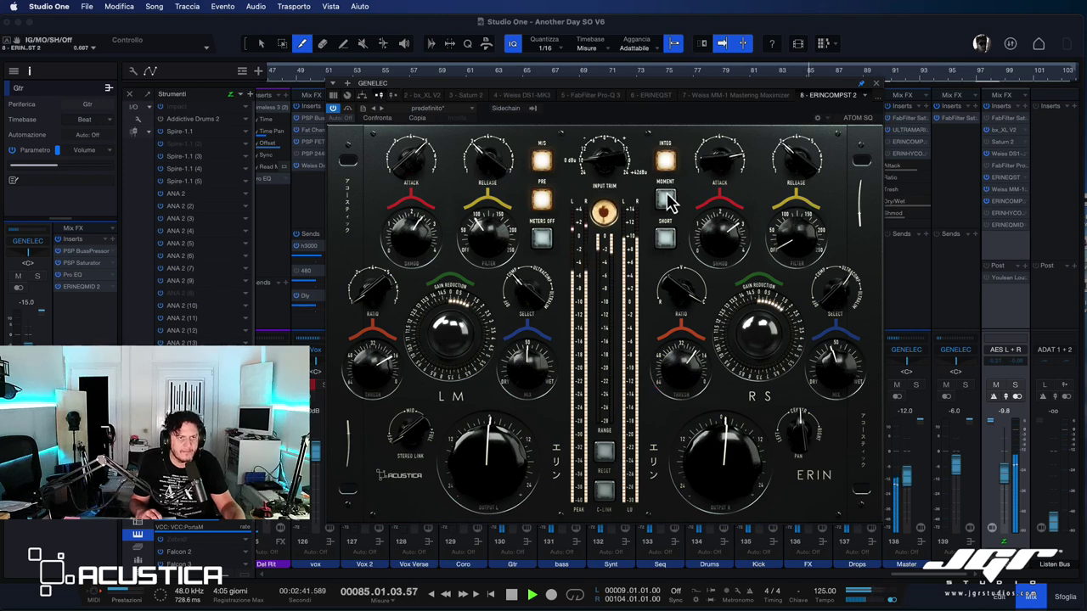
pyautogui.click(665, 200)
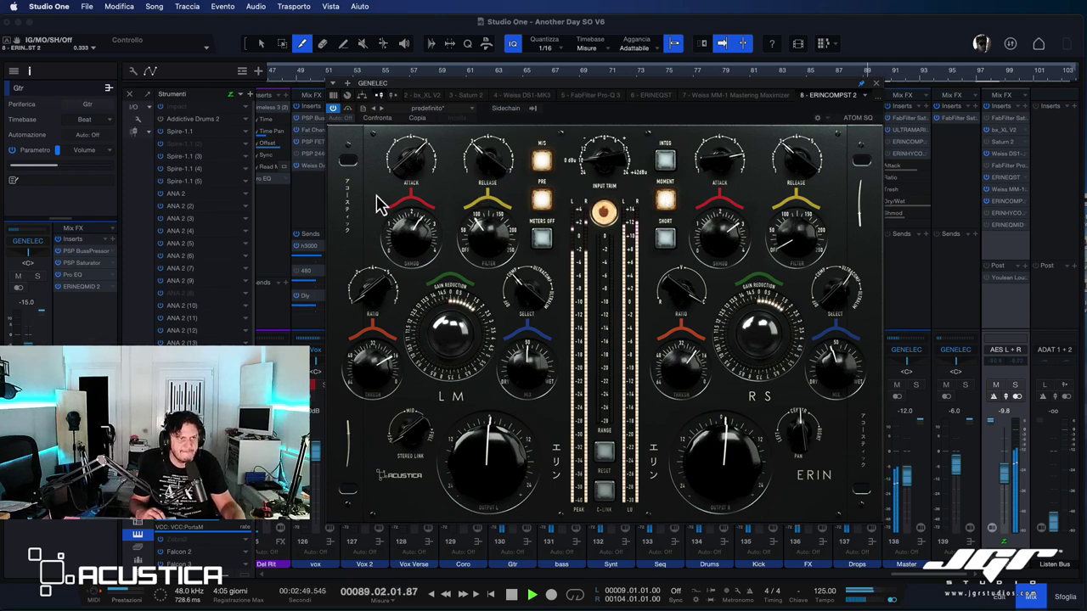
# Compare the ERINCOMPST compressor against bypass, lower the main output fader to -21.8 dB, and replay the section
pyautogui.click(349, 111)
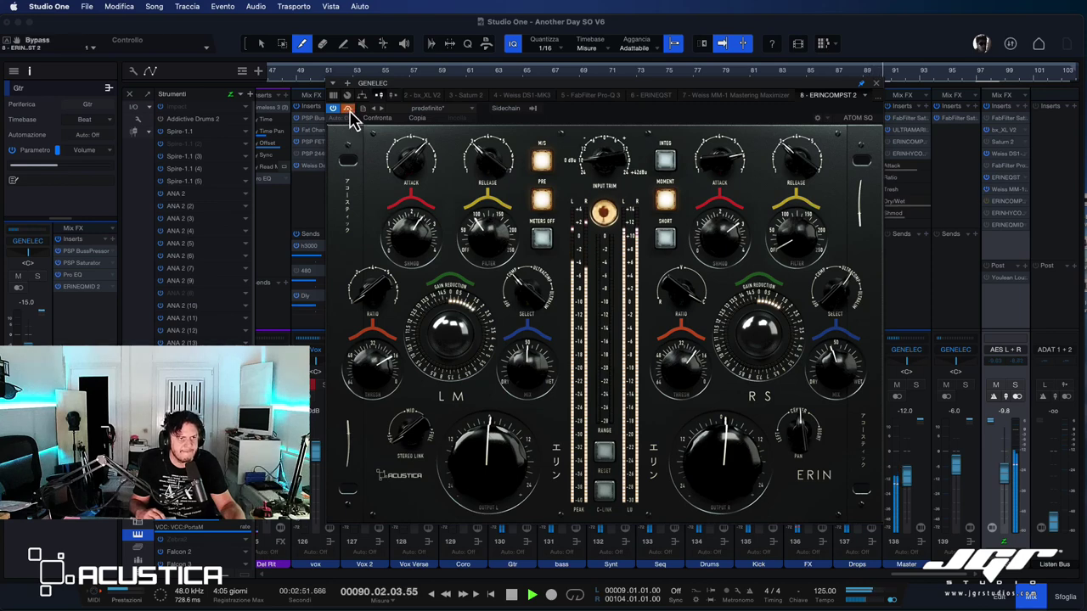
pyautogui.click(349, 110)
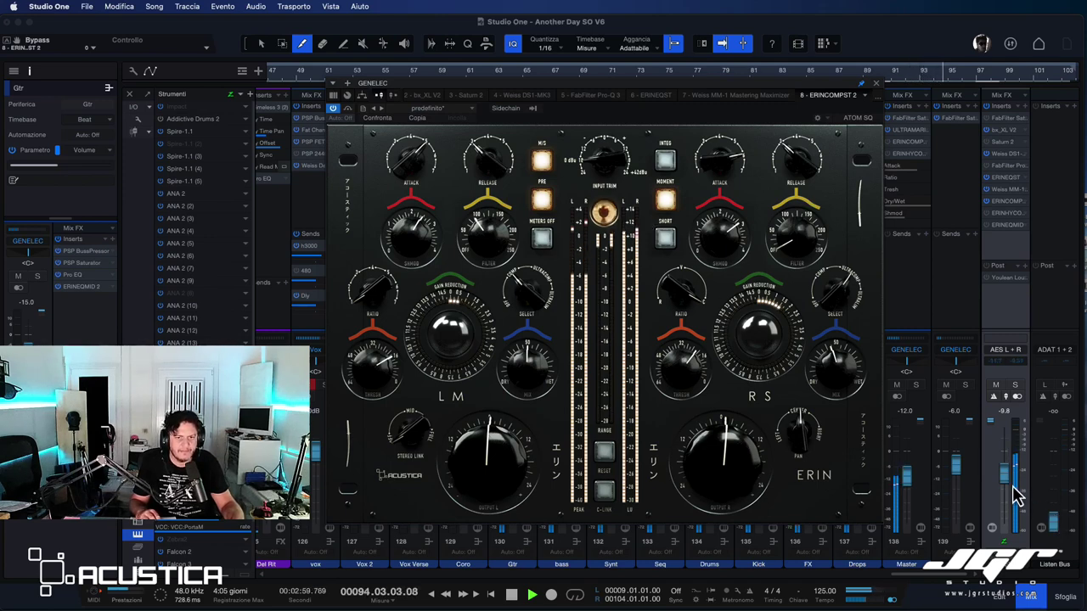
pyautogui.moveTo(1007, 480); pyautogui.dragTo(1008, 490)
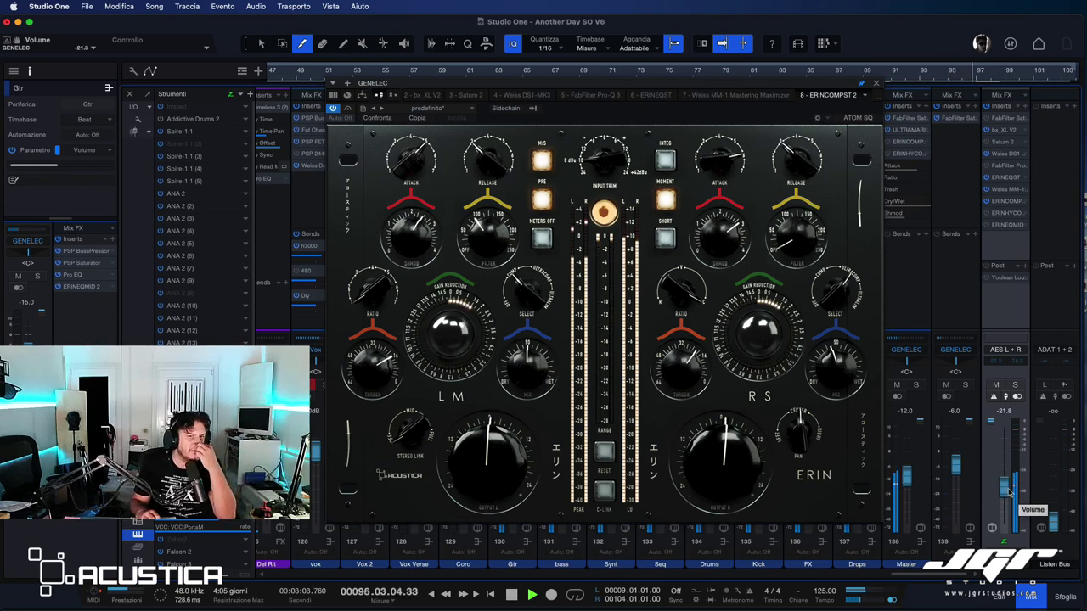
pyautogui.press('space')
pyautogui.press('space')
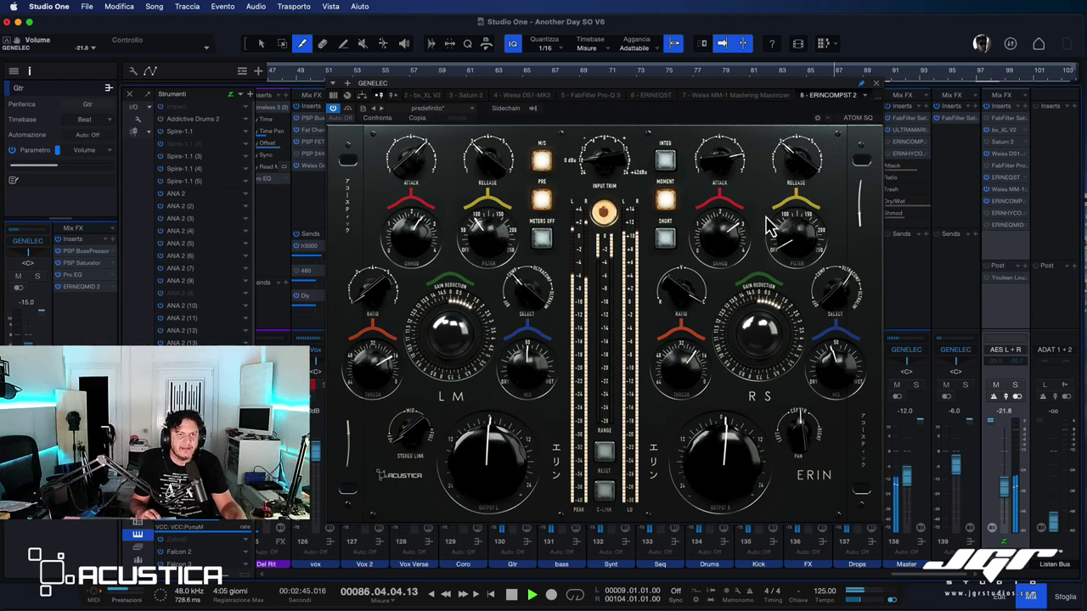
# Adjust the LM channel's FILTER, then replay the section with the main output fader at -4.5 dB
pyautogui.click(489, 246)
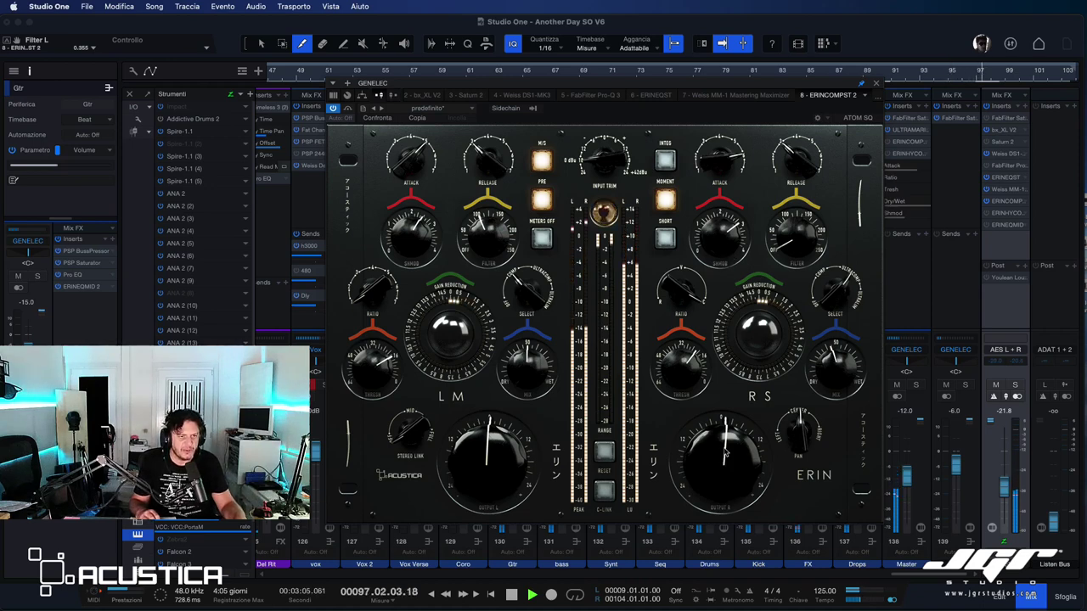
pyautogui.press('space')
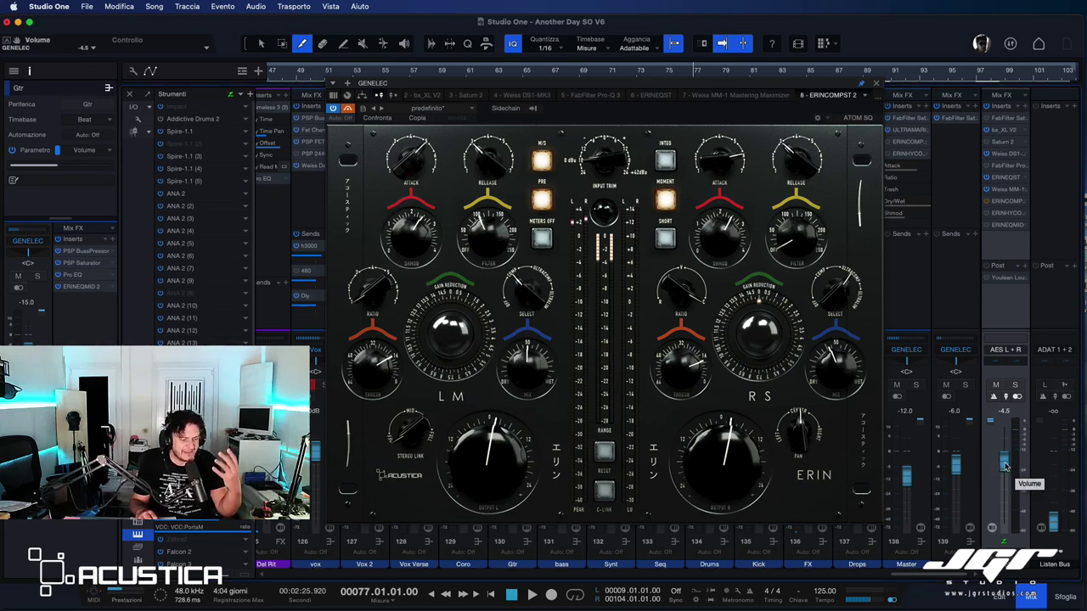
pyautogui.press('space')
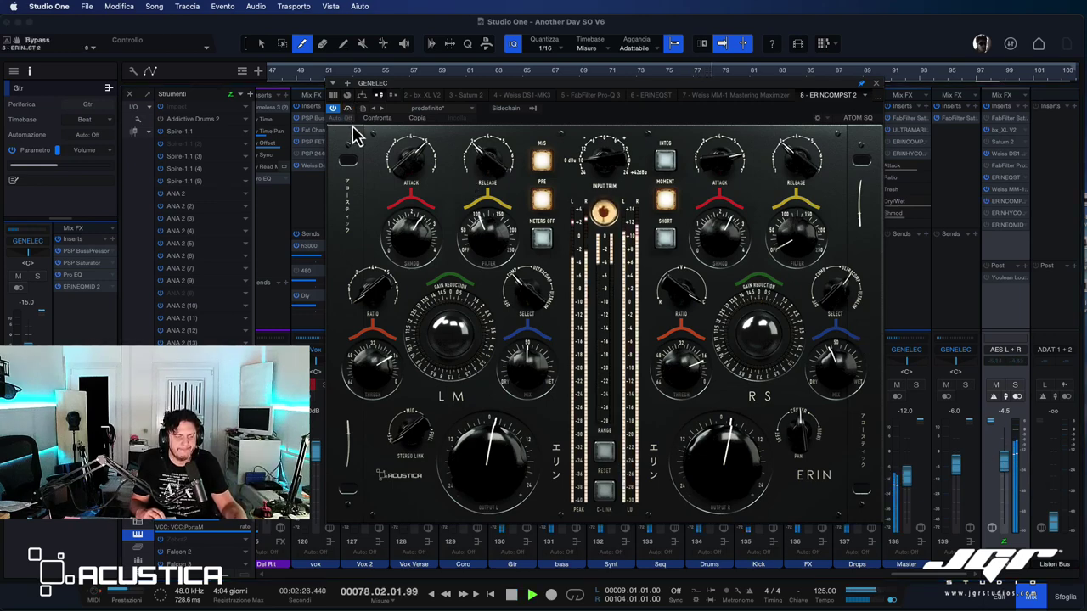
# Uncover the Gtr channel, open its ERINEQMID 2 equalizer, adjust its Output to 0.589, and close it
pyautogui.moveTo(589, 102); pyautogui.dragTo(339, 52)
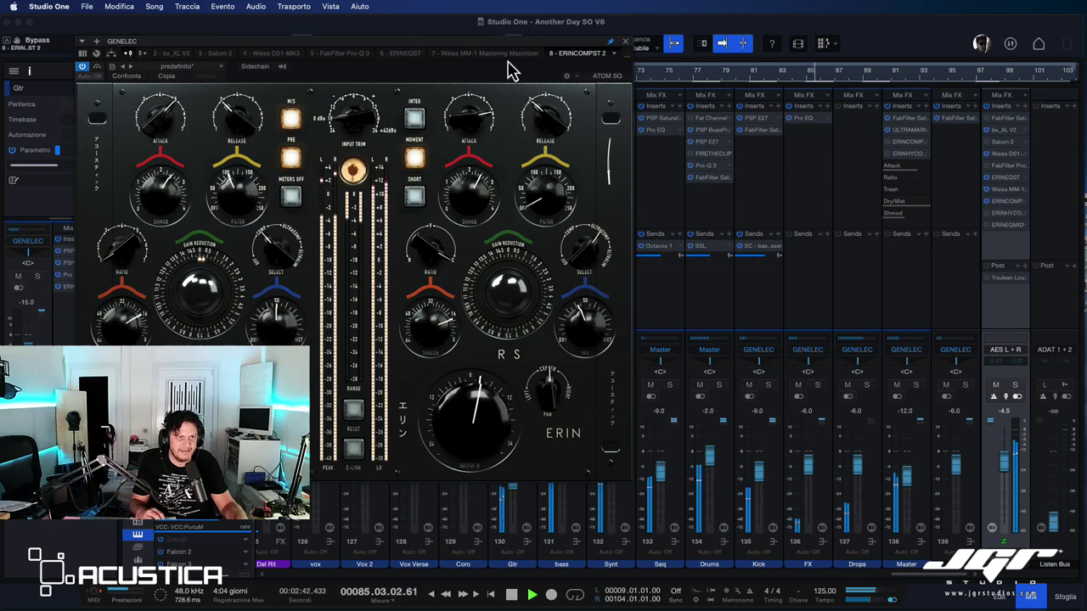
pyautogui.moveTo(499, 53); pyautogui.dragTo(958, 110)
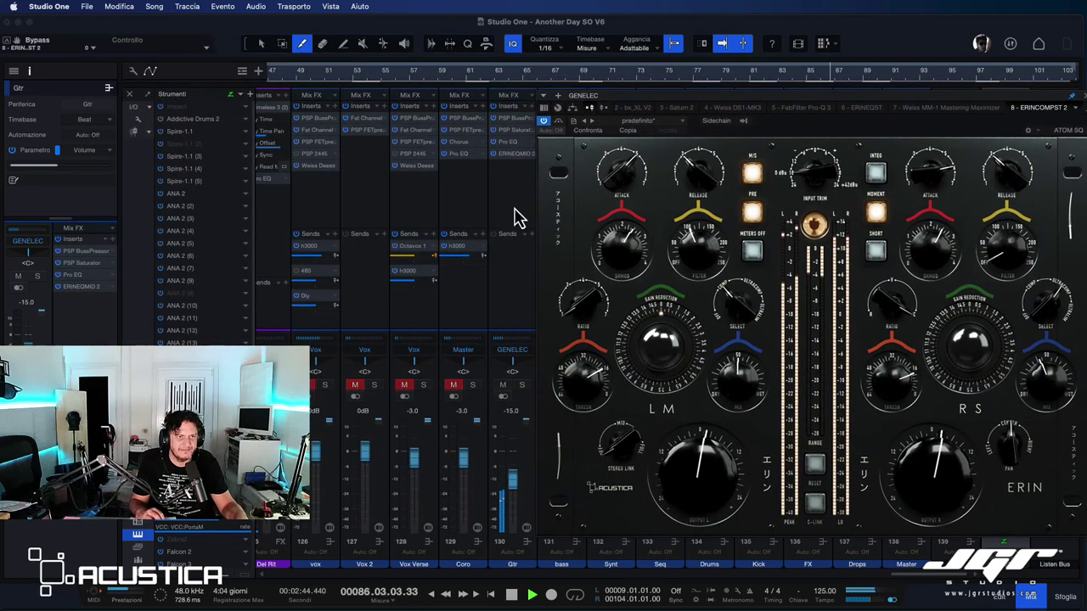
pyautogui.click(514, 155)
pyautogui.moveTo(787, 299); pyautogui.dragTo(780, 288)
pyautogui.click(863, 149)
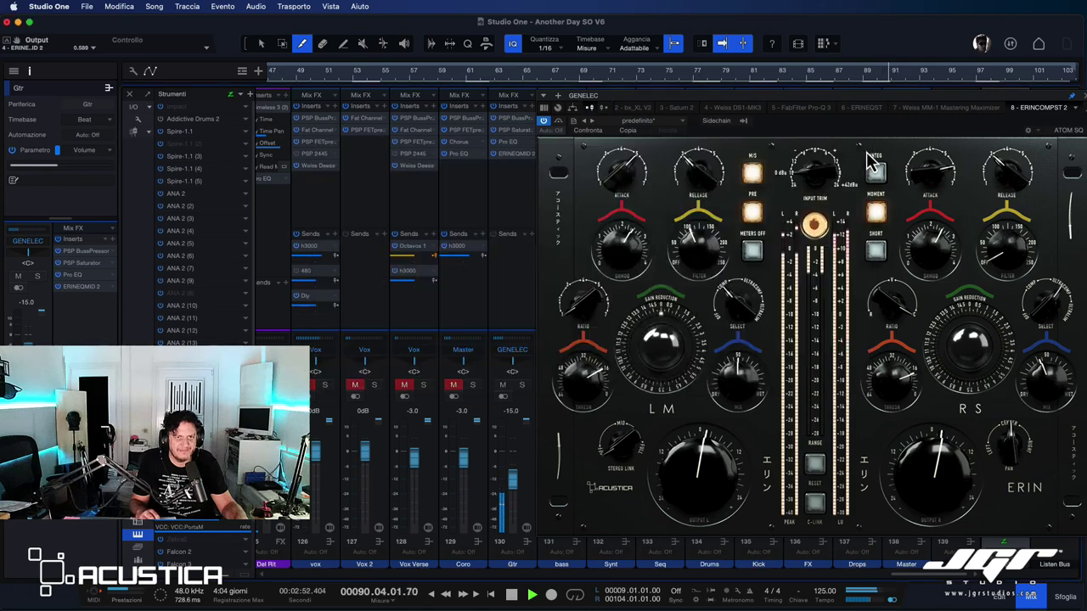
# Compare ERINCOMPST on the main output against bypass twice during playback, leaving it active, and stop playback
pyautogui.moveTo(907, 107); pyautogui.dragTo(626, 71)
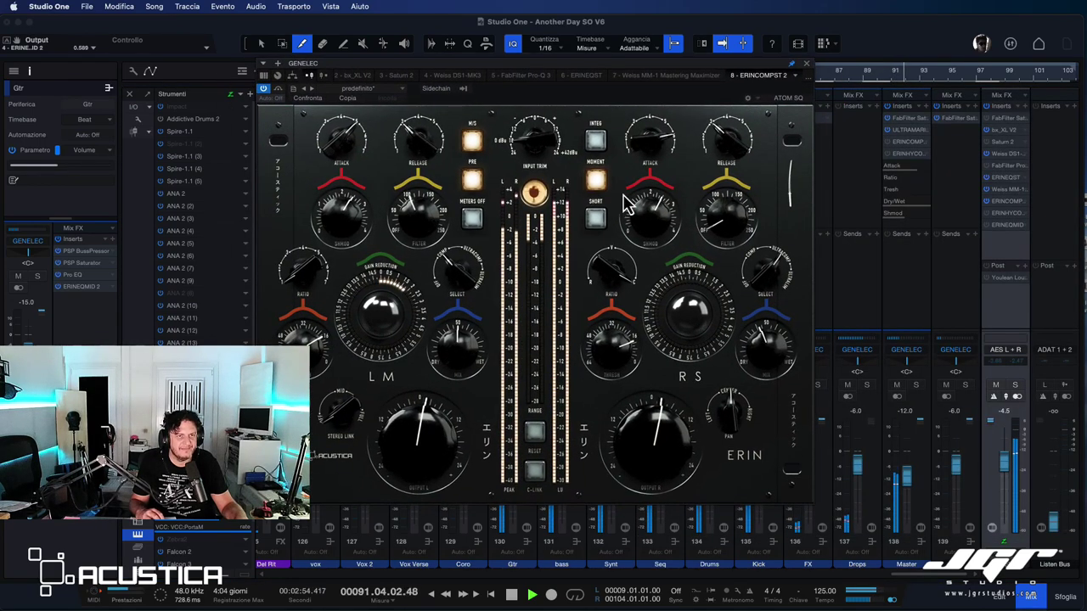
pyautogui.click(279, 89)
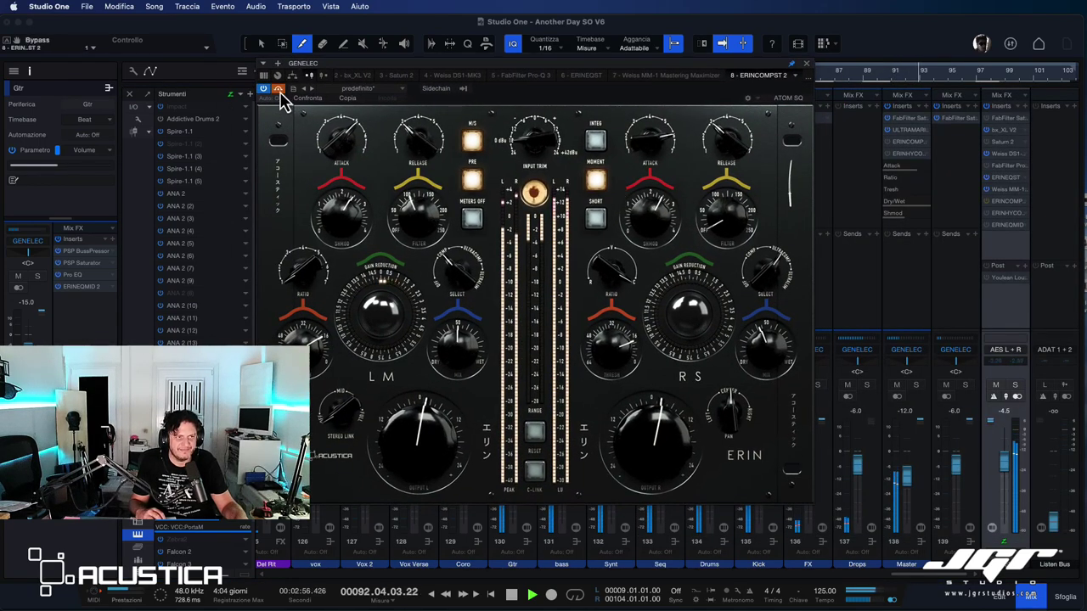
pyautogui.click(278, 89)
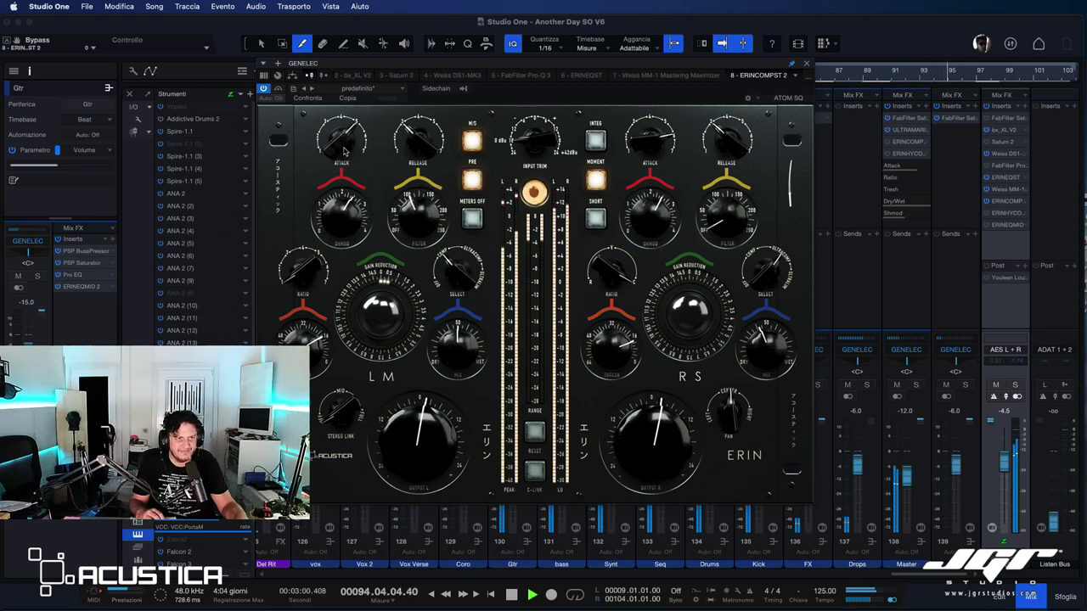
pyautogui.click(278, 90)
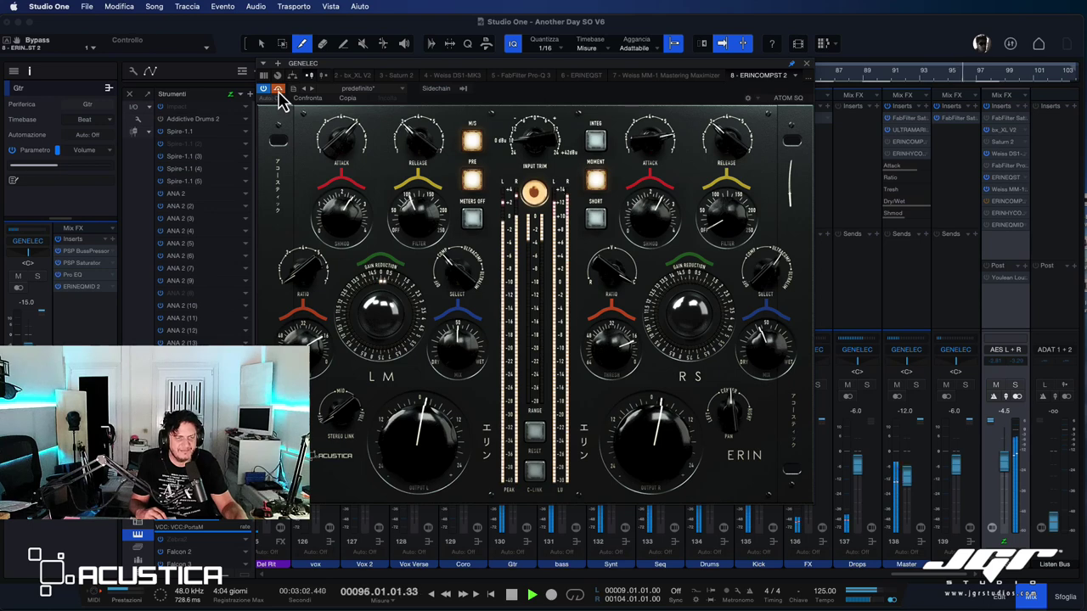
pyautogui.click(278, 90)
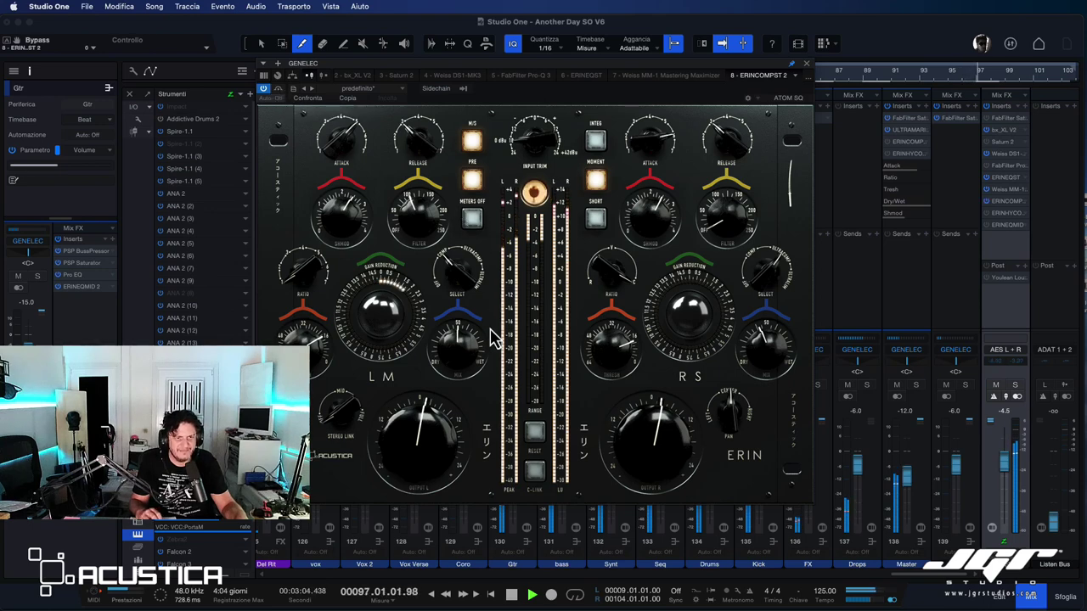
pyautogui.press('space')
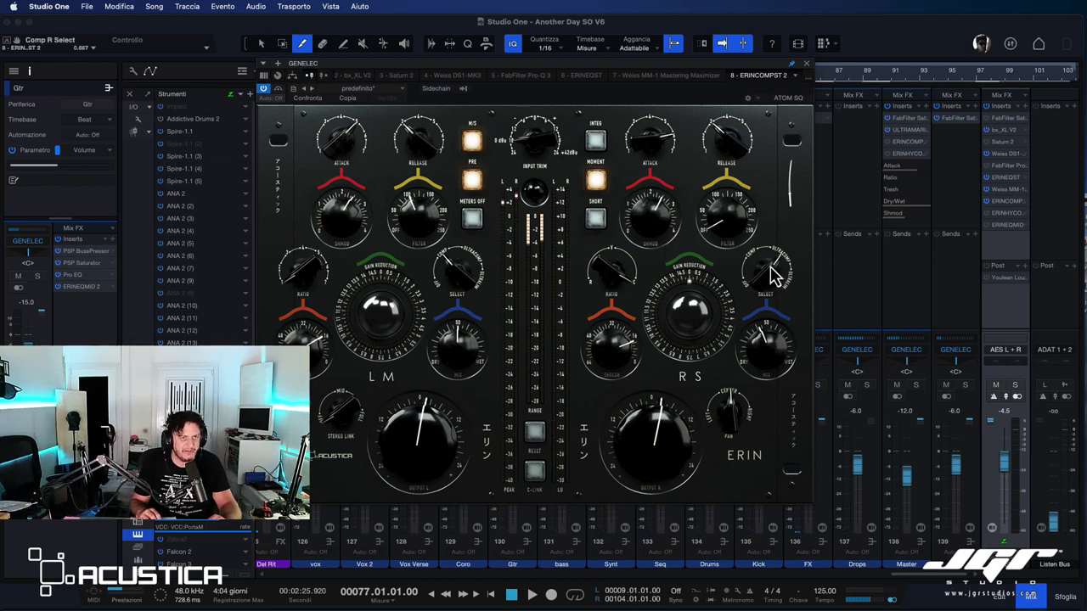
# Close the ERINCOMPST window and open ERINHYCOMP 2 from the main output's inserts, placing it mid-screen
pyautogui.moveTo(604, 66); pyautogui.dragTo(602, 87)
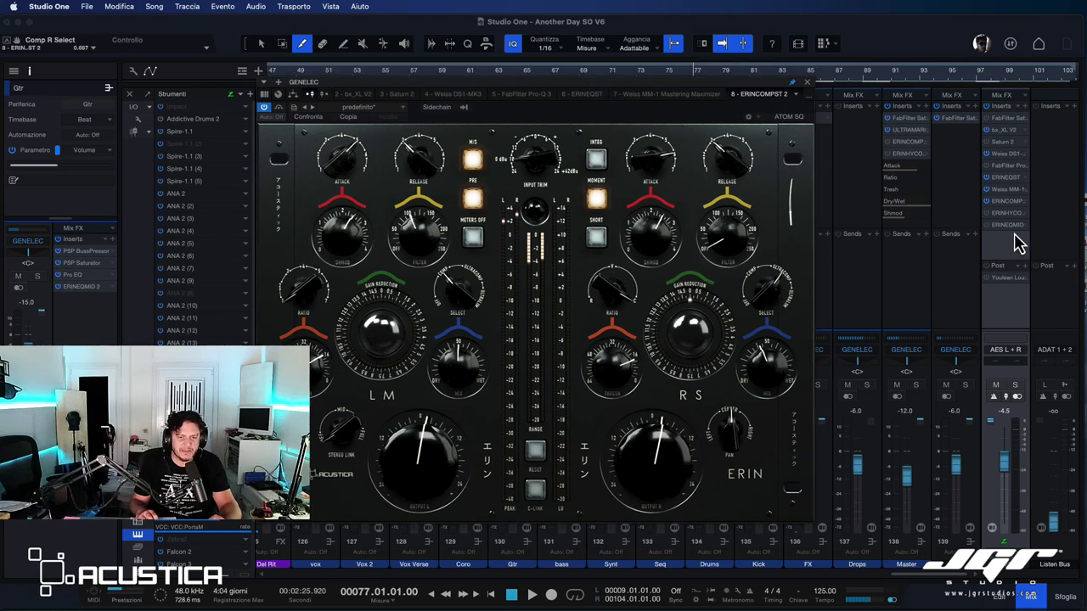
pyautogui.moveTo(771, 95); pyautogui.dragTo(836, 119)
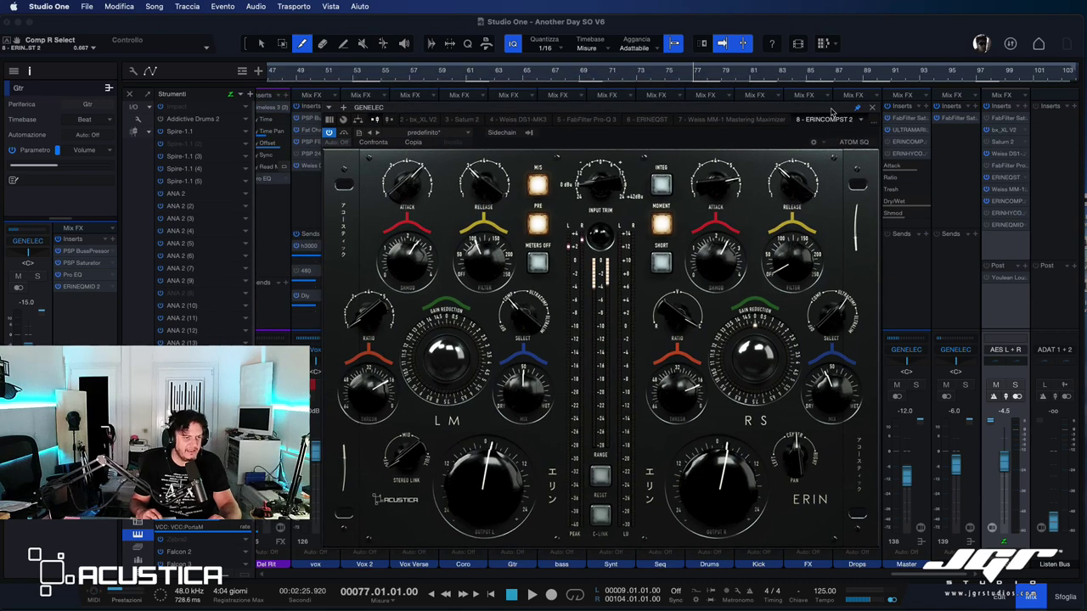
pyautogui.moveTo(831, 109); pyautogui.dragTo(831, 97)
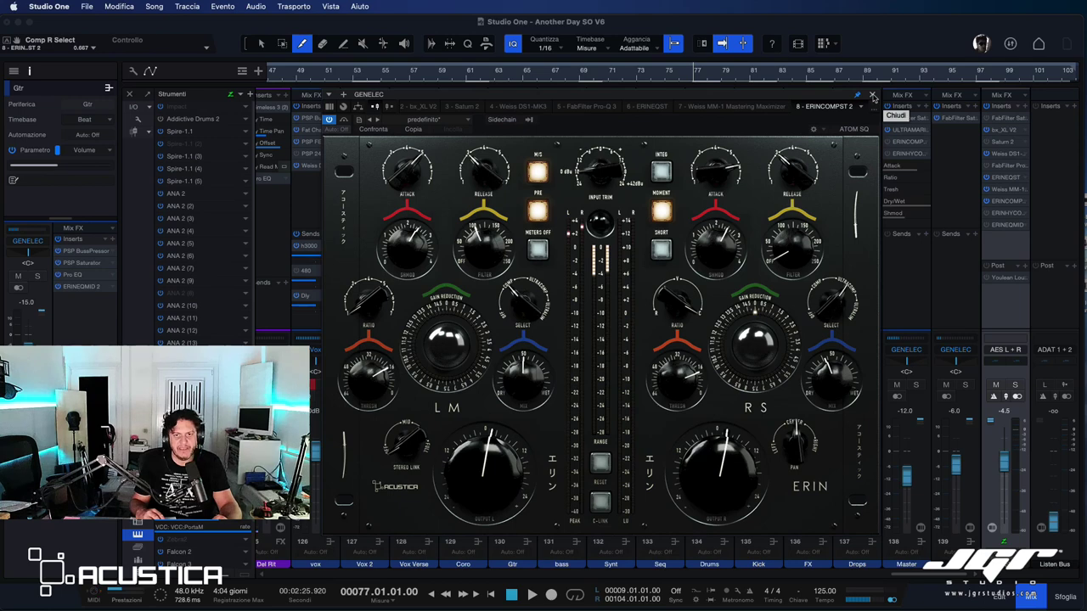
pyautogui.click(873, 96)
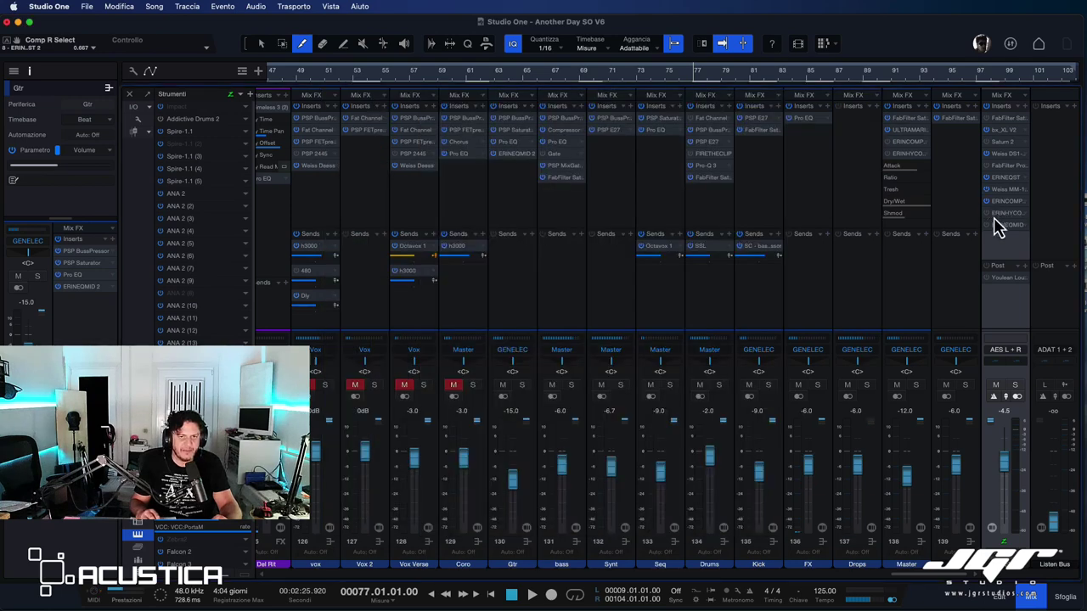
pyautogui.click(1002, 214)
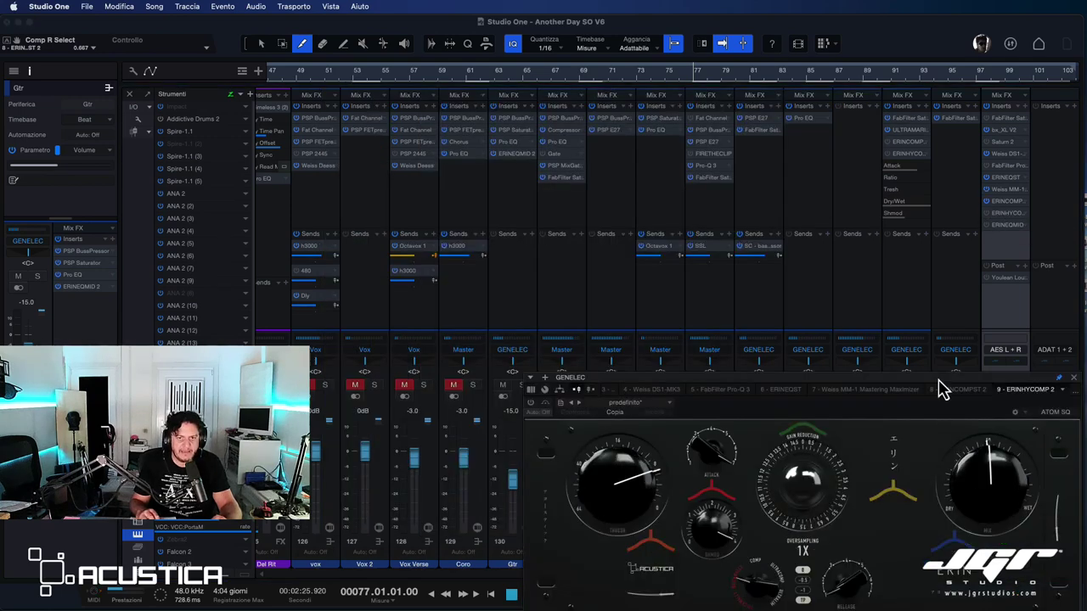
pyautogui.moveTo(941, 389); pyautogui.dragTo(761, 221)
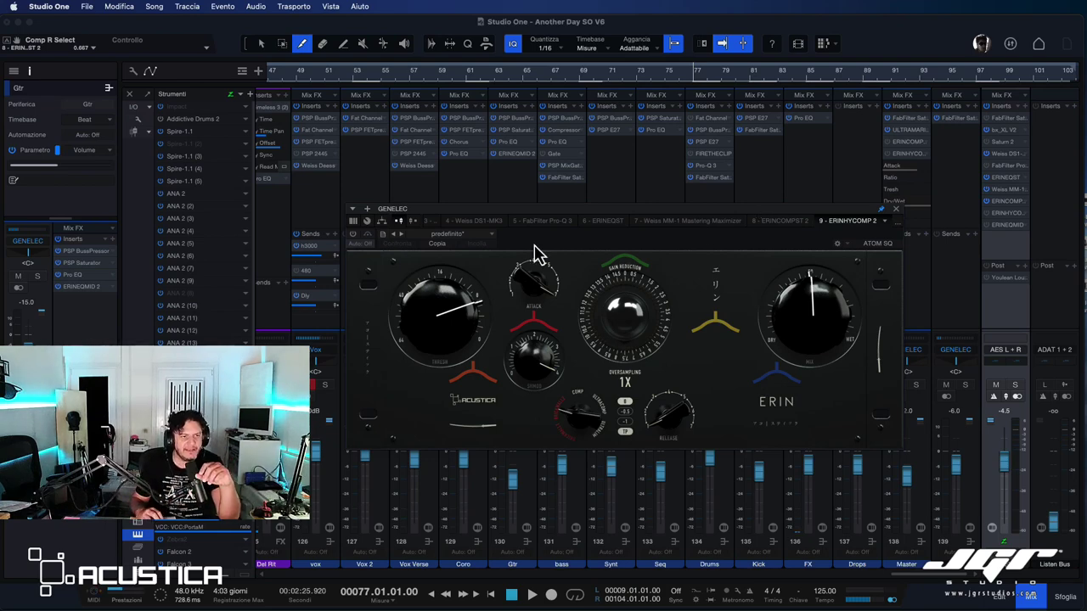
# Set ERINHYCOMP 2's THRESH to 0 and MIX fully dry, and switch its compressor mode selector
pyautogui.moveTo(436, 342)
pyautogui.mouseDown()
pyautogui.moveTo(443, 396)
pyautogui.moveTo(438, 337)
pyautogui.mouseUp()
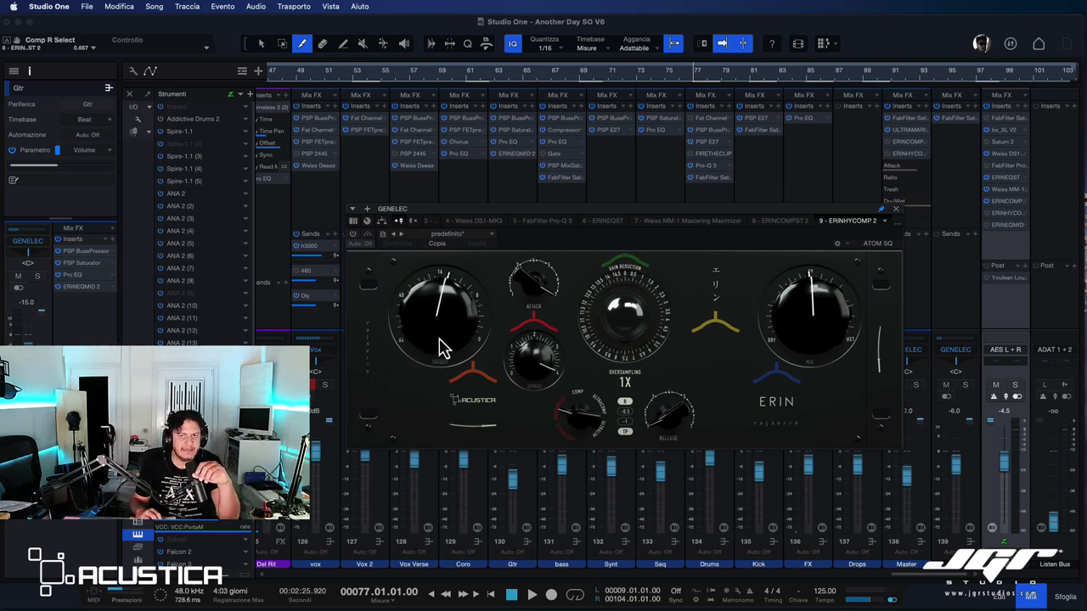
pyautogui.moveTo(797, 315); pyautogui.dragTo(803, 376)
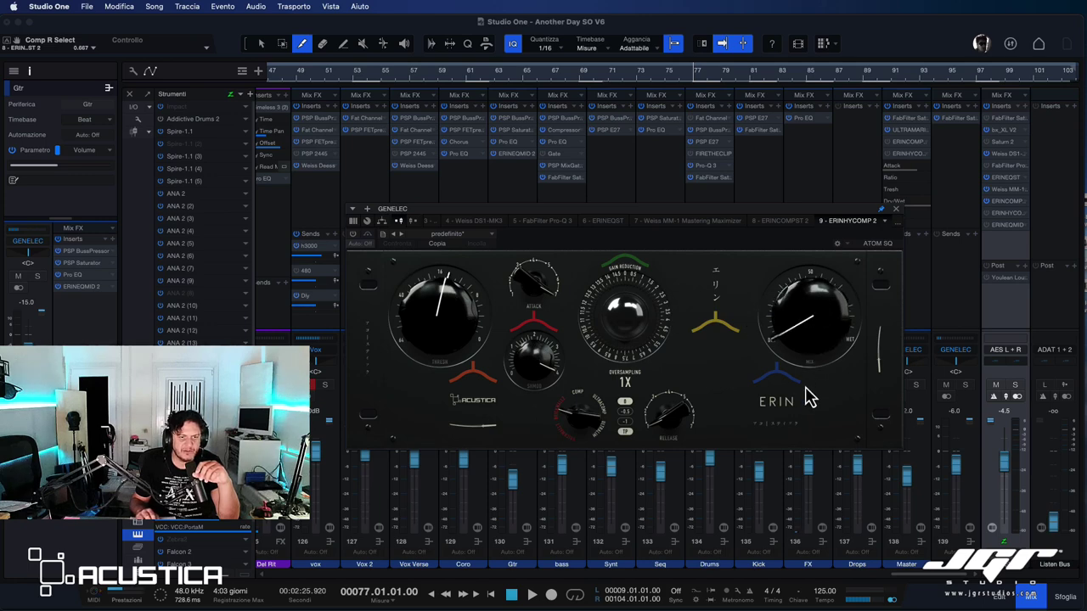
pyautogui.moveTo(478, 274); pyautogui.dragTo(482, 314)
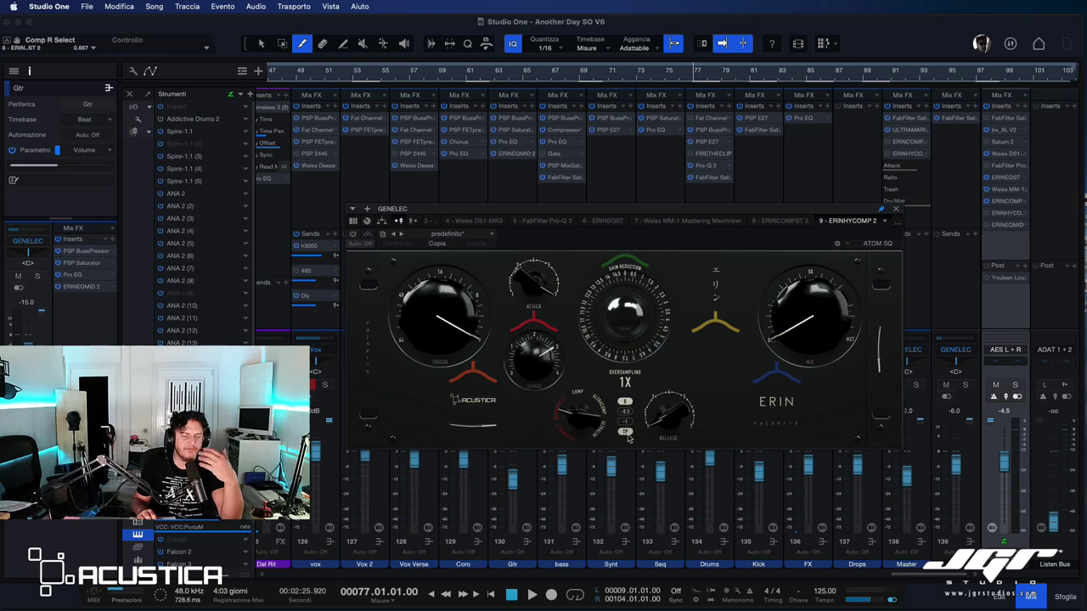
pyautogui.click(586, 425)
# Play the section, lower ERINHYCOMP 2's THRESH for strong gain reduction, and set OVERSAMPLING to 8X (CPU Intensive)
pyautogui.press('space')
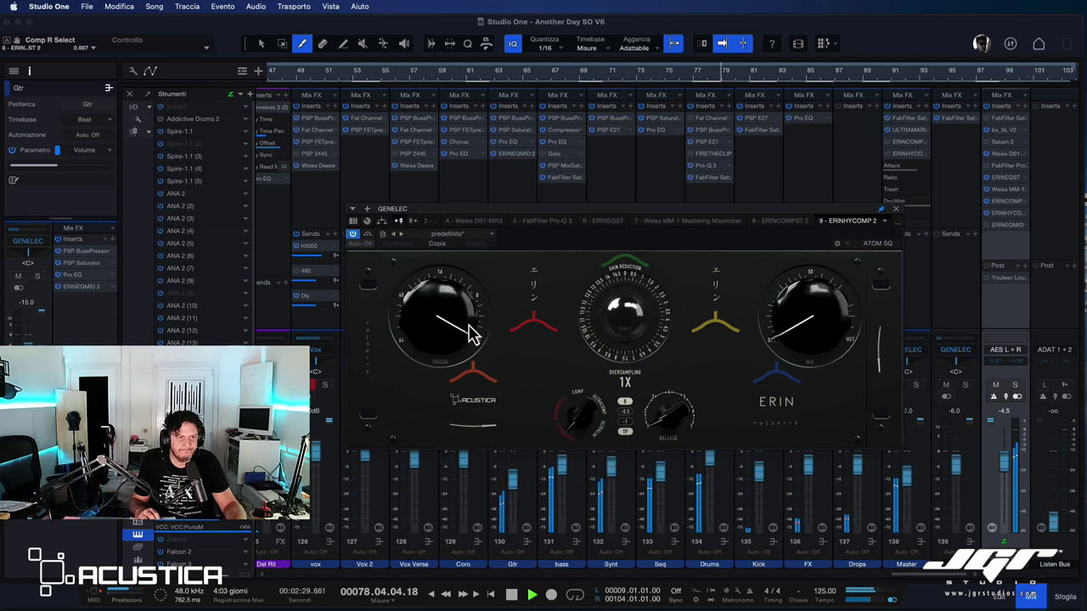
pyautogui.moveTo(450, 315)
pyautogui.mouseDown()
pyautogui.moveTo(454, 357)
pyautogui.moveTo(450, 318)
pyautogui.mouseUp()
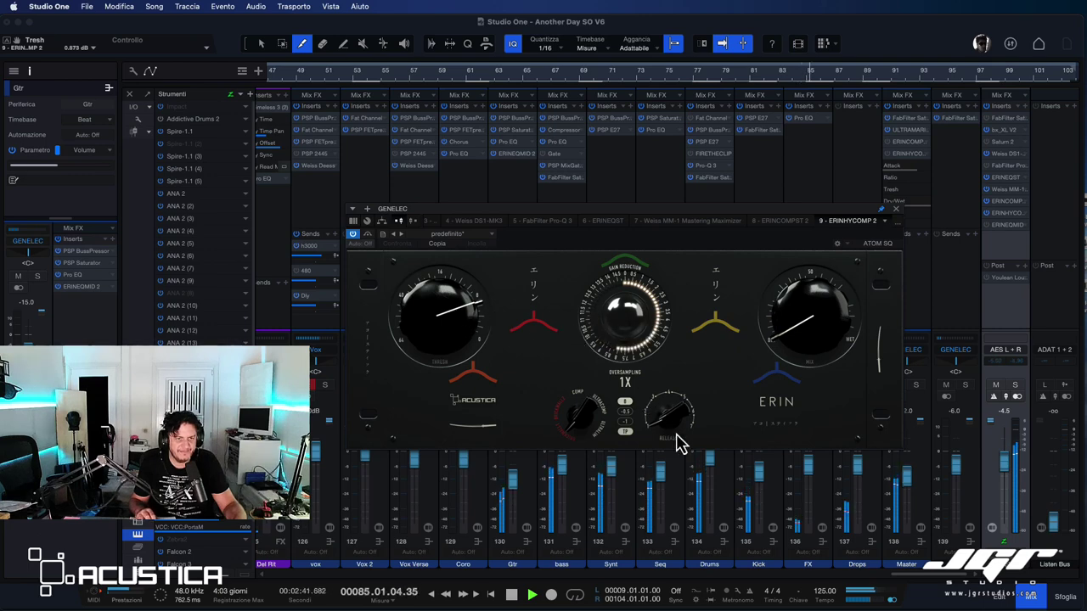
pyautogui.click(629, 386)
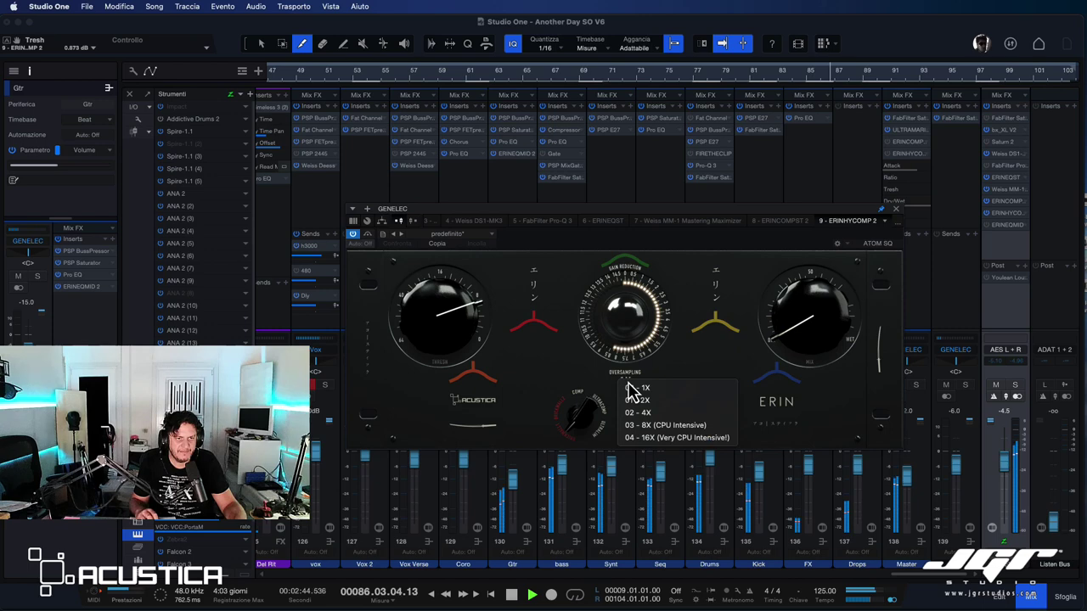
pyautogui.click(652, 427)
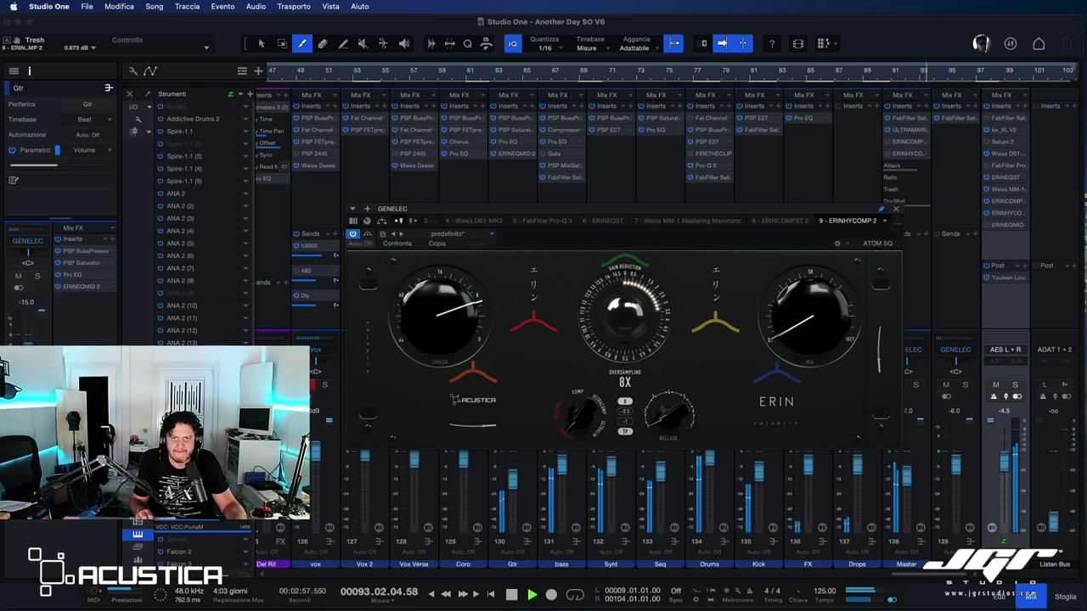
# Open the Youlean Loudness Meter 2 from the main output's post inserts beside the compressor, and reset the output fader to 0 dB
pyautogui.doubleClick(1008, 277)
pyautogui.moveTo(762, 103); pyautogui.dragTo(239, 110)
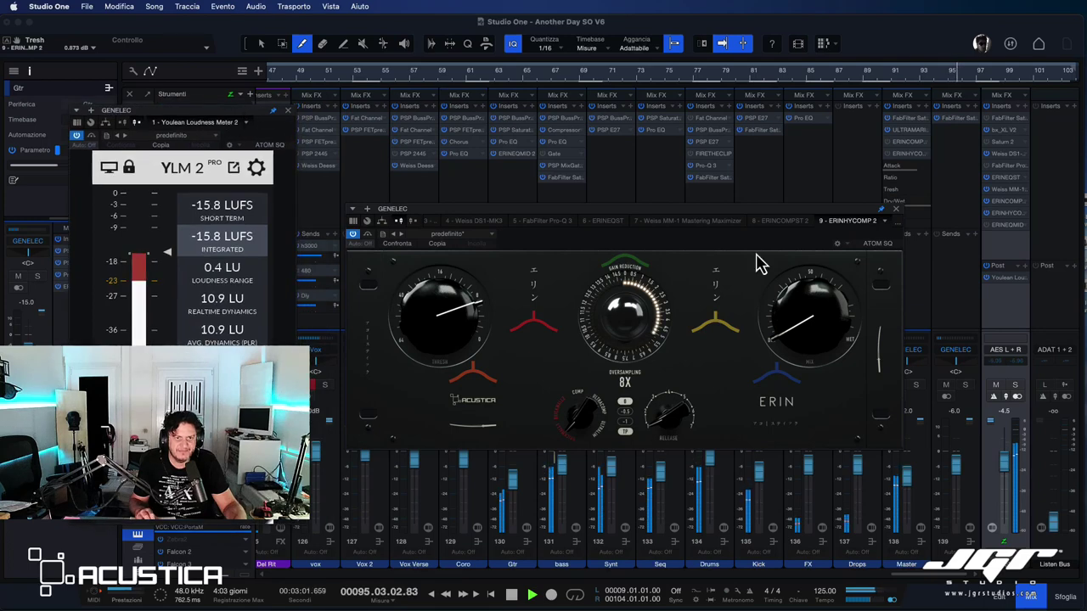
pyautogui.keyDown('super'); pyautogui.click(1006, 467); pyautogui.keyUp('super')
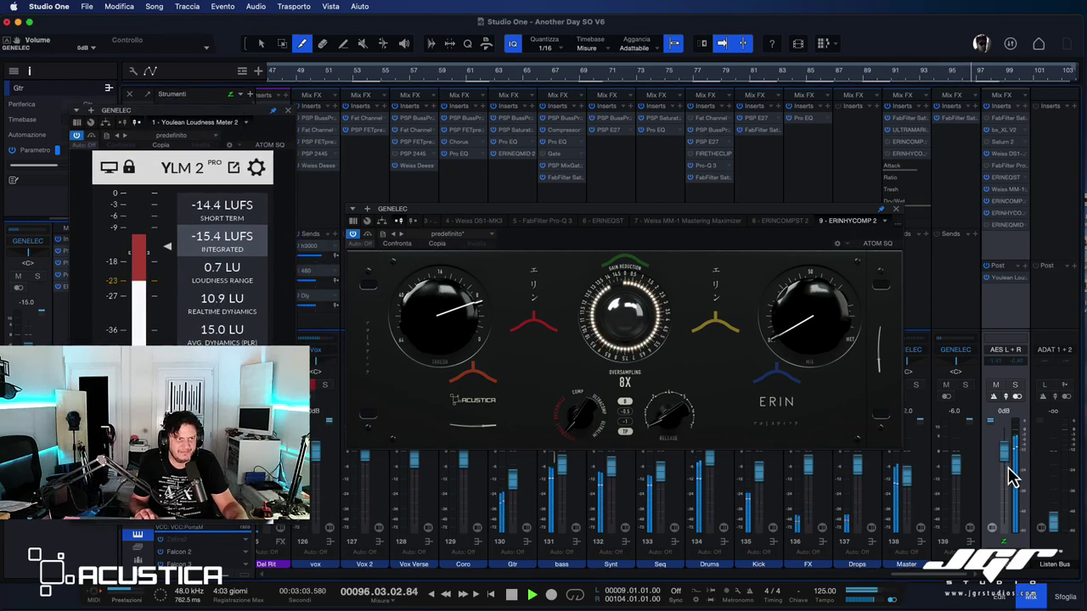
pyautogui.press('space')
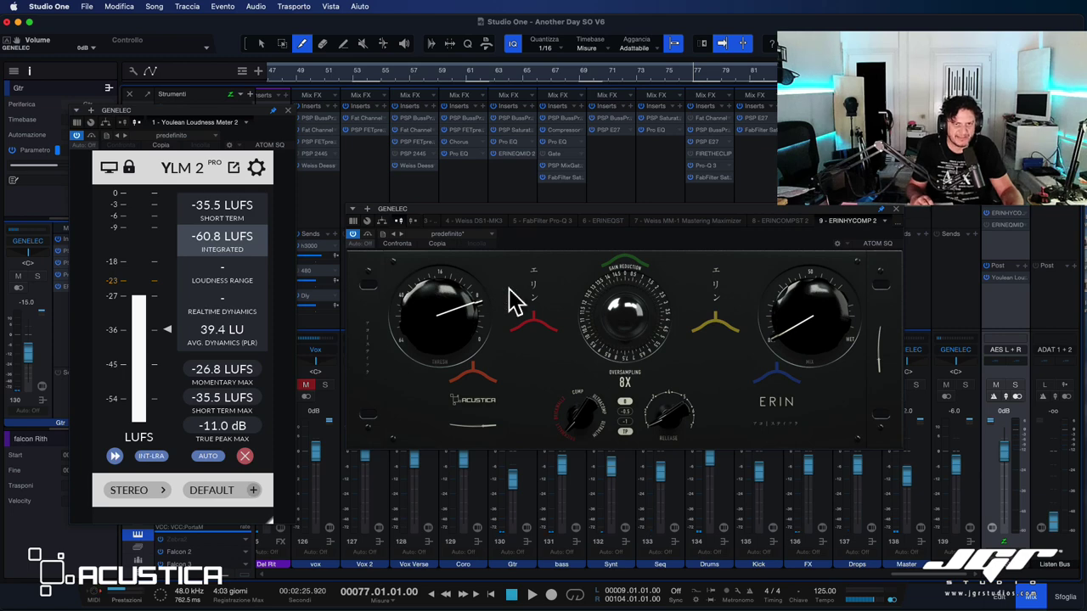
# Play the section and gradually raise ERINHYCOMP 2's MIX to just under 50, fine-tuning THRESH along the way
pyautogui.press('space')
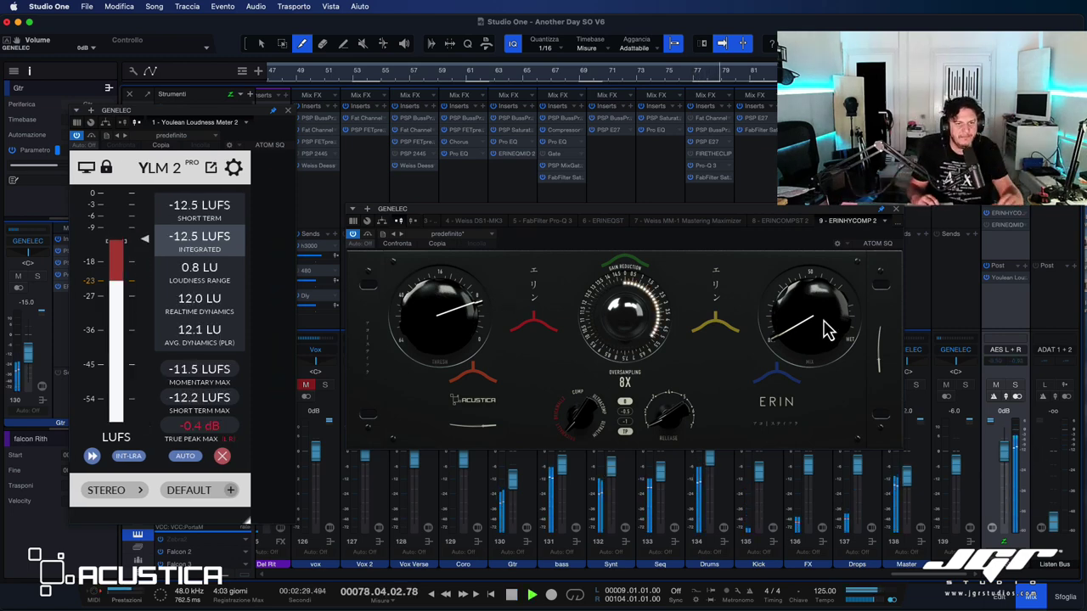
pyautogui.moveTo(825, 327)
pyautogui.mouseDown()
pyautogui.moveTo(827, 314)
pyautogui.moveTo(834, 323)
pyautogui.mouseUp()
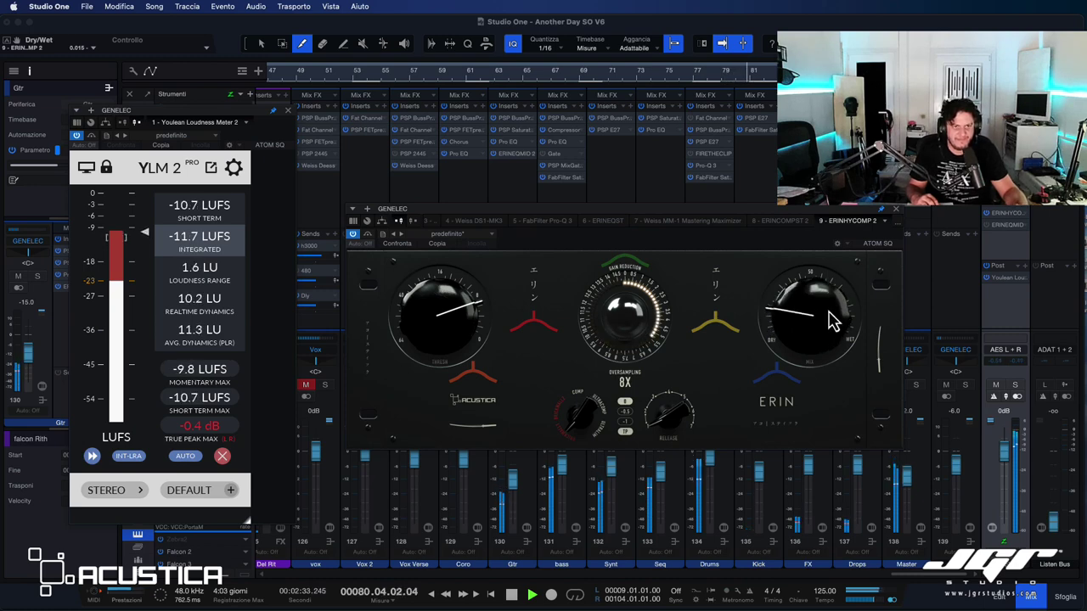
pyautogui.moveTo(823, 331); pyautogui.dragTo(828, 322)
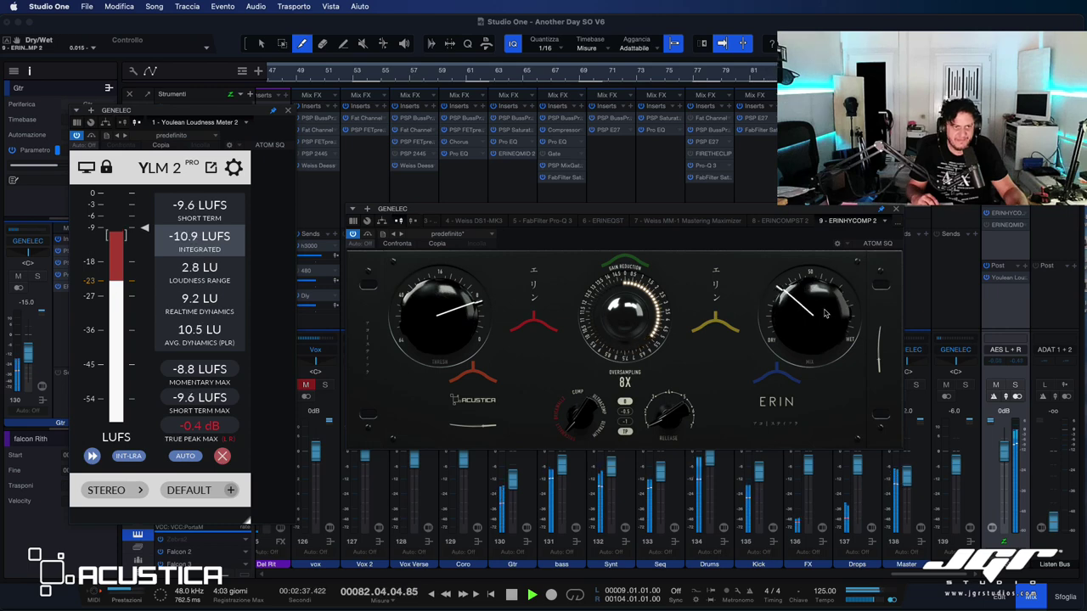
pyautogui.moveTo(436, 315); pyautogui.dragTo(435, 308)
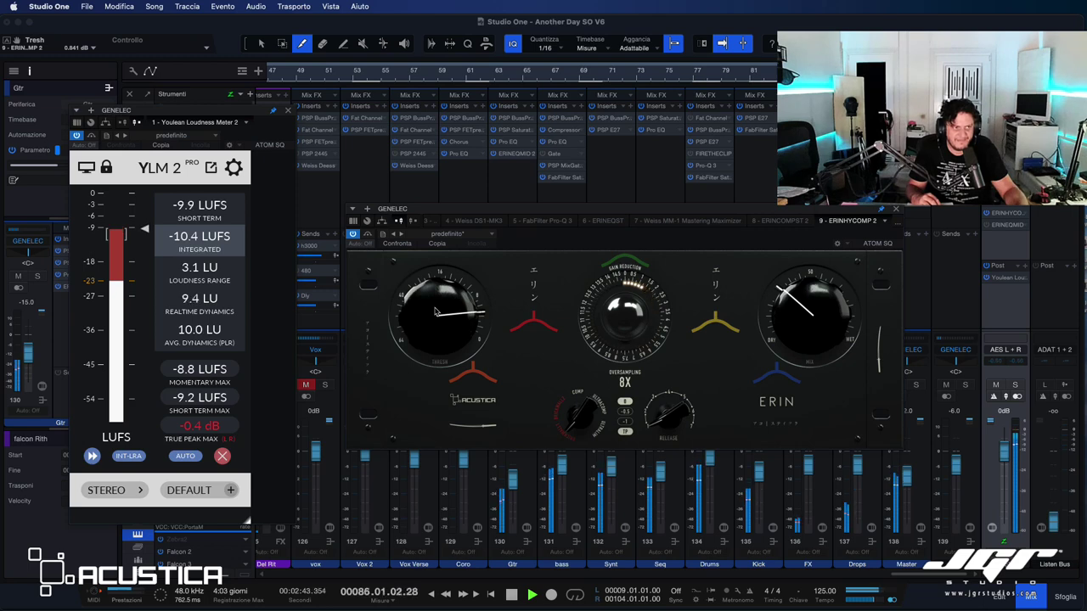
pyautogui.moveTo(805, 341); pyautogui.dragTo(807, 327)
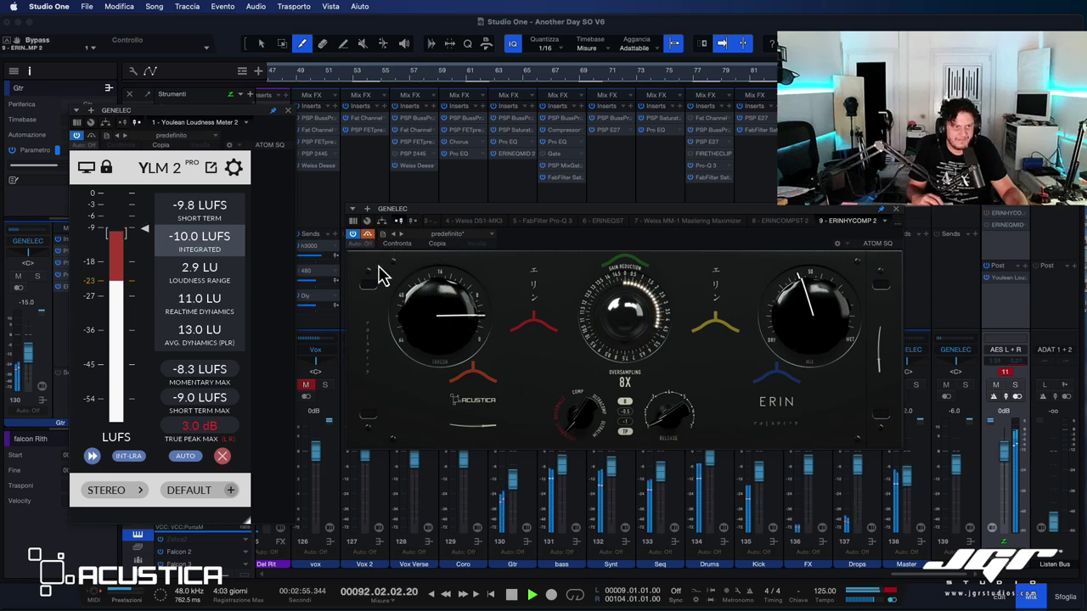
# Try light and very strong gain reduction with ERINHYCOMP 2's THRESH, restart playback, and bring THRESH back to a light setting
pyautogui.moveTo(445, 326); pyautogui.dragTo(442, 321)
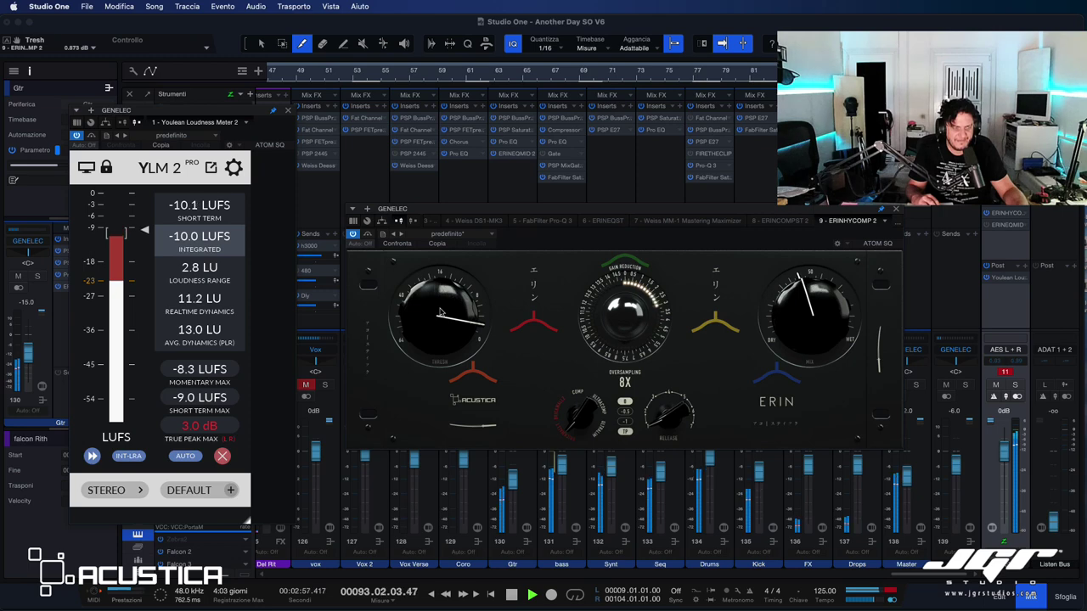
pyautogui.moveTo(440, 313); pyautogui.dragTo(439, 339)
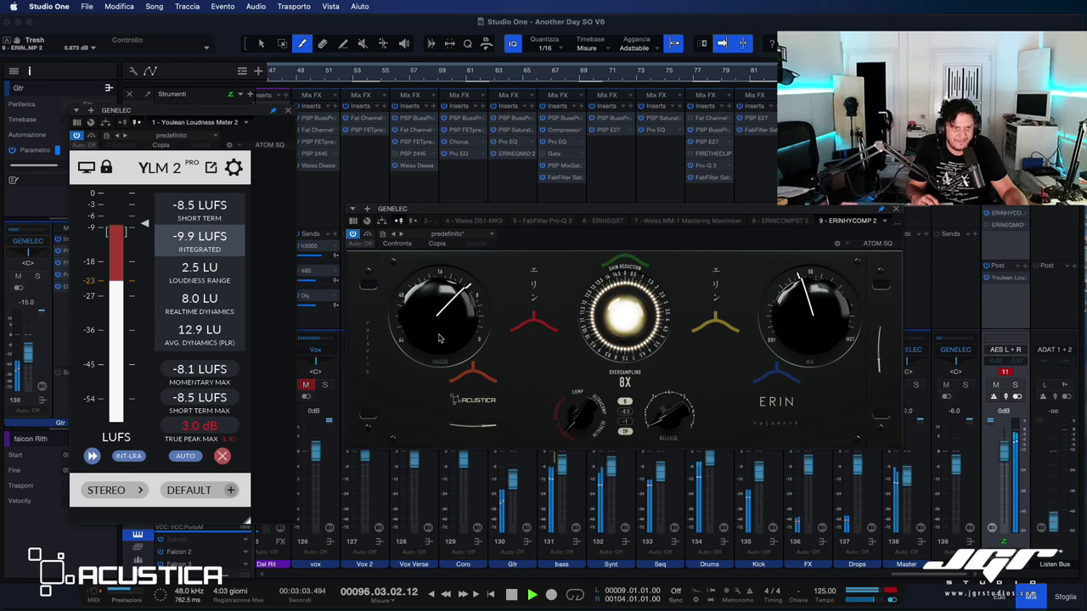
pyautogui.press('space')
pyautogui.press('space')
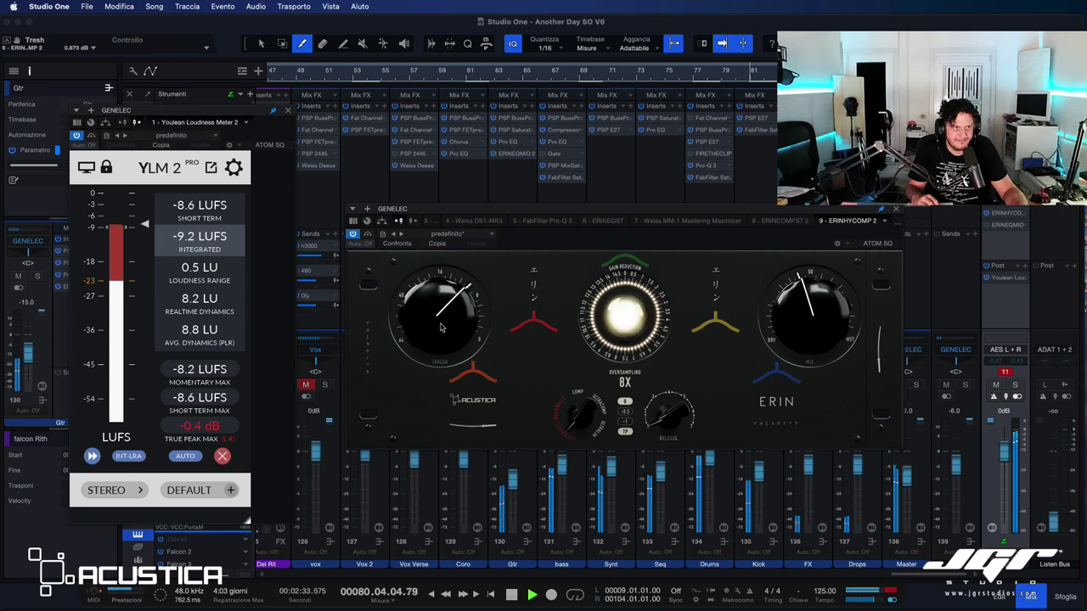
pyautogui.moveTo(440, 327); pyautogui.dragTo(448, 314)
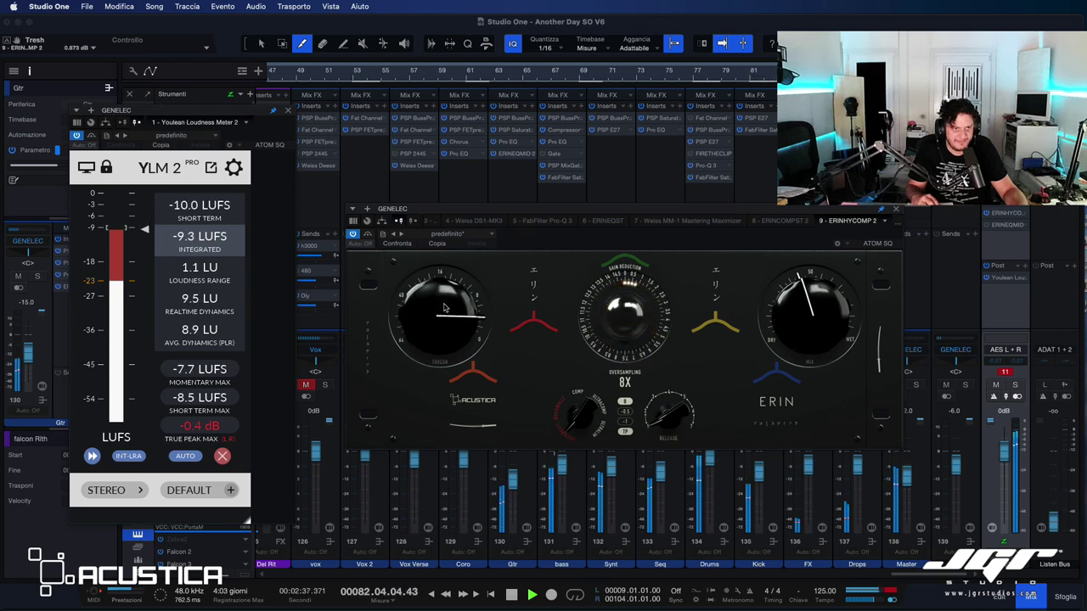
# Set ERINHYCOMP 2's MIX to about 50 and its ceiling to -0.5, clearing the main output's clip indicator
pyautogui.moveTo(816, 337); pyautogui.dragTo(818, 335)
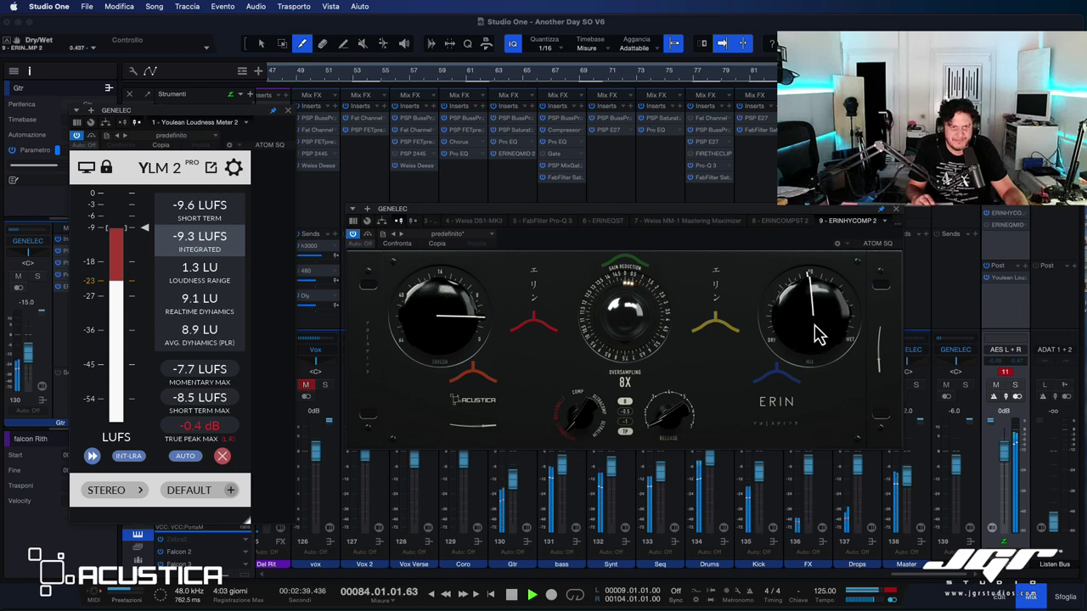
pyautogui.click(1003, 373)
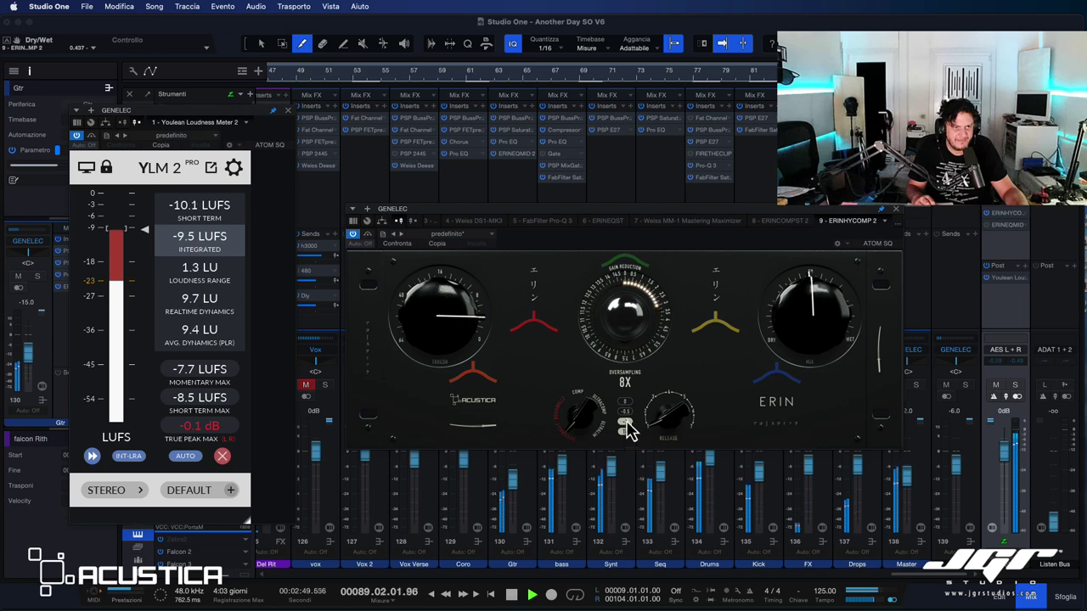
pyautogui.click(625, 413)
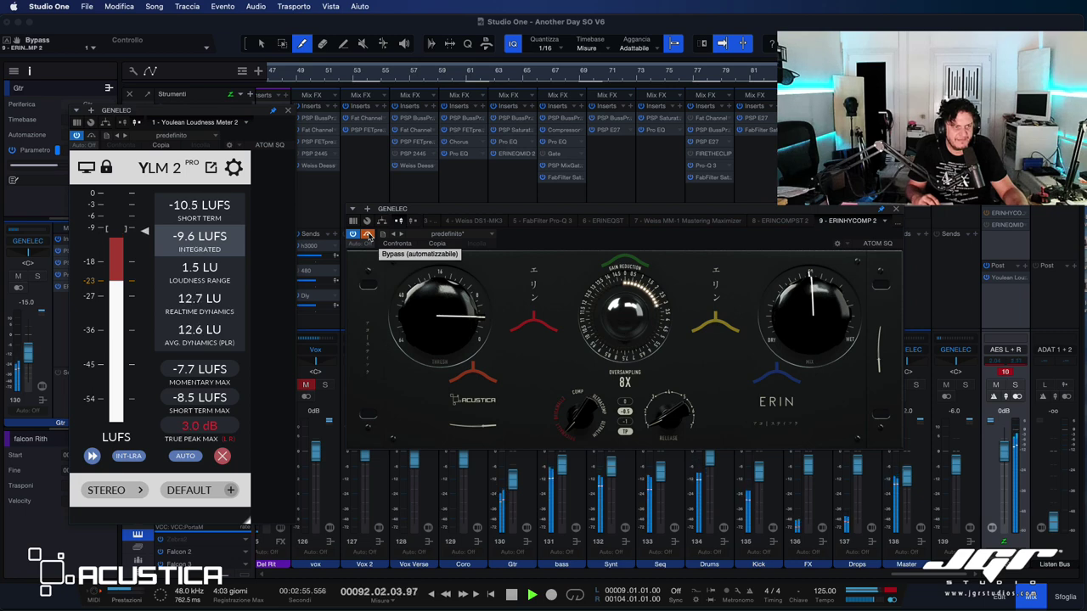
# Take ERINHYCOMP 2 out of bypass to hear it processing, clear the main output's clip indicator, and stop playback
pyautogui.click(368, 235)
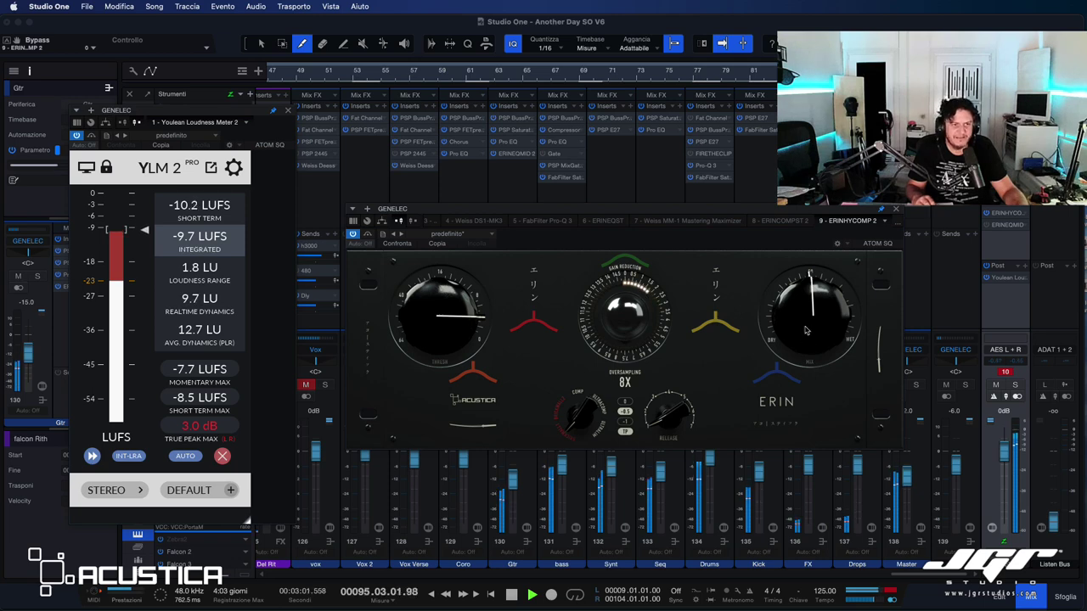
pyautogui.click(1006, 374)
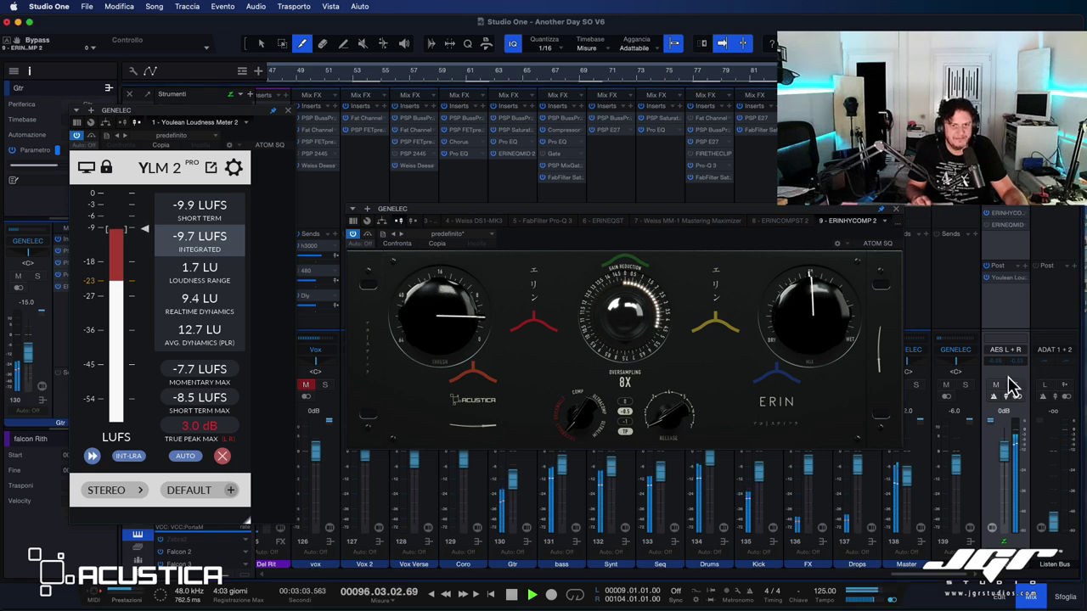
pyautogui.press('space')
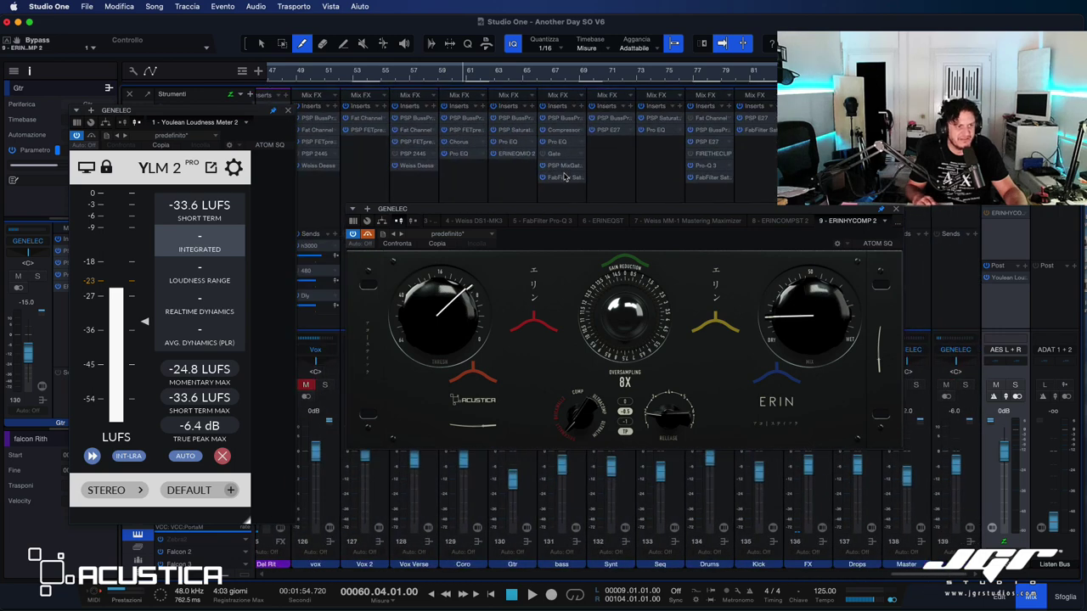
# Replace ERINHYCOMP 2 on the main output with FIRETHECLIP 2, audition the clipper alongside the repositioned loudness meter, and close its window
pyautogui.moveTo(167, 123); pyautogui.dragTo(203, 113)
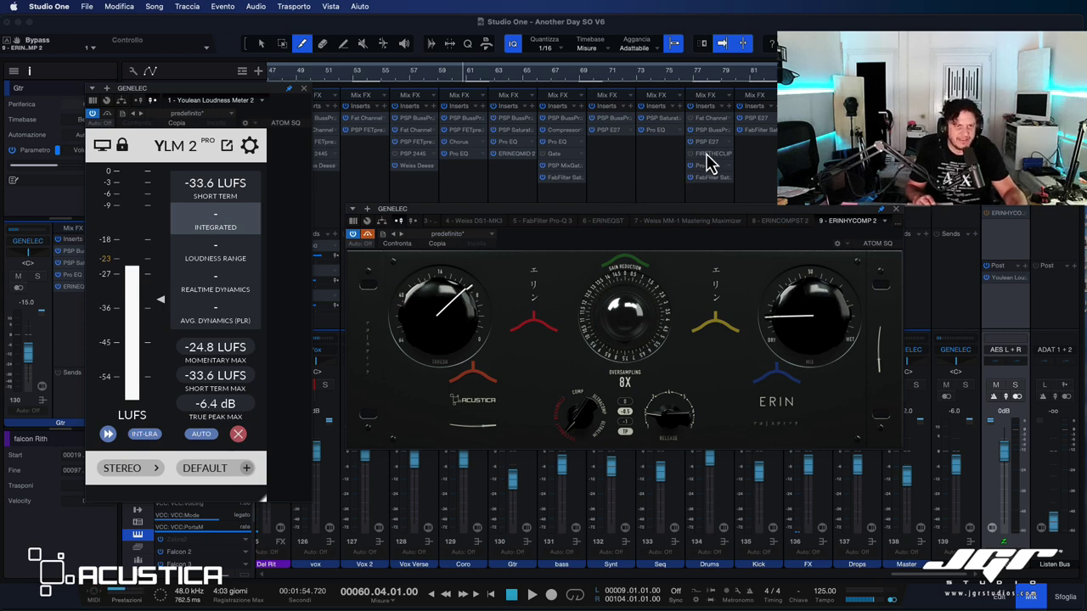
pyautogui.moveTo(927, 209); pyautogui.dragTo(1008, 217)
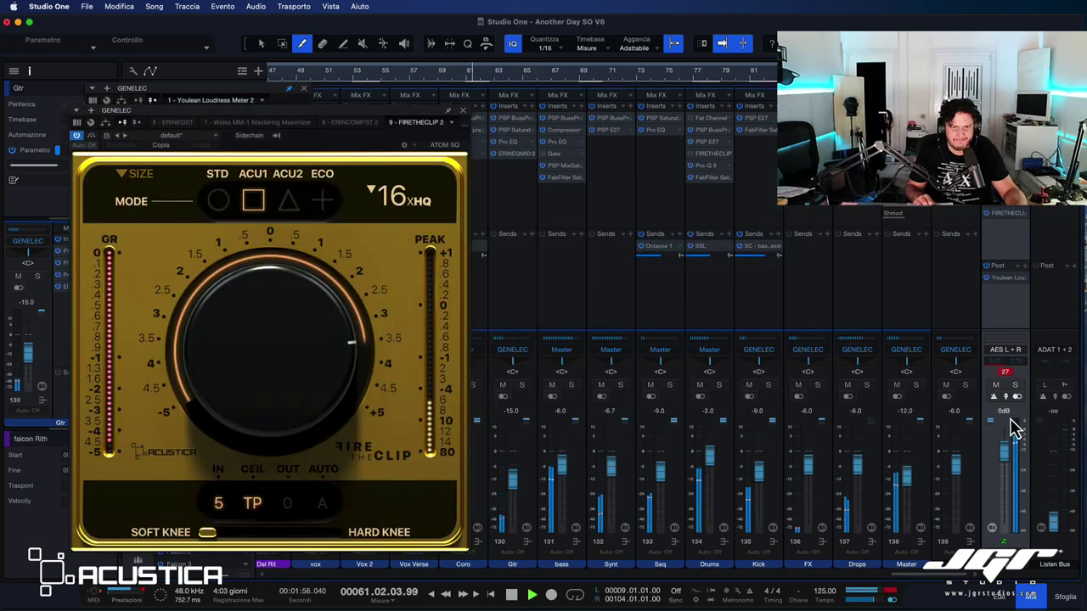
pyautogui.moveTo(308, 121); pyautogui.dragTo(417, 122)
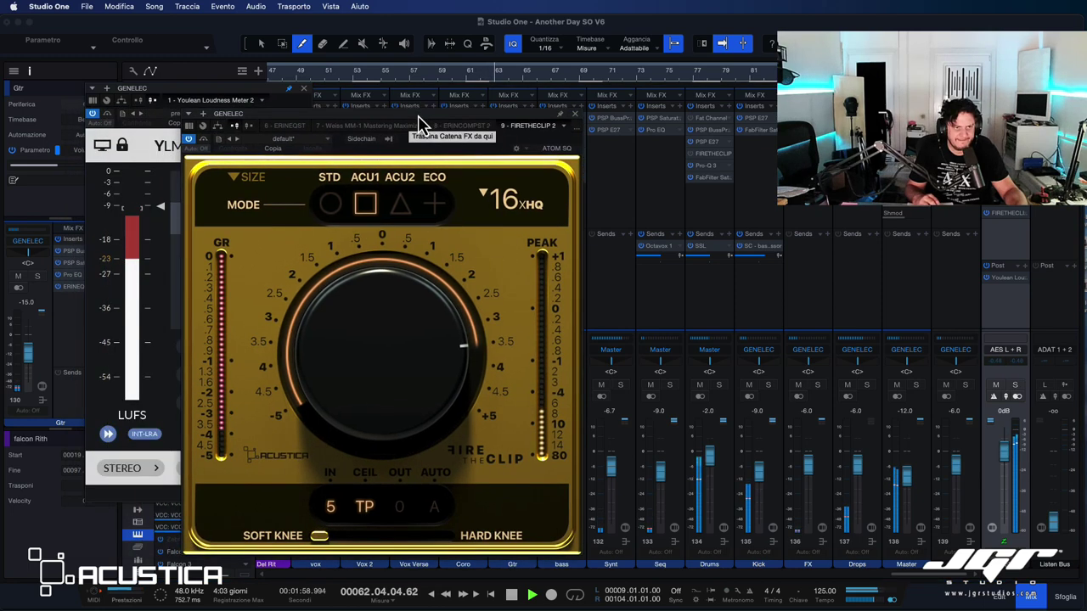
pyautogui.click(573, 114)
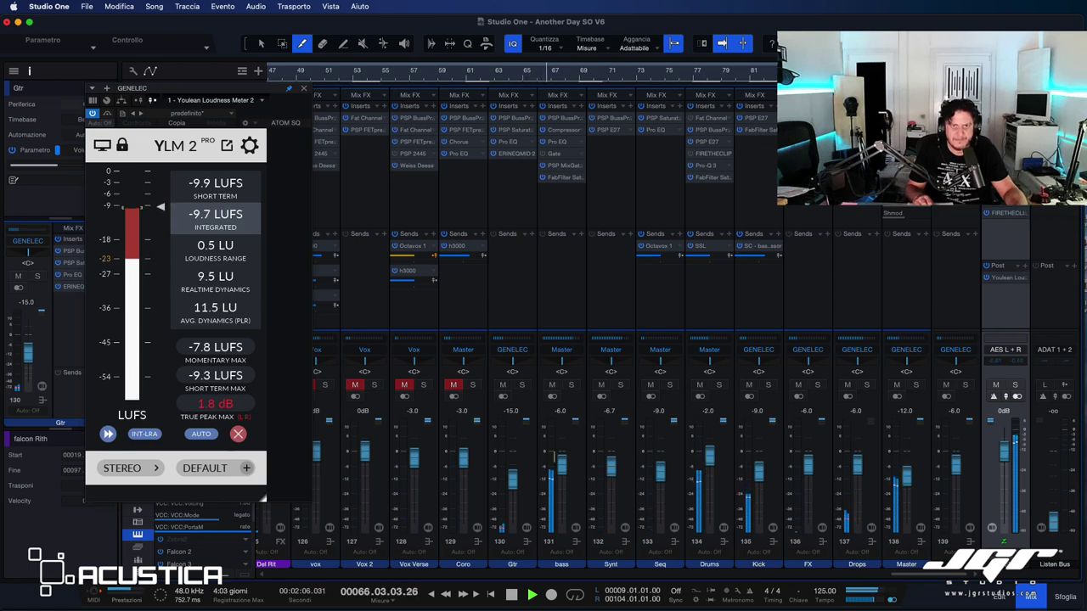
pyautogui.press('space')
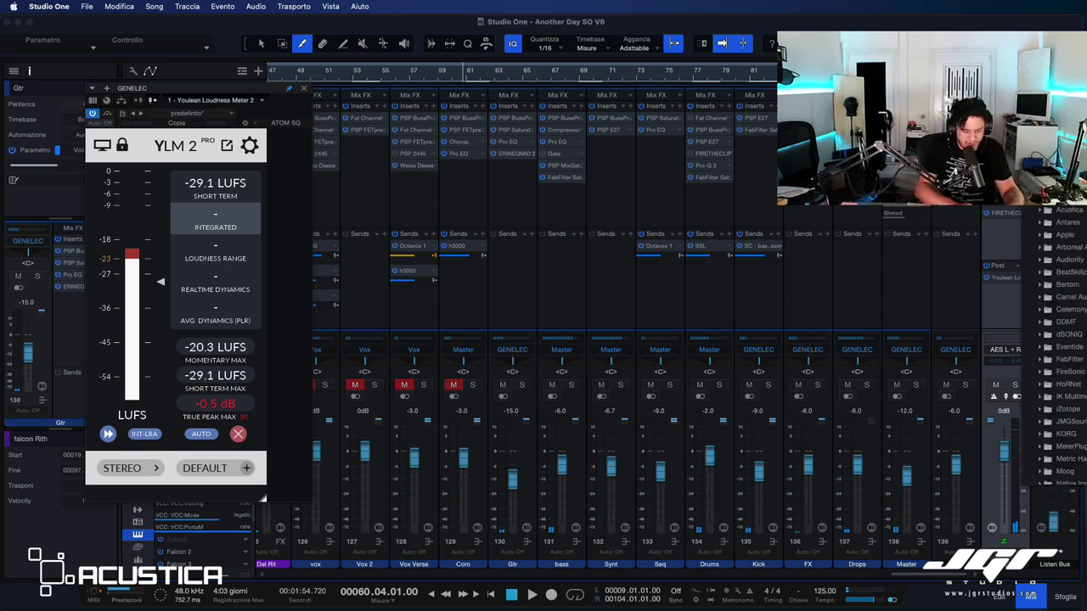
# Search the effects for "erin", insert ERINHYCOMP 2 after FIRETHECLIP on the main output, and place its window beside the meter
pyautogui.write('erin')
pyautogui.doubleClick(1078, 279)
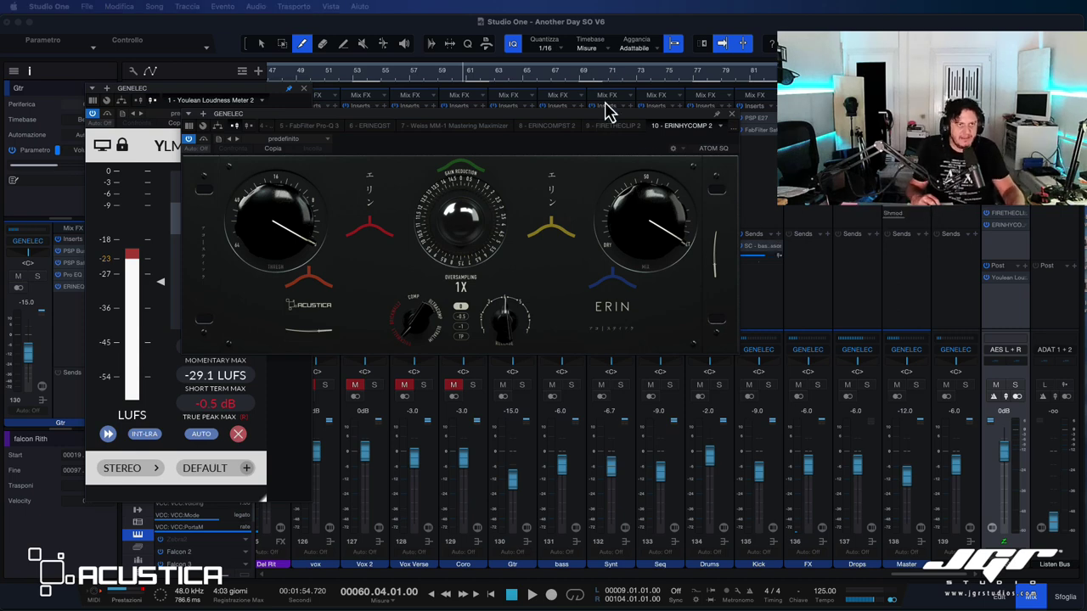
pyautogui.moveTo(594, 125); pyautogui.dragTo(721, 194)
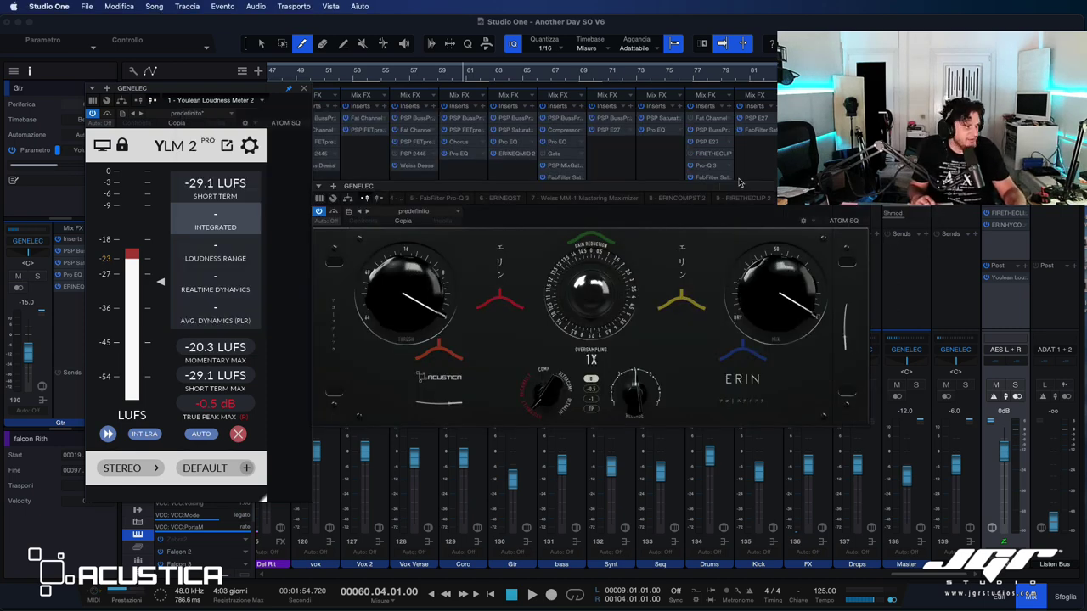
# Play the section with ERINHYCOMP 2 active and lower its THRESH slightly for light gain reduction
pyautogui.press('space')
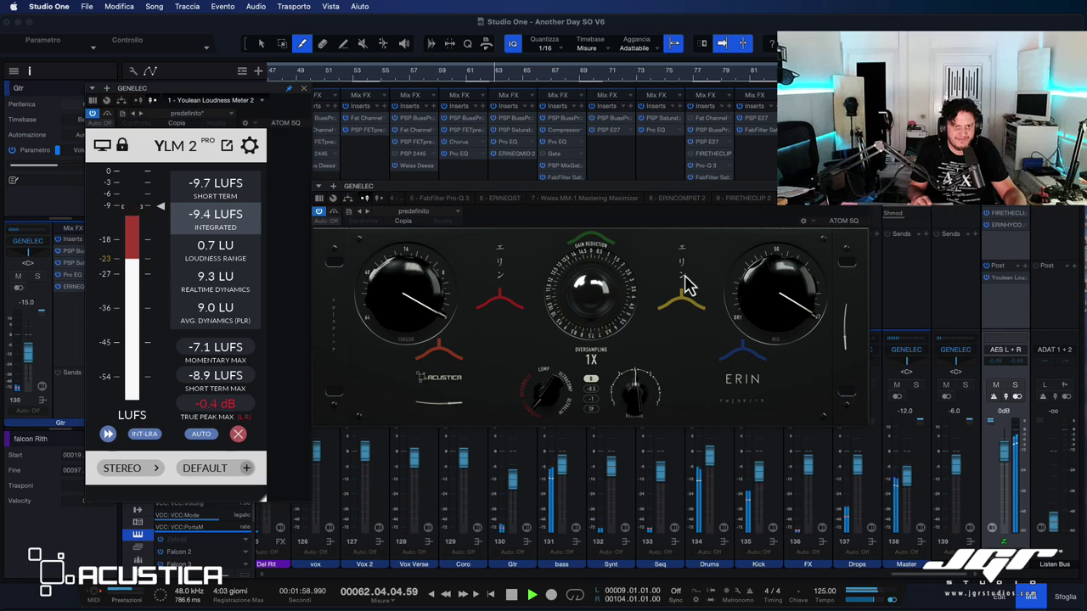
pyautogui.click(333, 212)
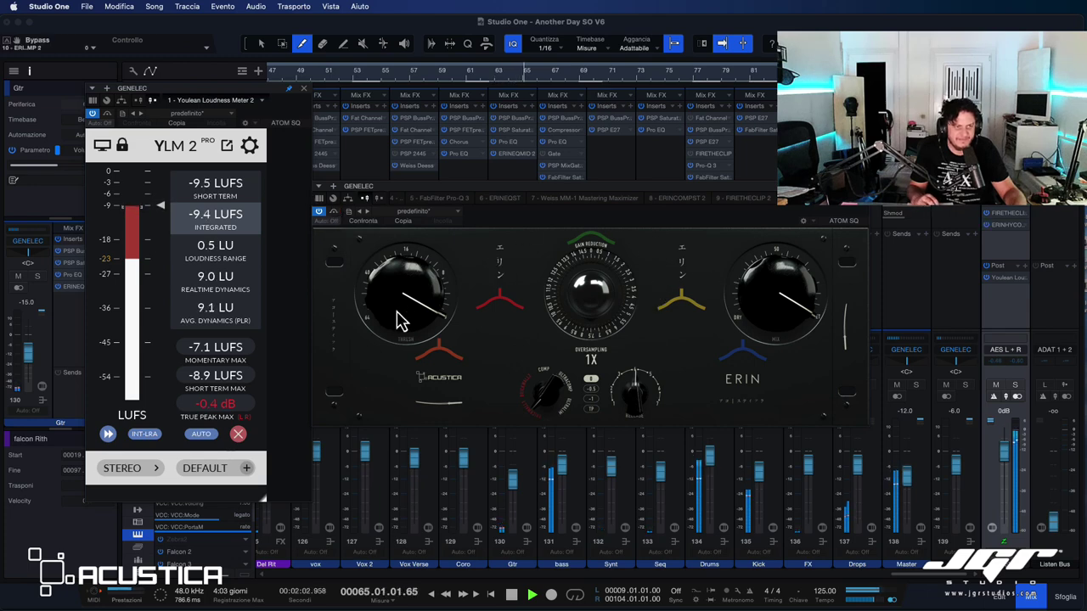
pyautogui.moveTo(406, 301); pyautogui.dragTo(408, 310)
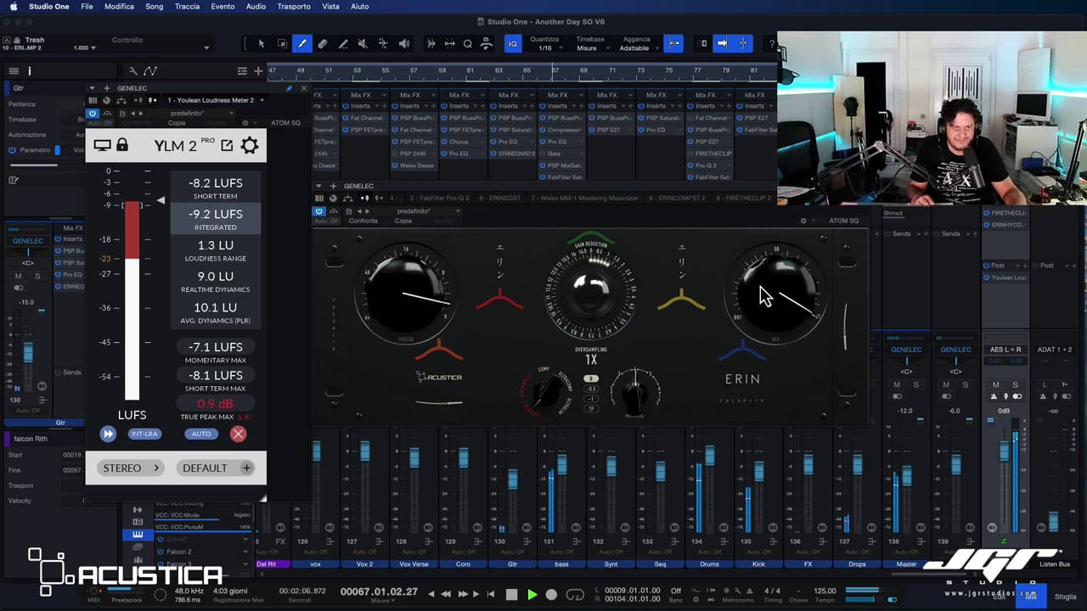
# Compare ERINHYCOMP 2 against bypass during playback, before and after lowering its RELEASE, leaving it active
pyautogui.click(335, 213)
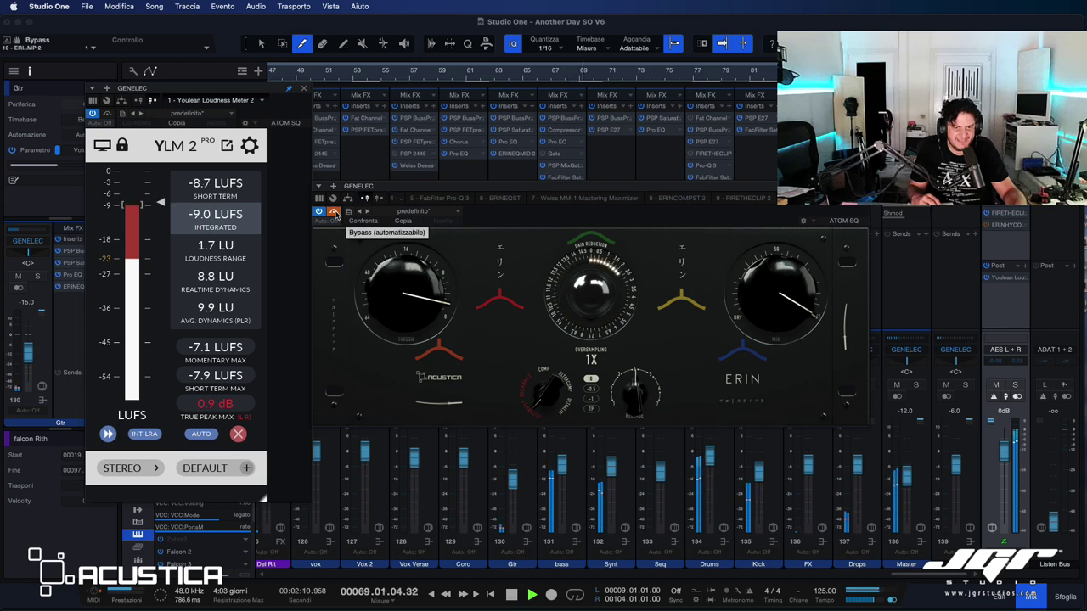
pyautogui.click(335, 212)
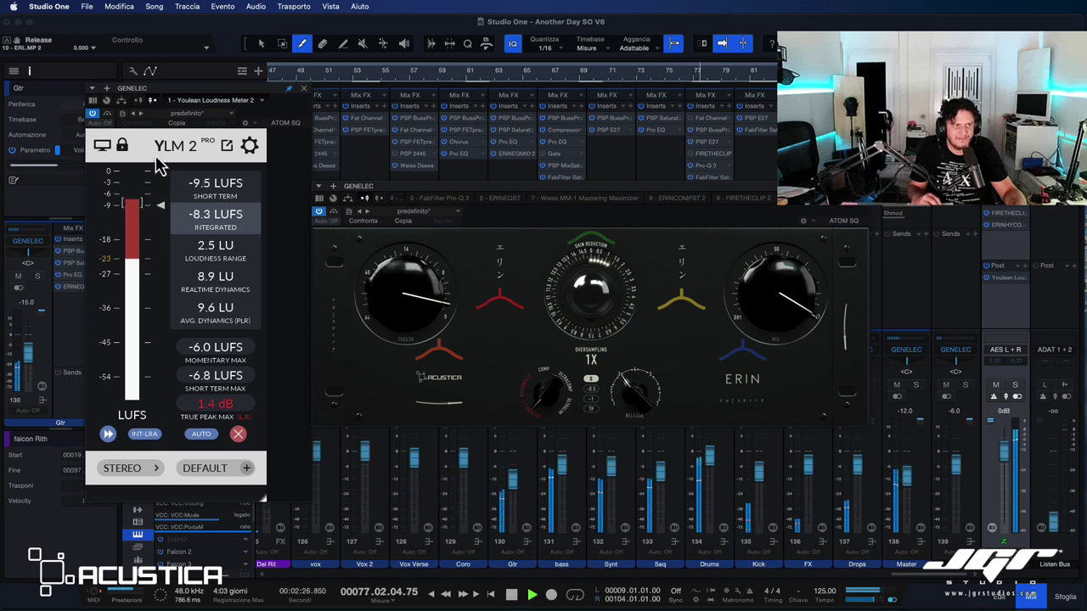
pyautogui.click(334, 213)
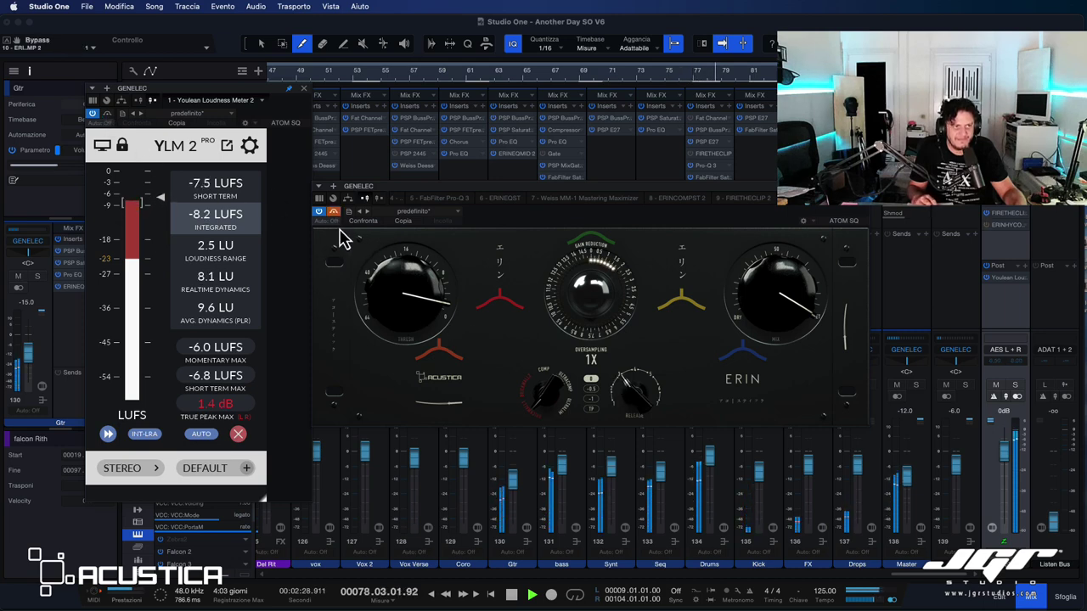
pyautogui.click(334, 213)
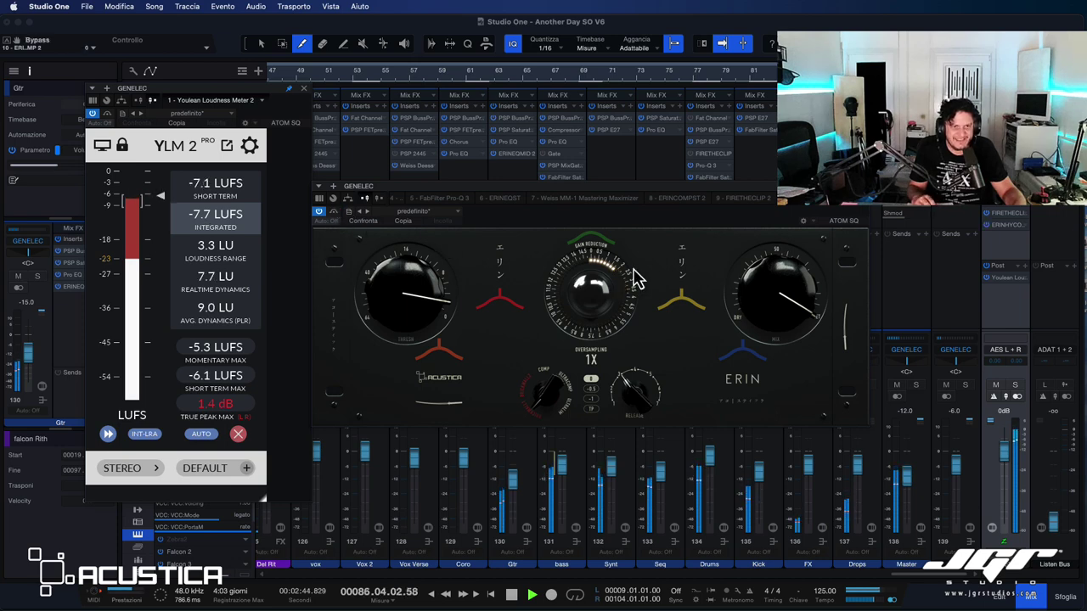
# Reduce ERINHYCOMP 2's MIX from fully wet to slightly above 50 and restart playback of the section
pyautogui.moveTo(762, 303); pyautogui.dragTo(766, 353)
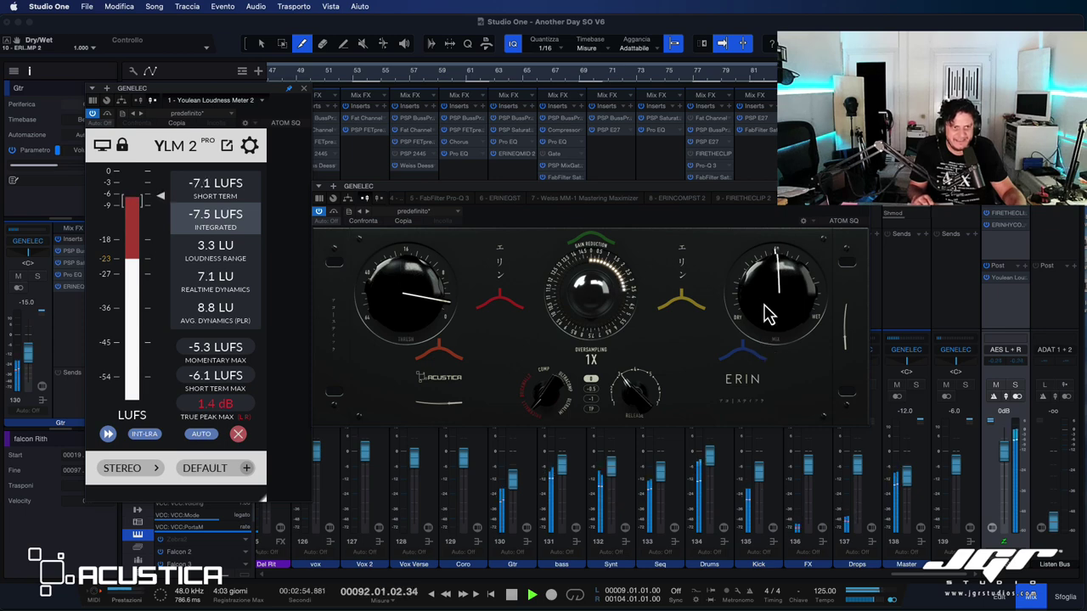
pyautogui.moveTo(765, 303); pyautogui.dragTo(771, 304)
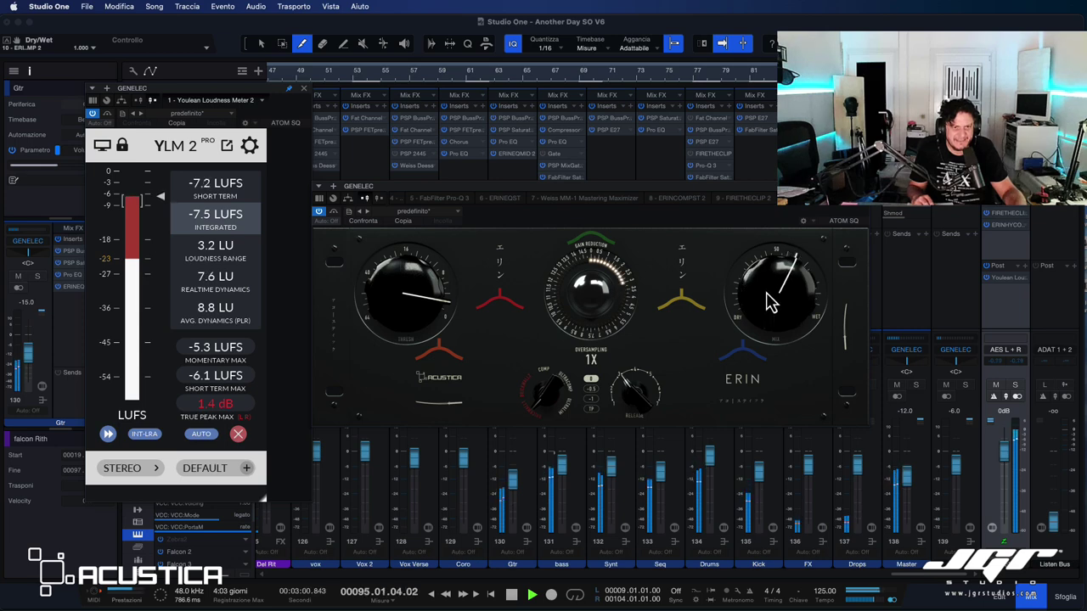
pyautogui.press('space')
pyautogui.press('space')
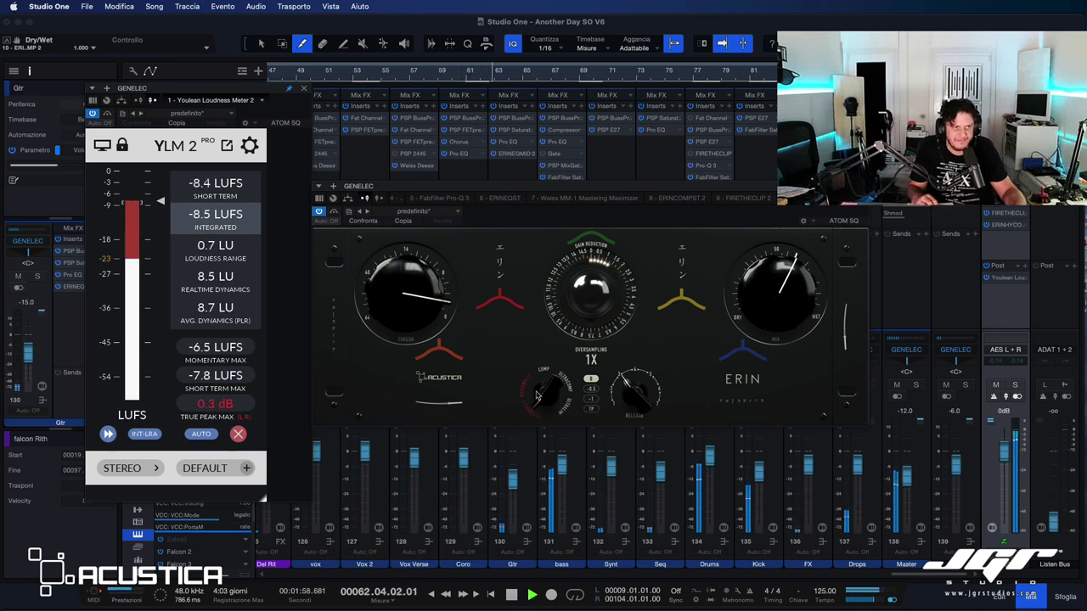
# Compare the partly blended ERINHYCOMP 2 against bypass, leave it active, and stop playback
pyautogui.click(333, 212)
pyautogui.click(334, 212)
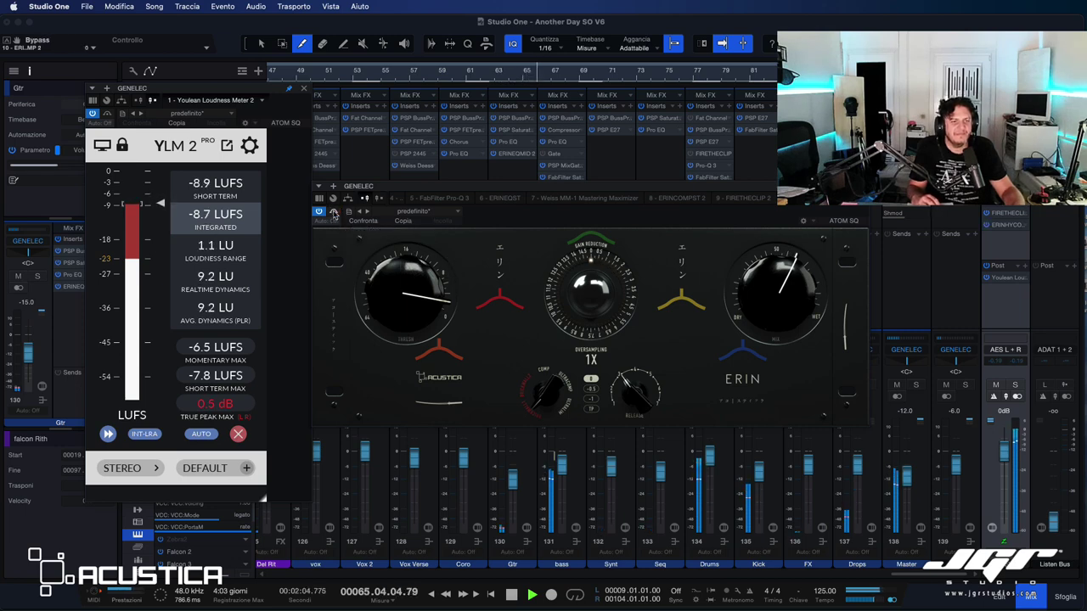
pyautogui.press('space')
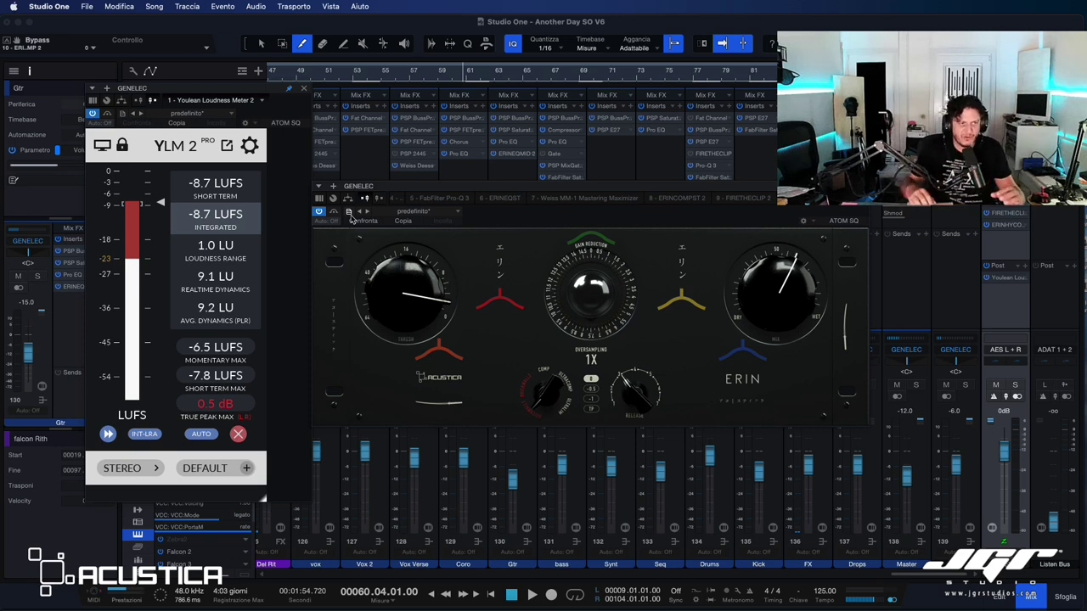
# Set ERINHYCOMP 2's oversampling to 16X and start playback of the section
pyautogui.click(592, 360)
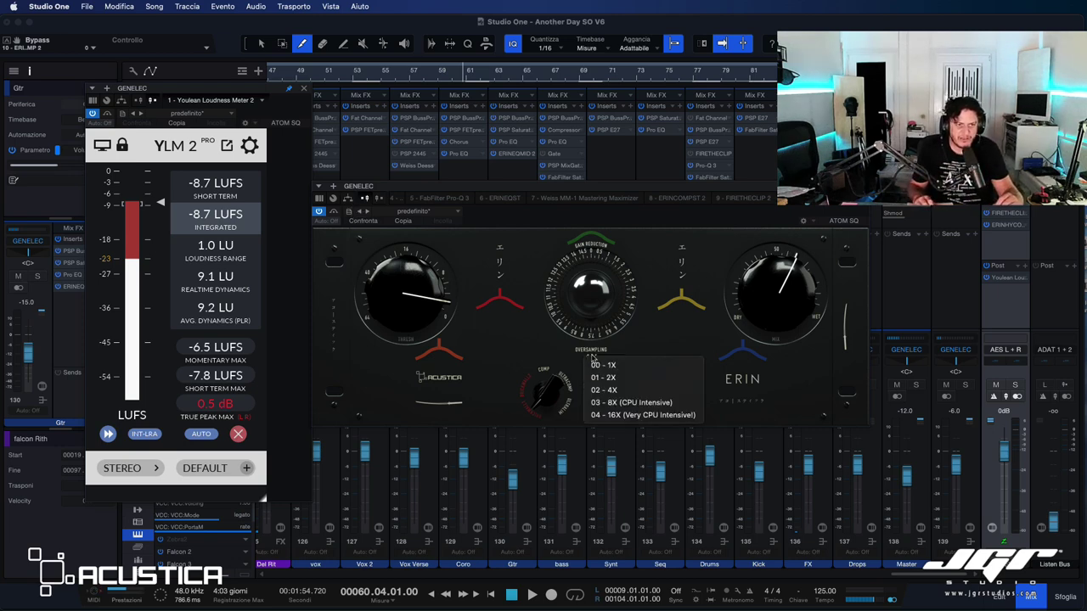
pyautogui.click(626, 415)
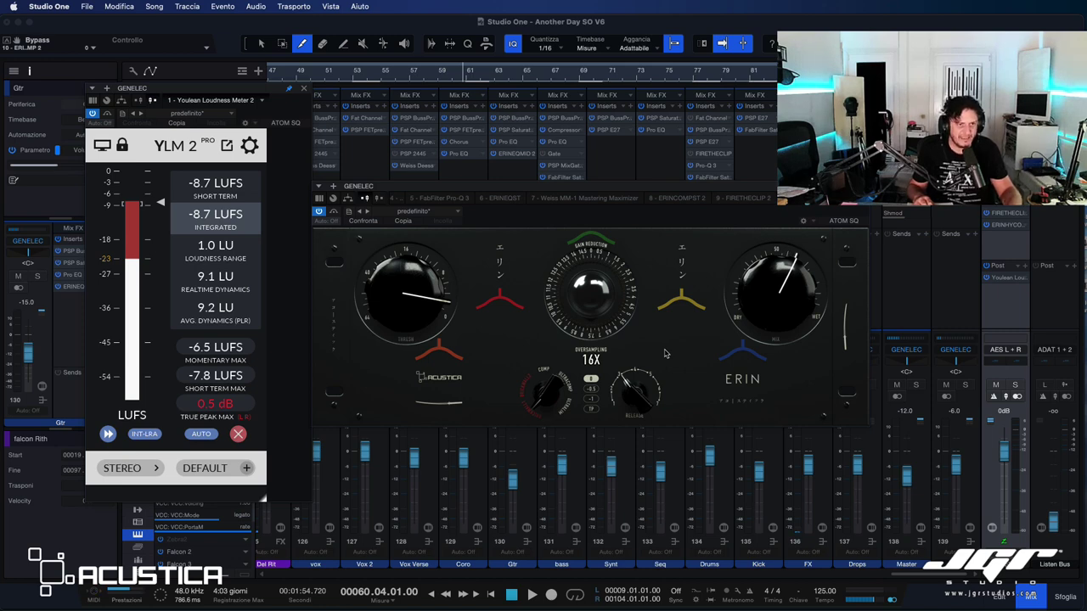
pyautogui.press('space')
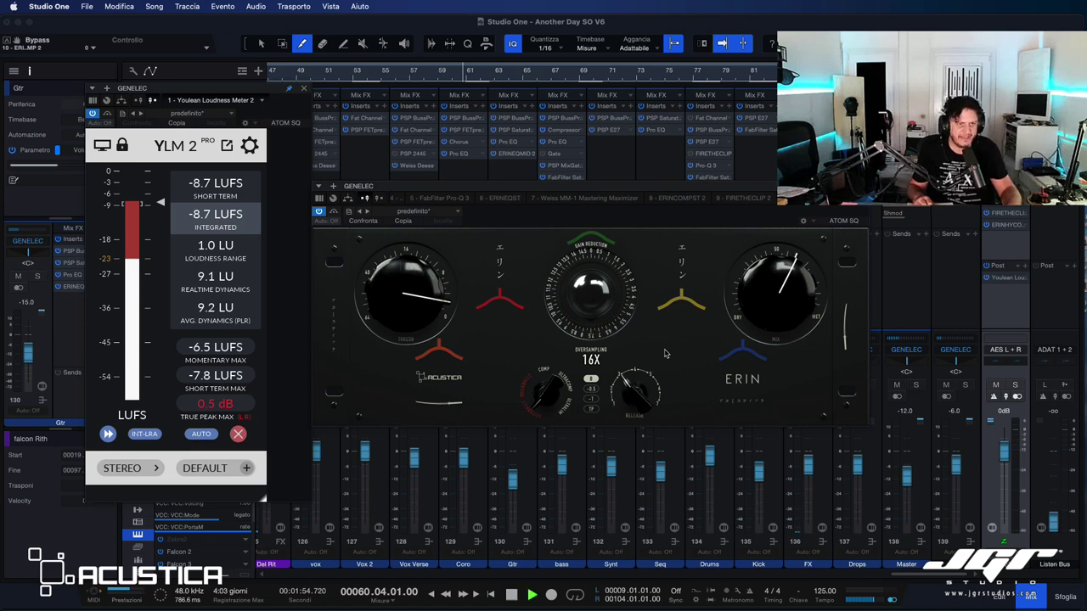
# Compare the 16X-oversampled ERINHYCOMP 2 against bypass twice during playback, leave it active, and stop playback
pyautogui.click(334, 212)
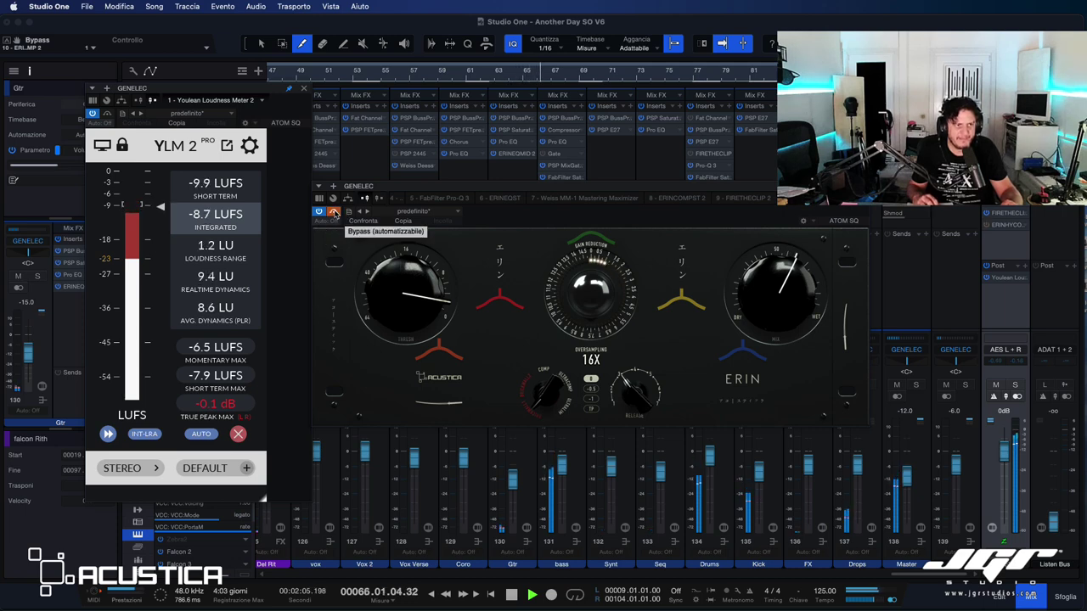
pyautogui.click(335, 212)
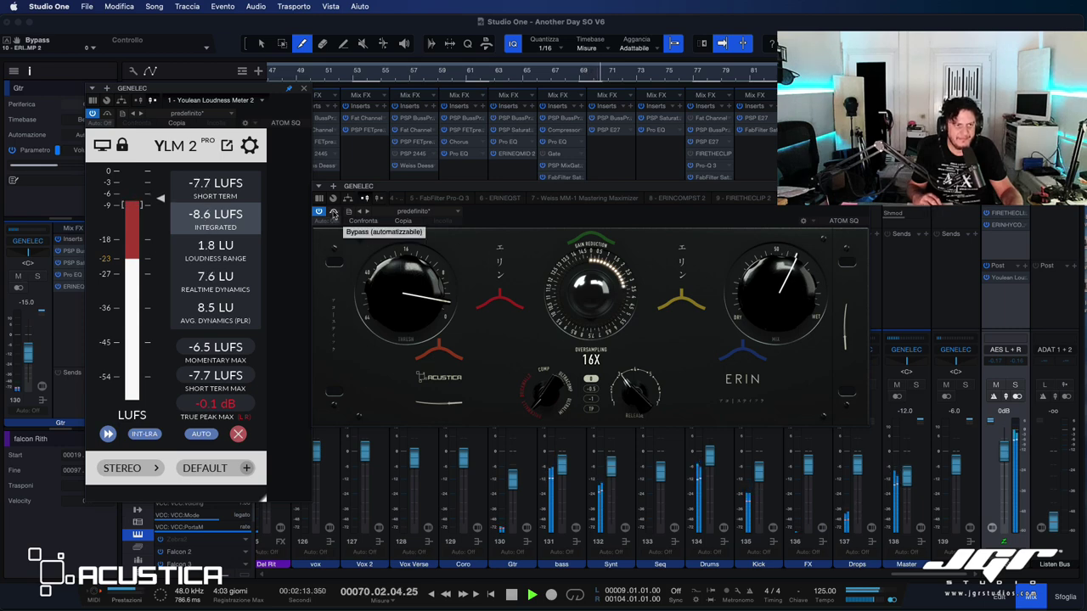
pyautogui.click(333, 212)
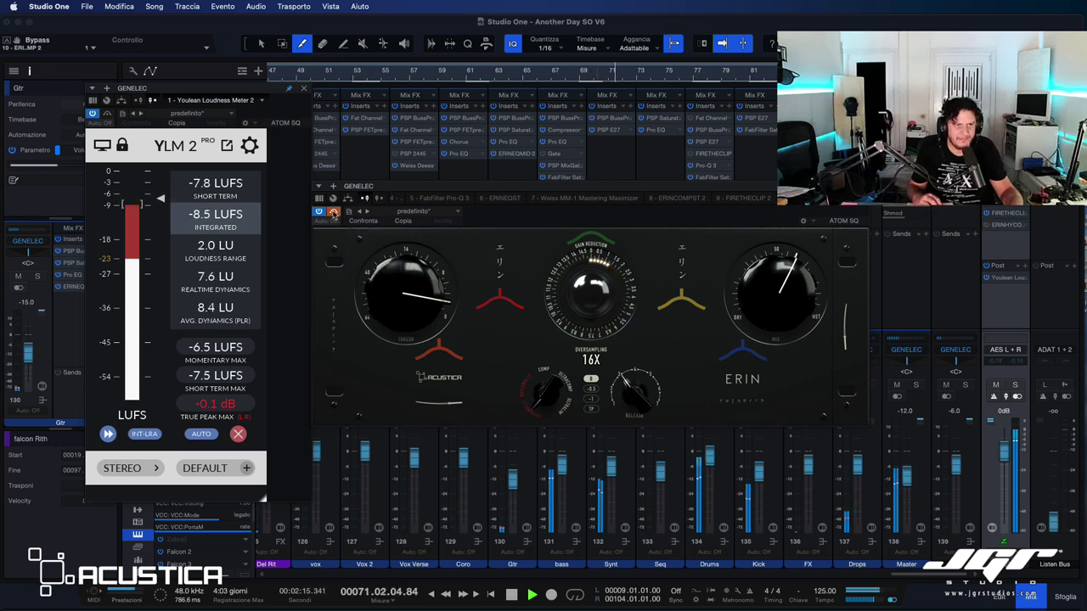
pyautogui.click(333, 212)
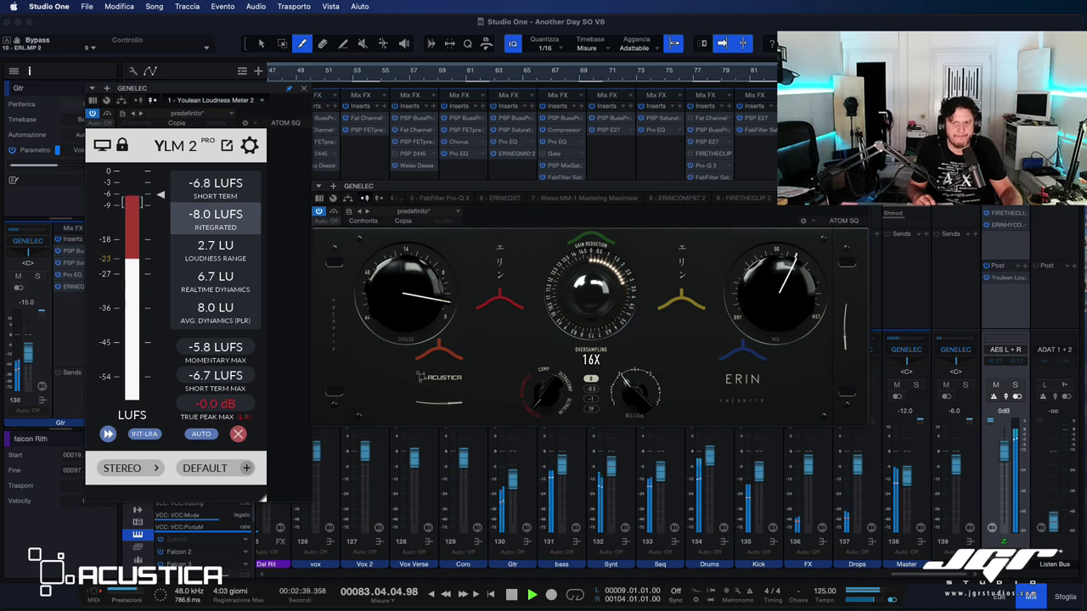
pyautogui.press('space')
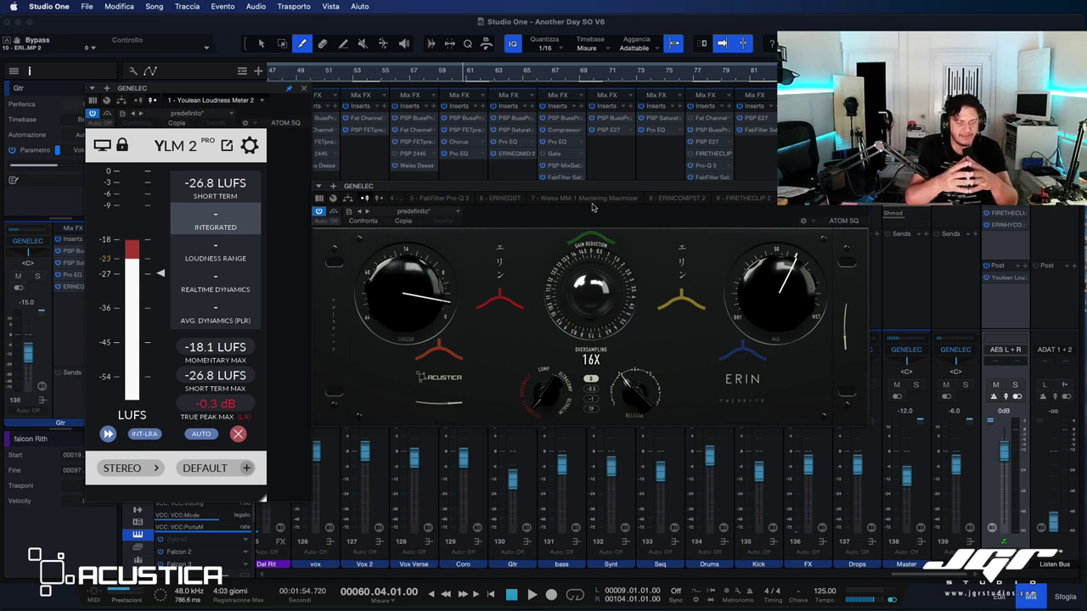
# Close ERINHYCOMP 2, open ERINEQST from the main output's inserts, and place its window beside the loudness meter
pyautogui.moveTo(593, 207); pyautogui.dragTo(652, 267)
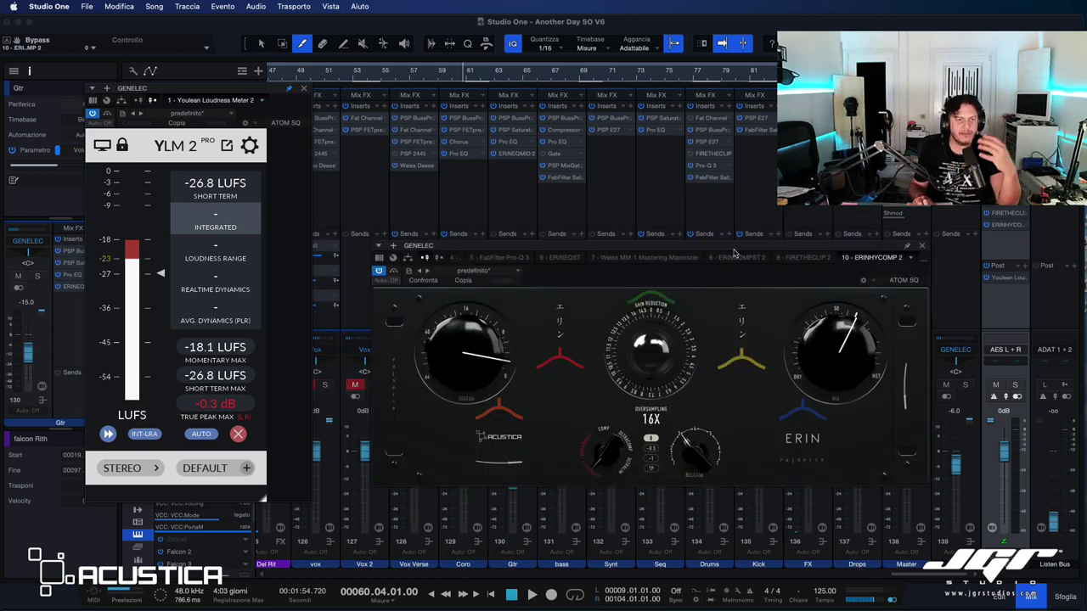
pyautogui.click(922, 247)
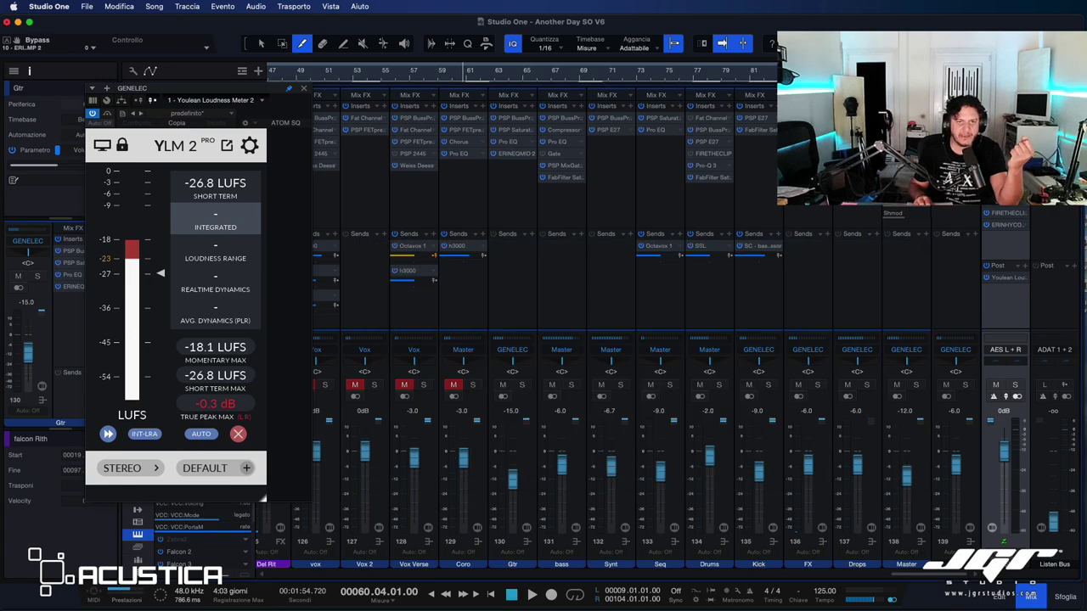
pyautogui.doubleClick(1008, 177)
pyautogui.moveTo(519, 102); pyautogui.dragTo(572, 127)
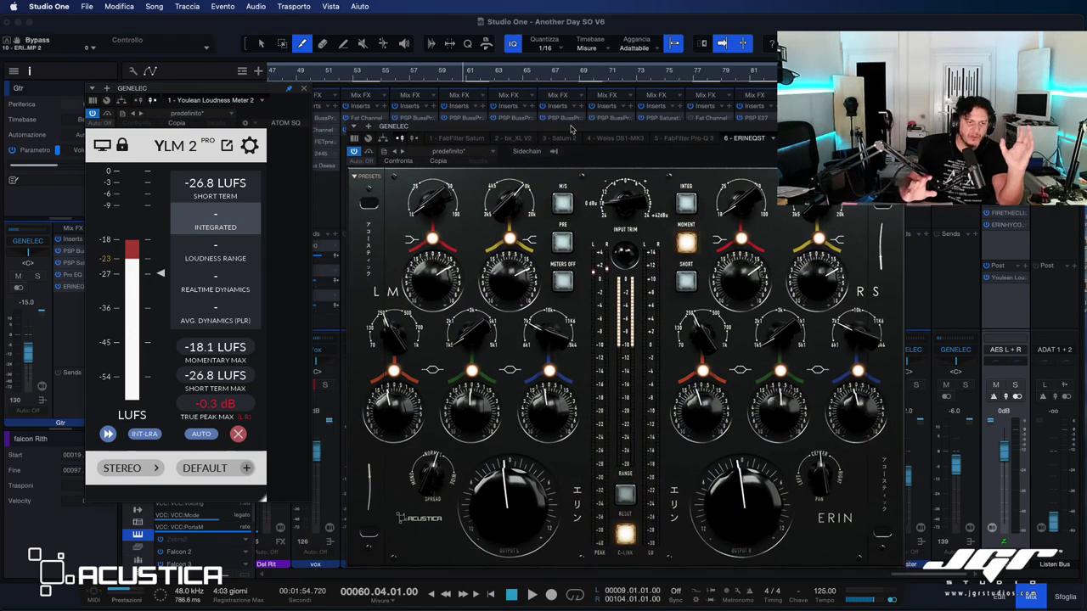